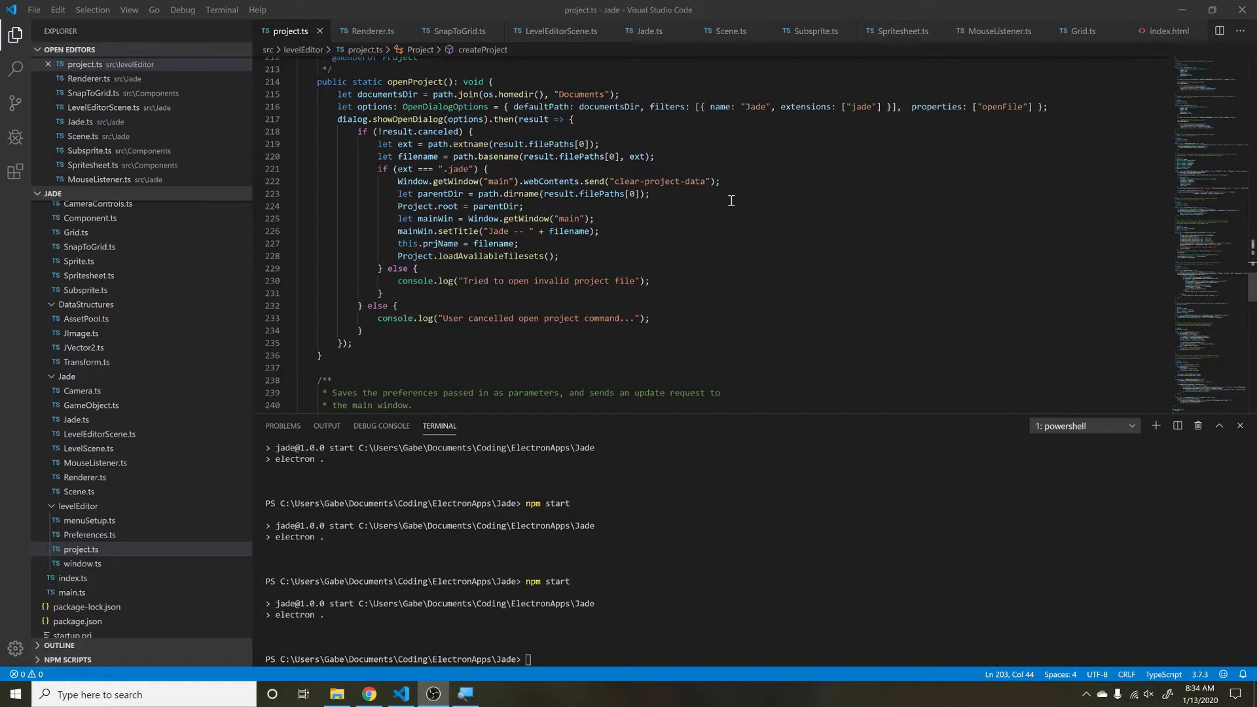
Step: Dismiss a quick Start search for Atom and recall npm start at the VS Code terminal prompt
click(148, 694)
text(atom)
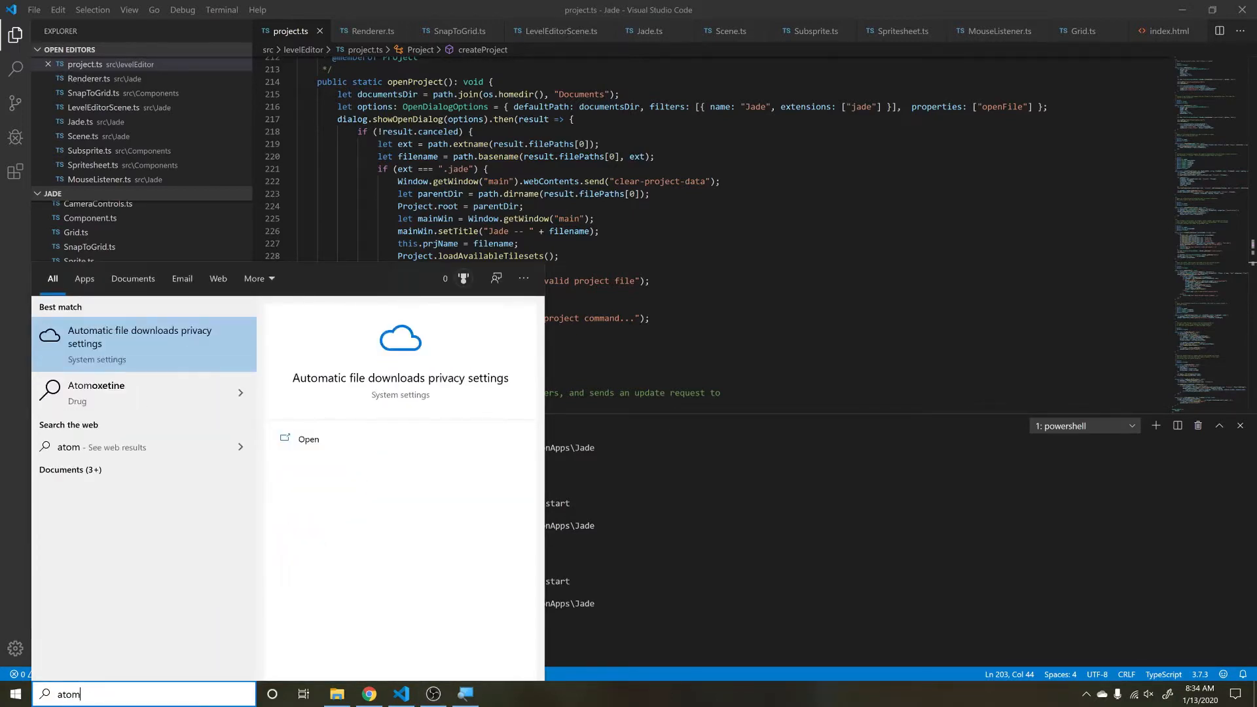
key(Escape)
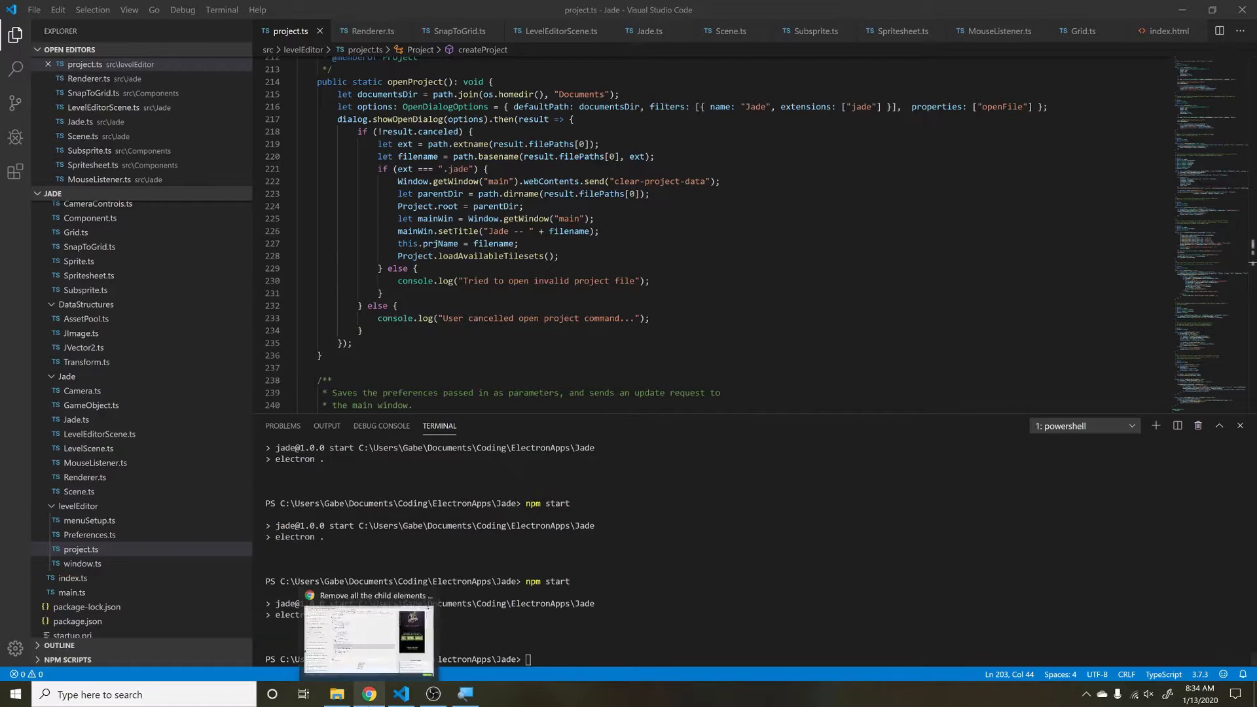
mouse_move(490, 257)
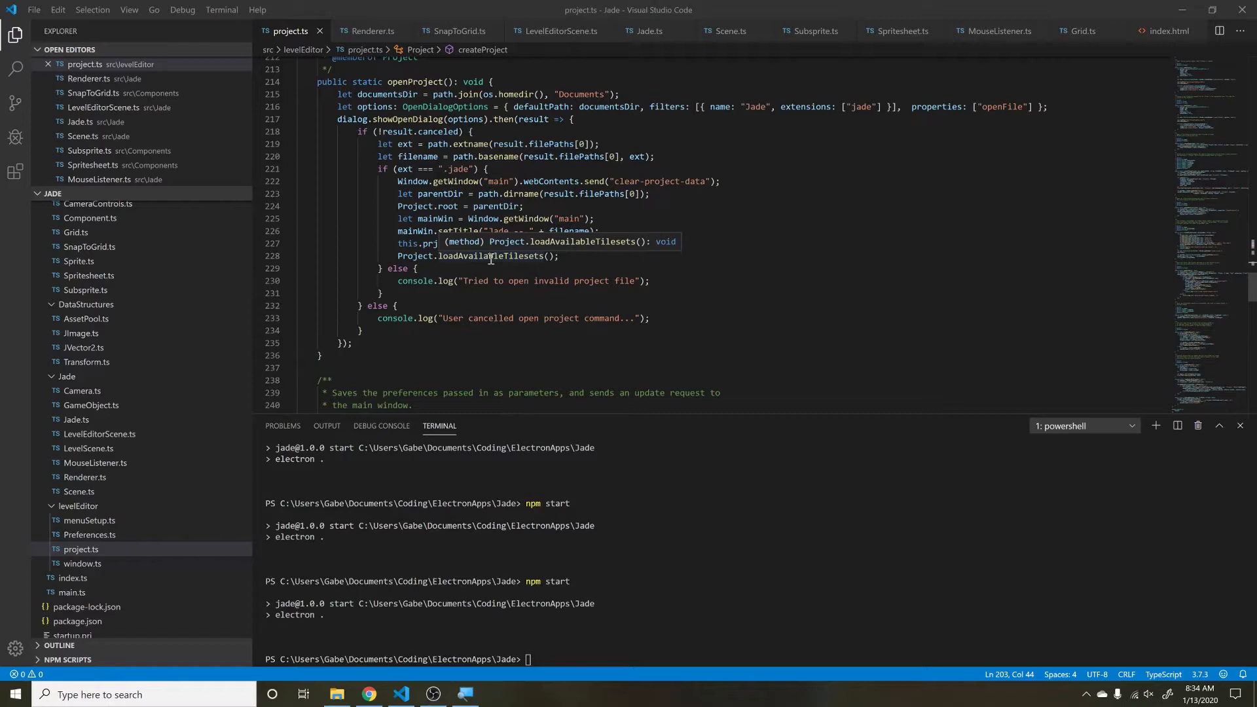
click(632, 611)
key(Up)
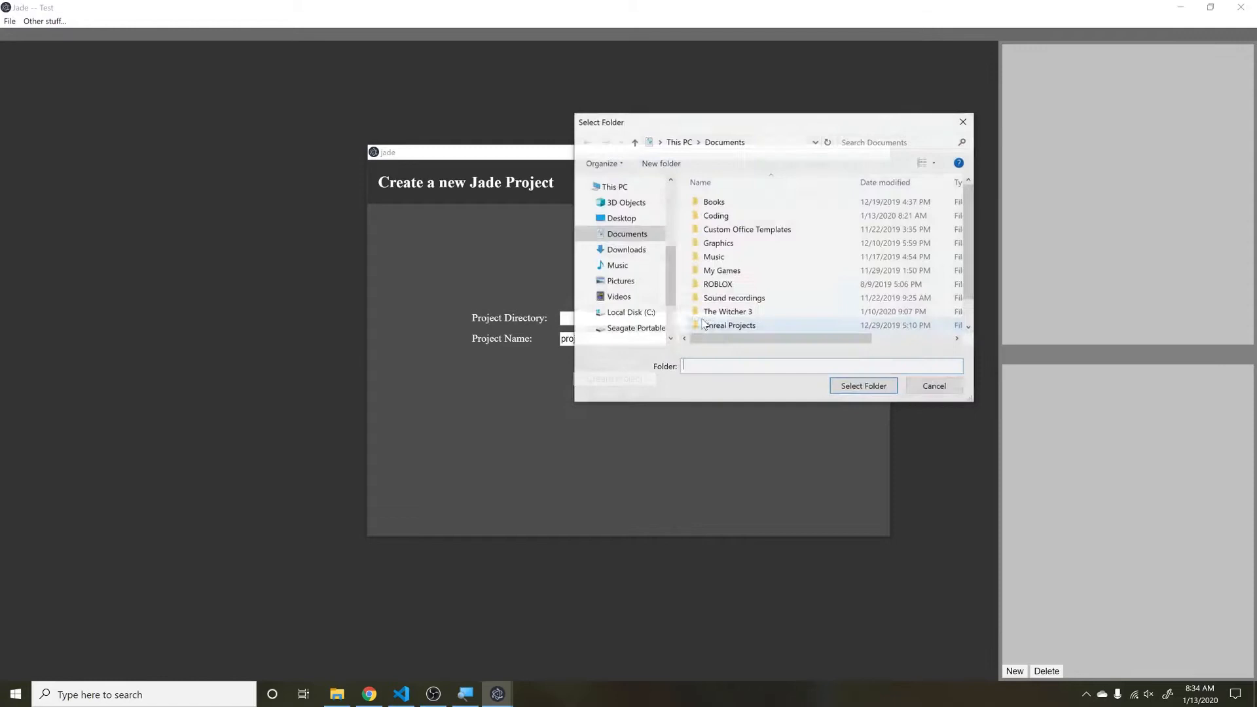
Step: Choose Documents\Coding\JadeProjects as the directory for the new TestProject2 project
double_click(732, 221)
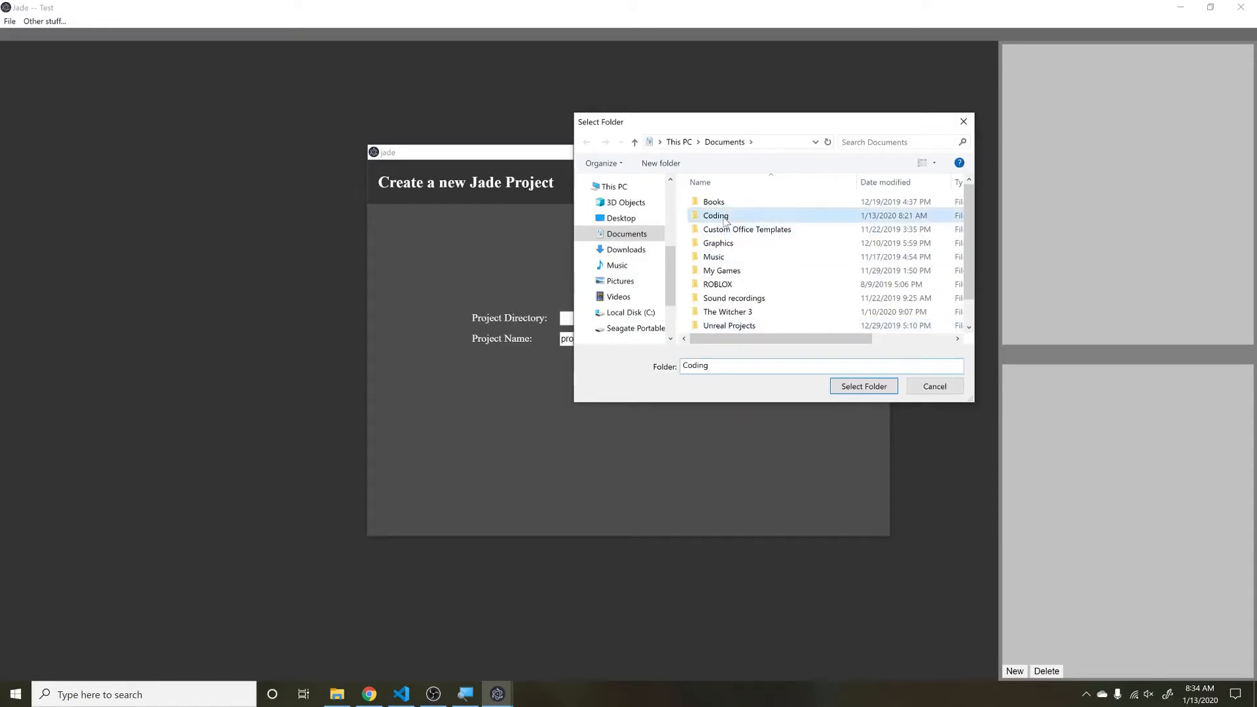
double_click(727, 229)
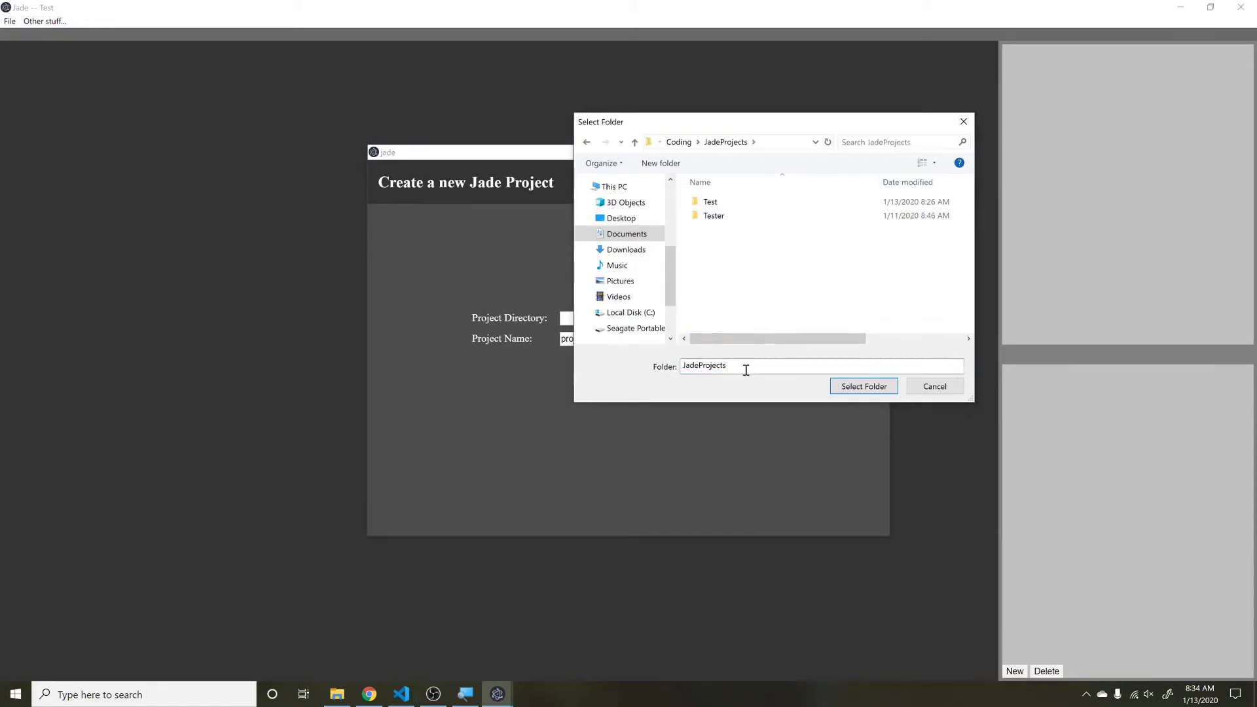
click(851, 388)
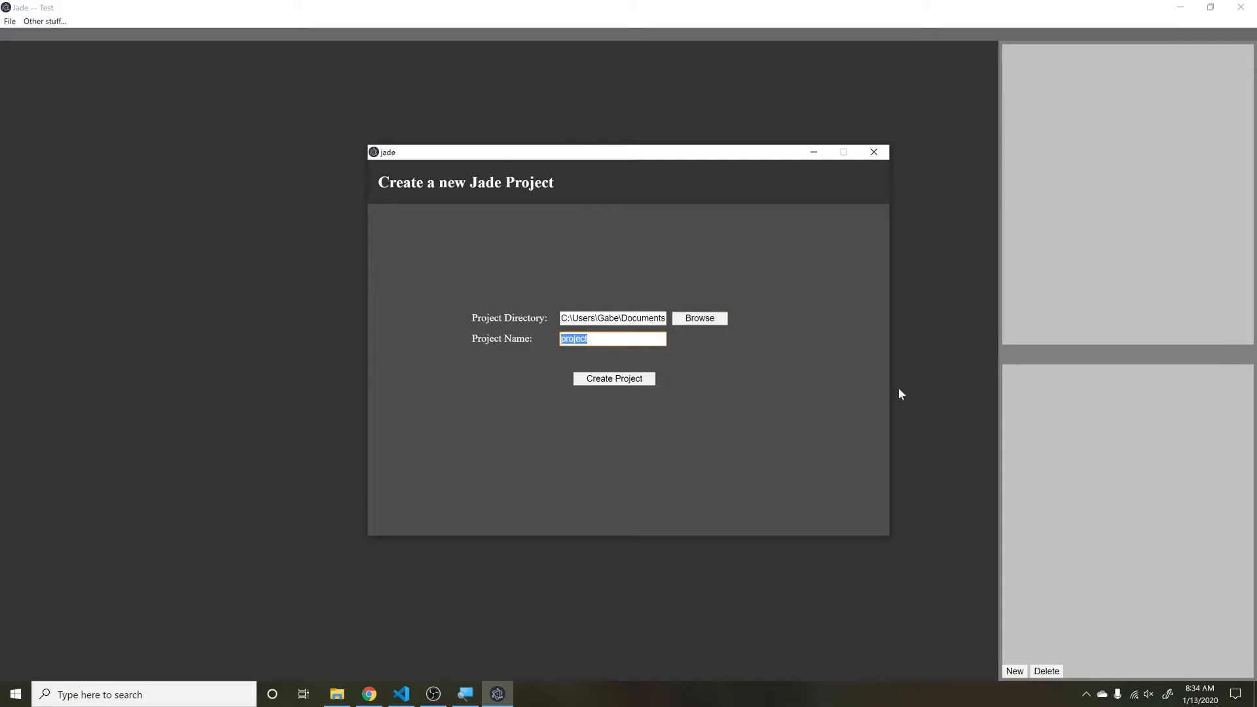
text(TestPr)
text(oject)
text(23)
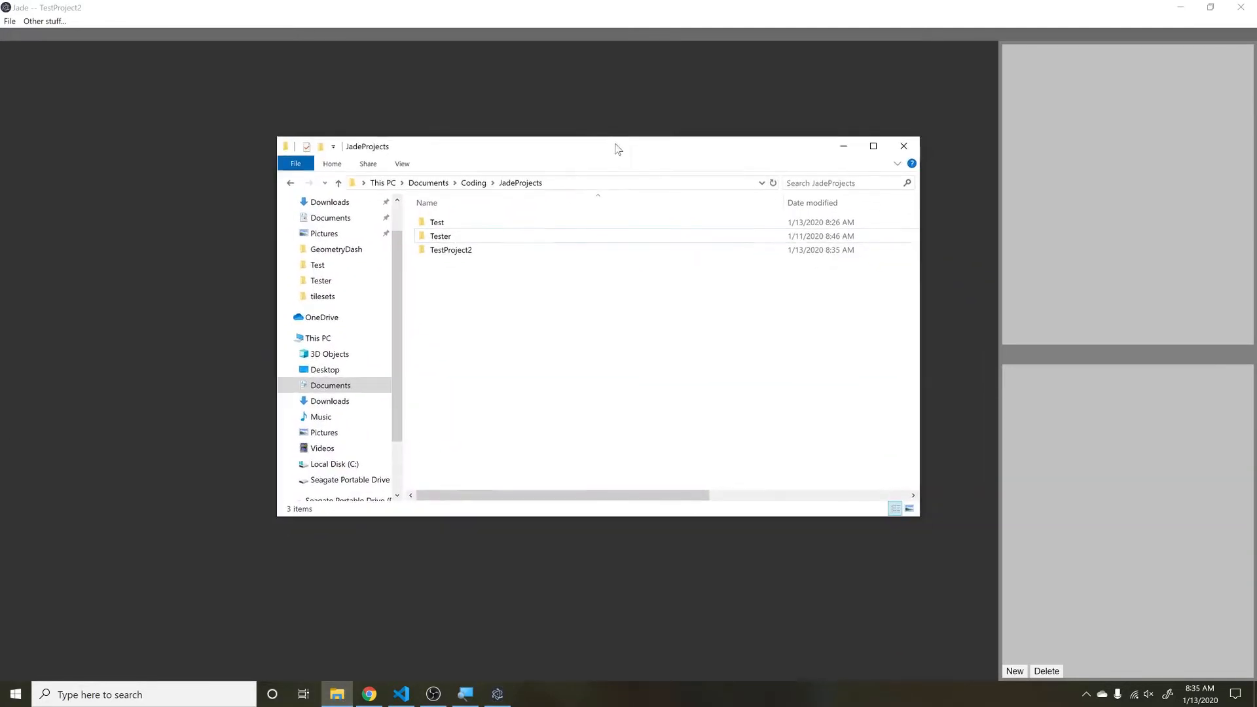
Step: Enter the TestProject2 folder and open TestProject2.jade in VS Code
click(464, 252)
double_click(465, 252)
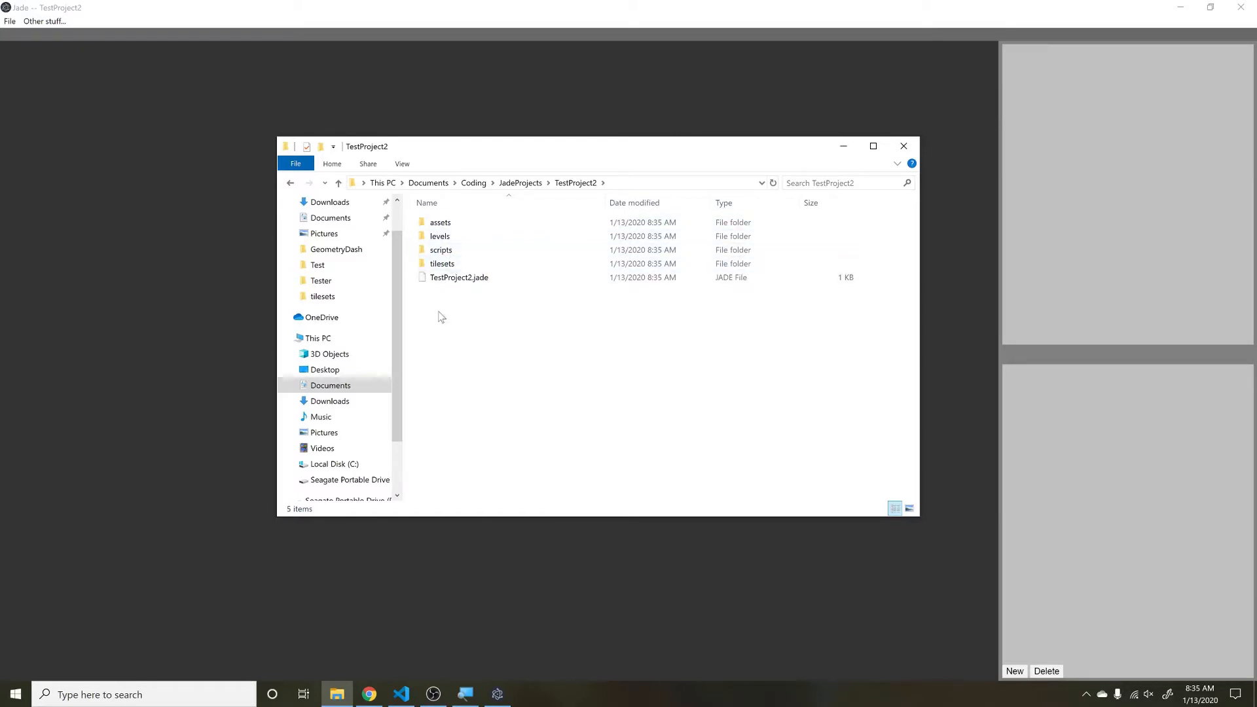
click(482, 280)
right_click(481, 280)
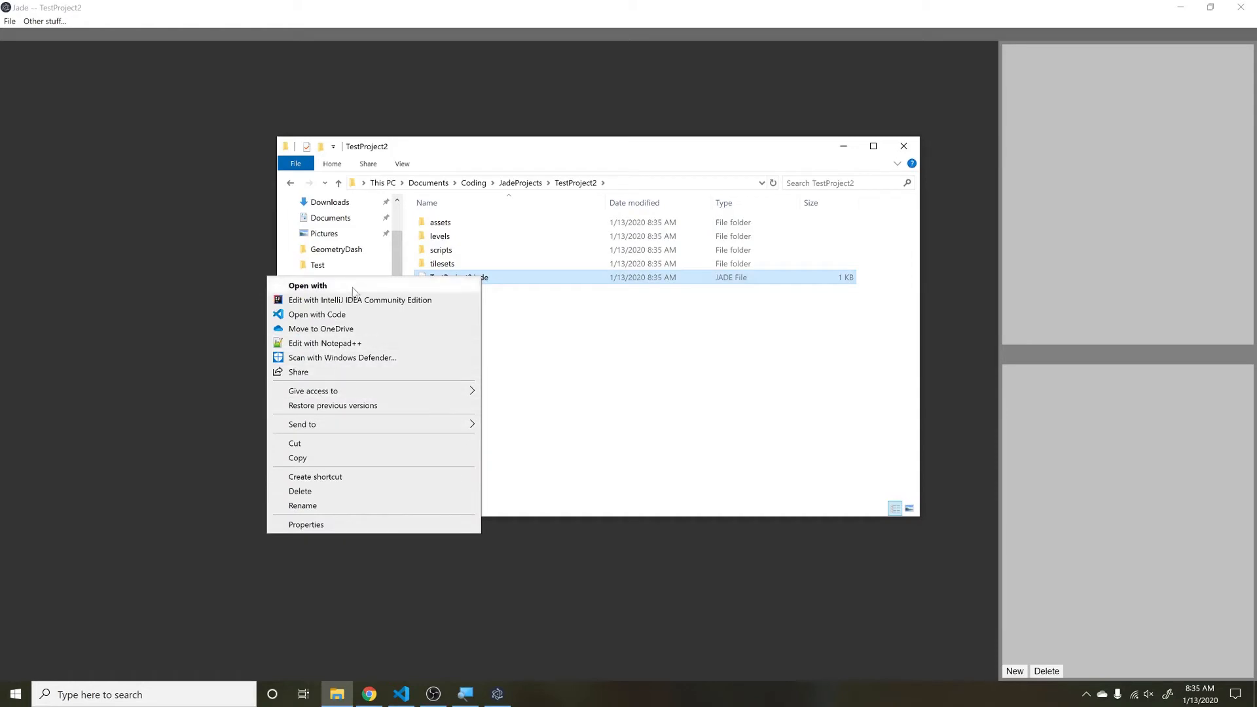
click(317, 315)
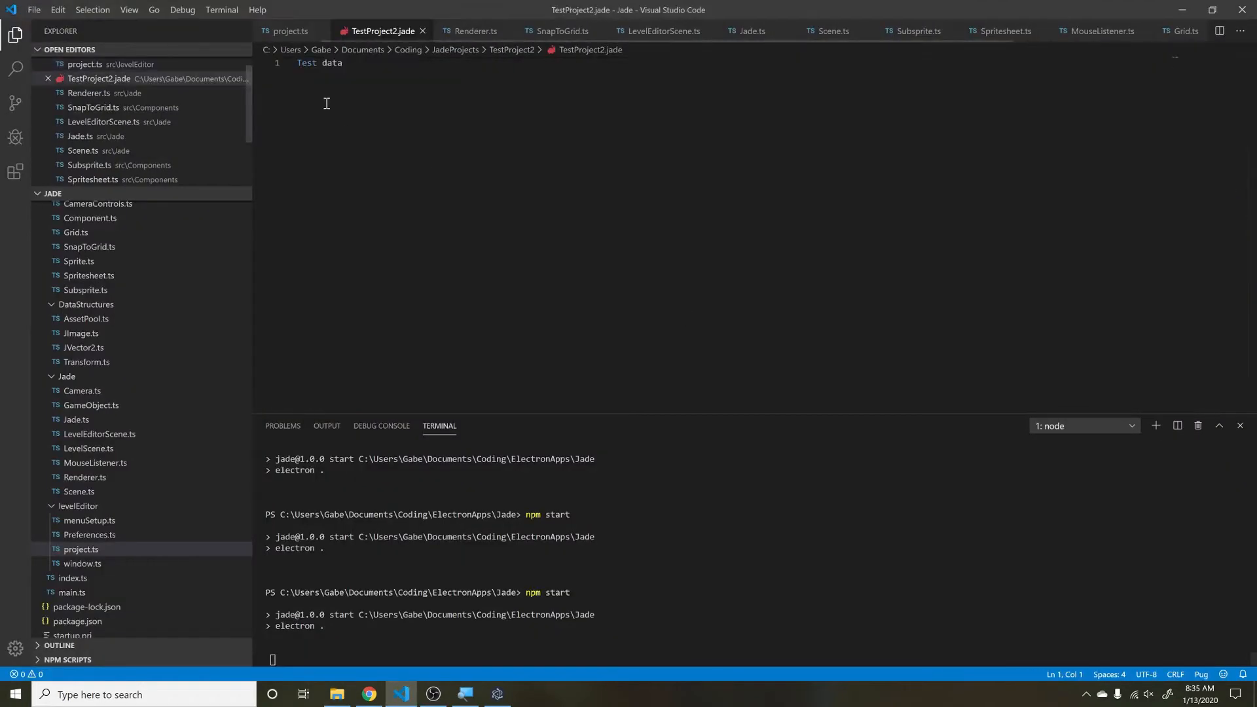
Step: Highlight the 'Test data' line, close the file and return to the Explorer listing
drag(354, 64, 292, 70)
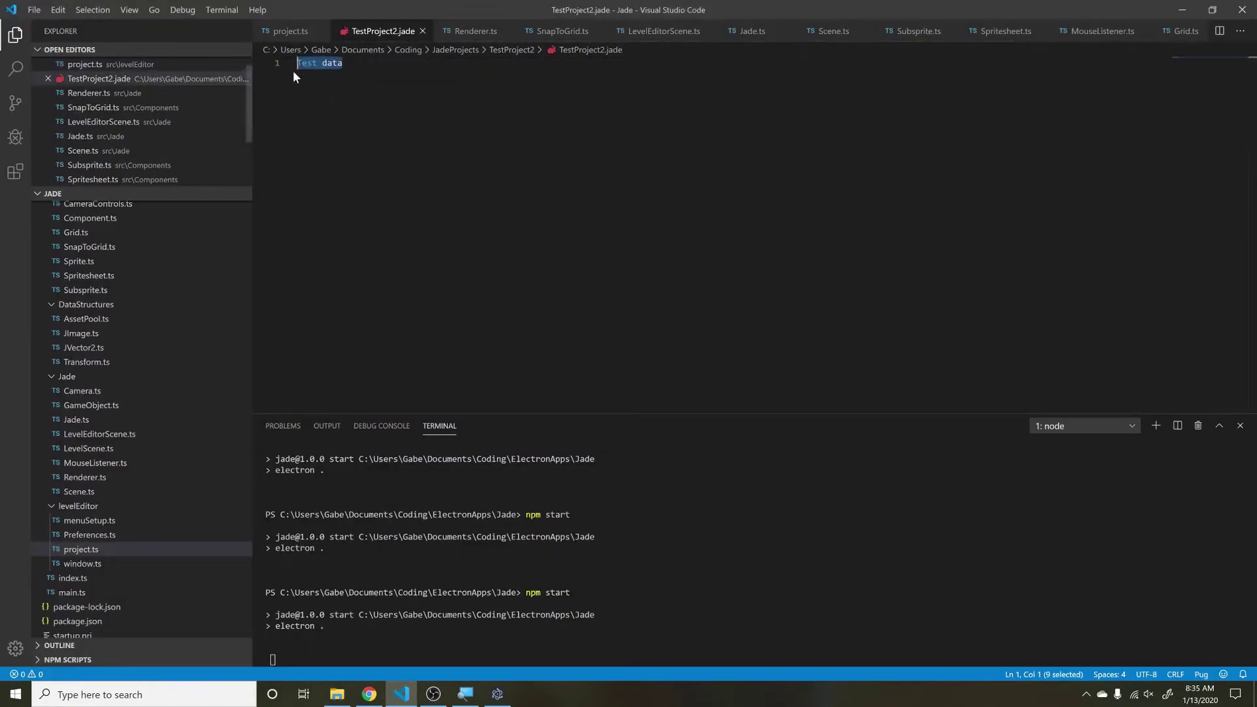
click(423, 31)
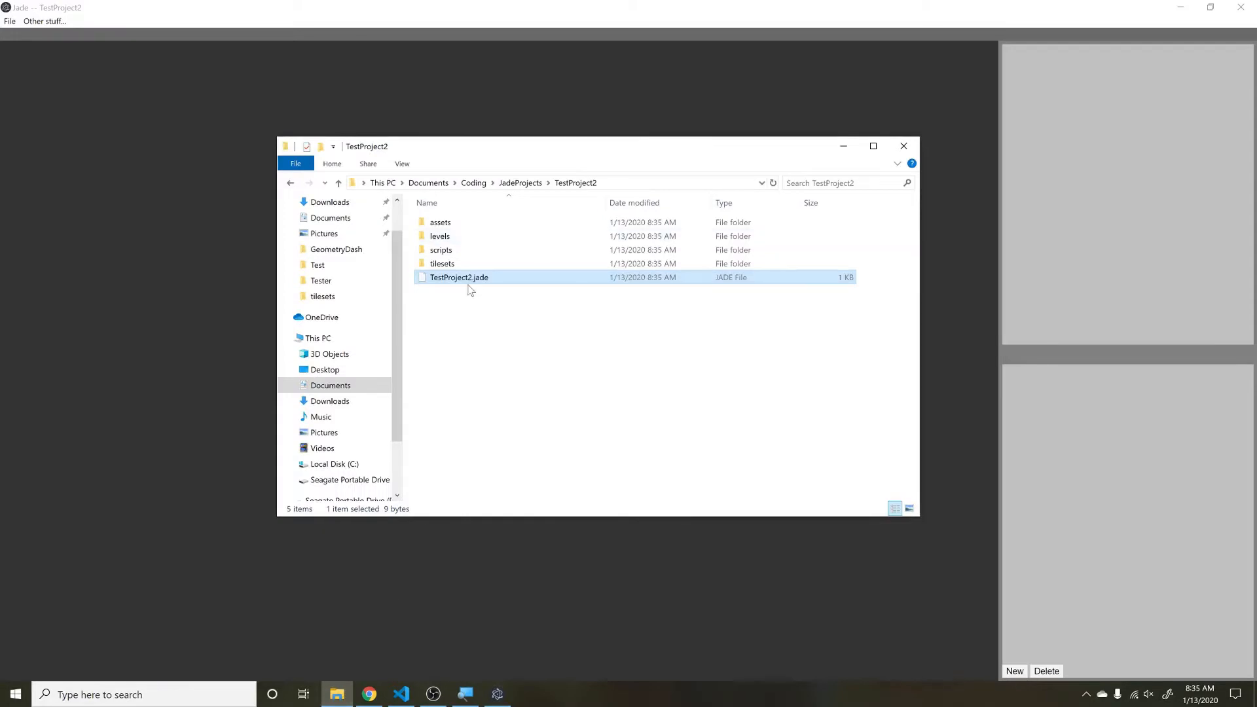
drag(480, 294, 511, 322)
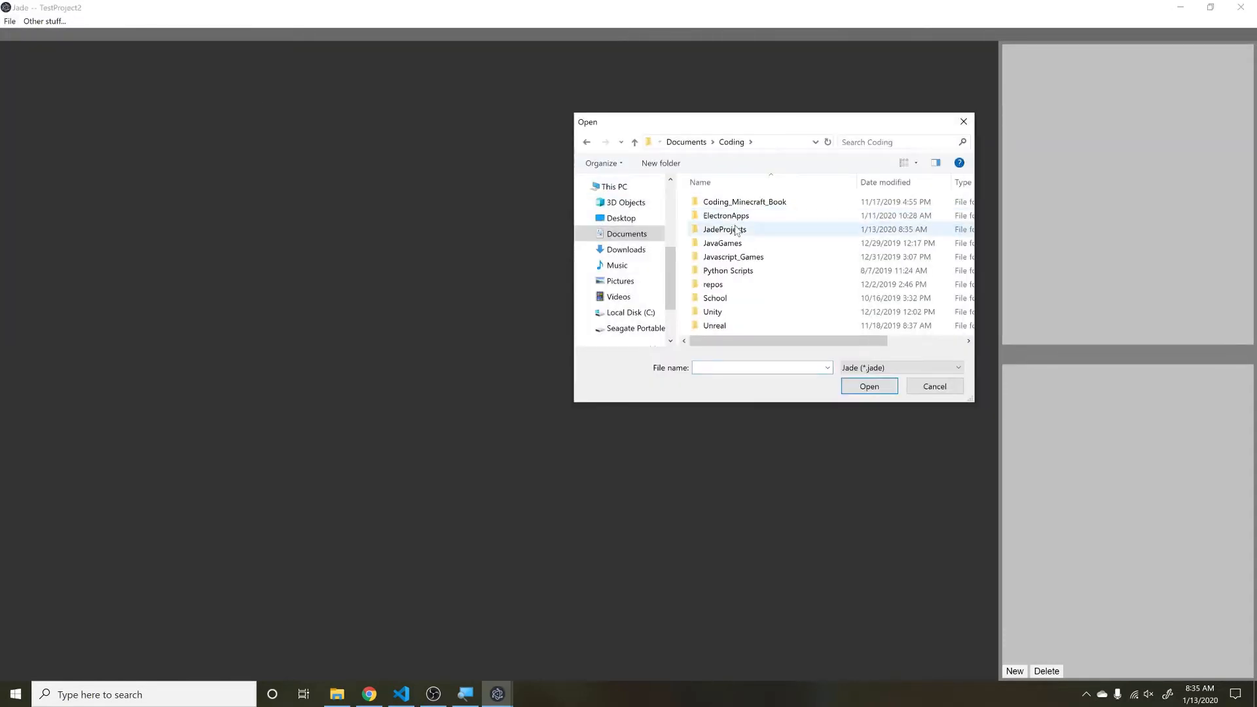
Step: Open Tester.jade from JadeProjects\Tester so the Tester level and palette load
double_click(738, 230)
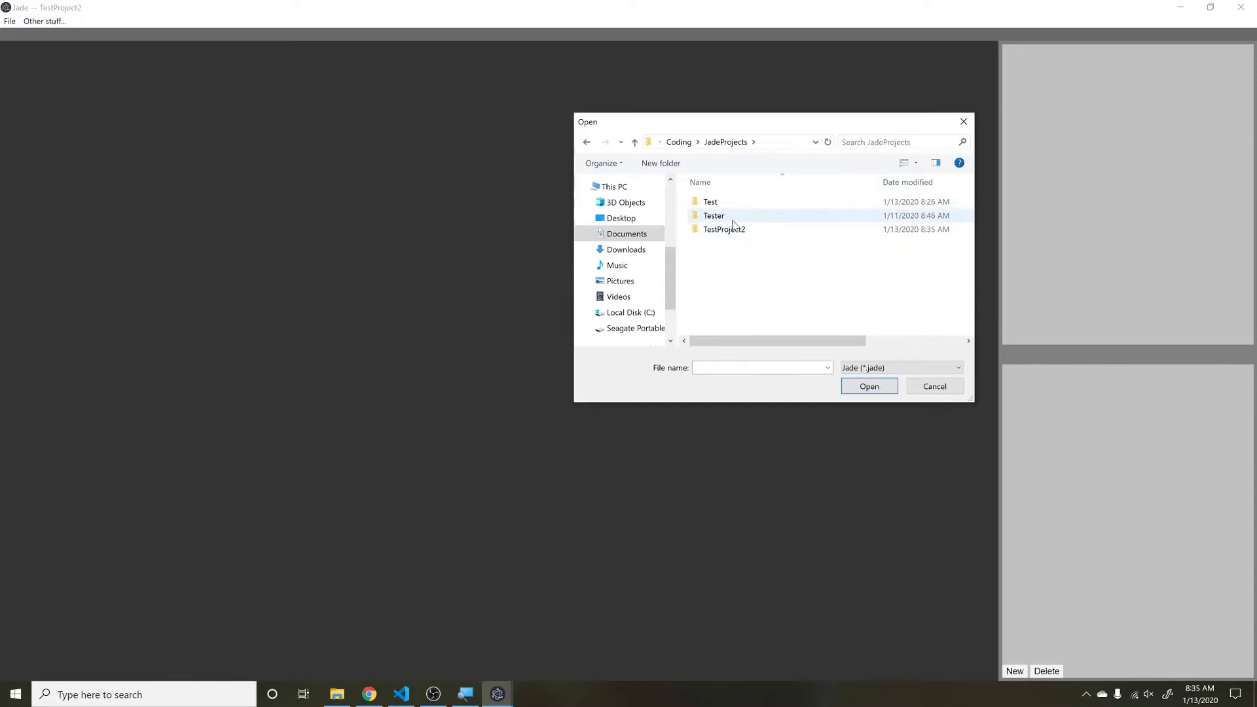
double_click(715, 215)
double_click(723, 258)
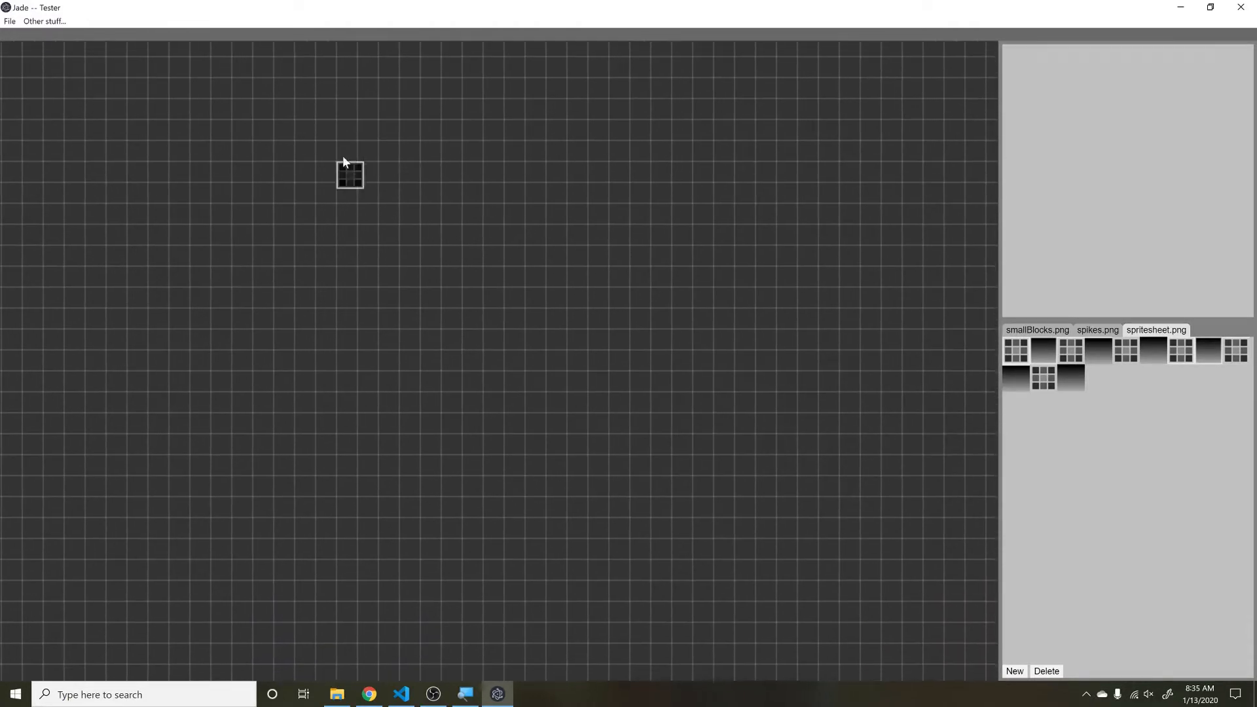
Step: Place four block tiles around the Tester level grid
click(411, 193)
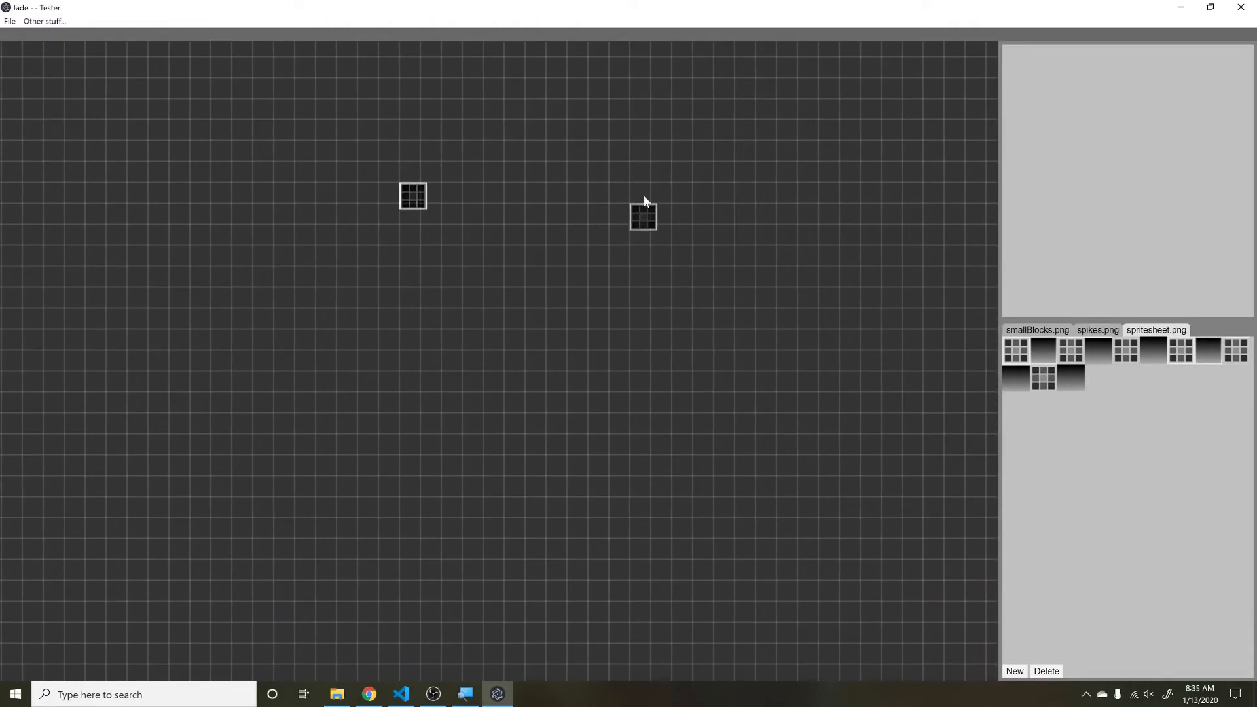
click(641, 212)
click(633, 177)
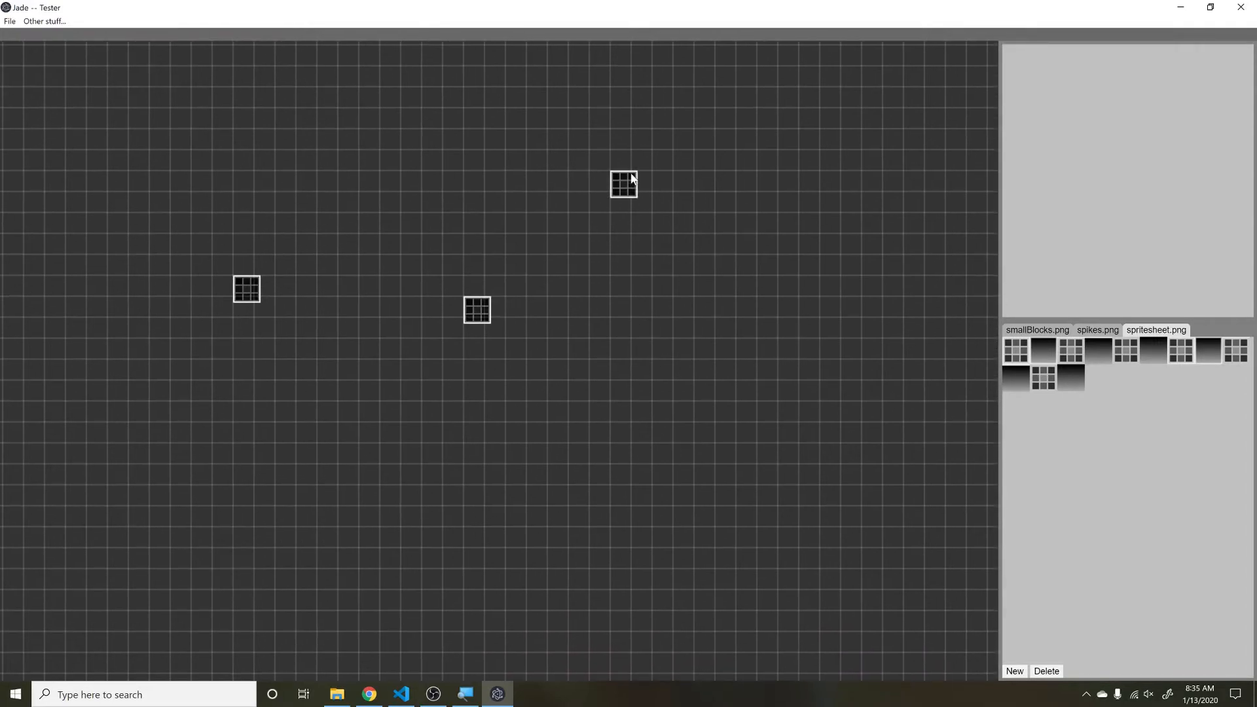
click(655, 412)
Step: Set the grid width and height to 42 in File > Preferences and close the dialog
click(10, 21)
click(29, 95)
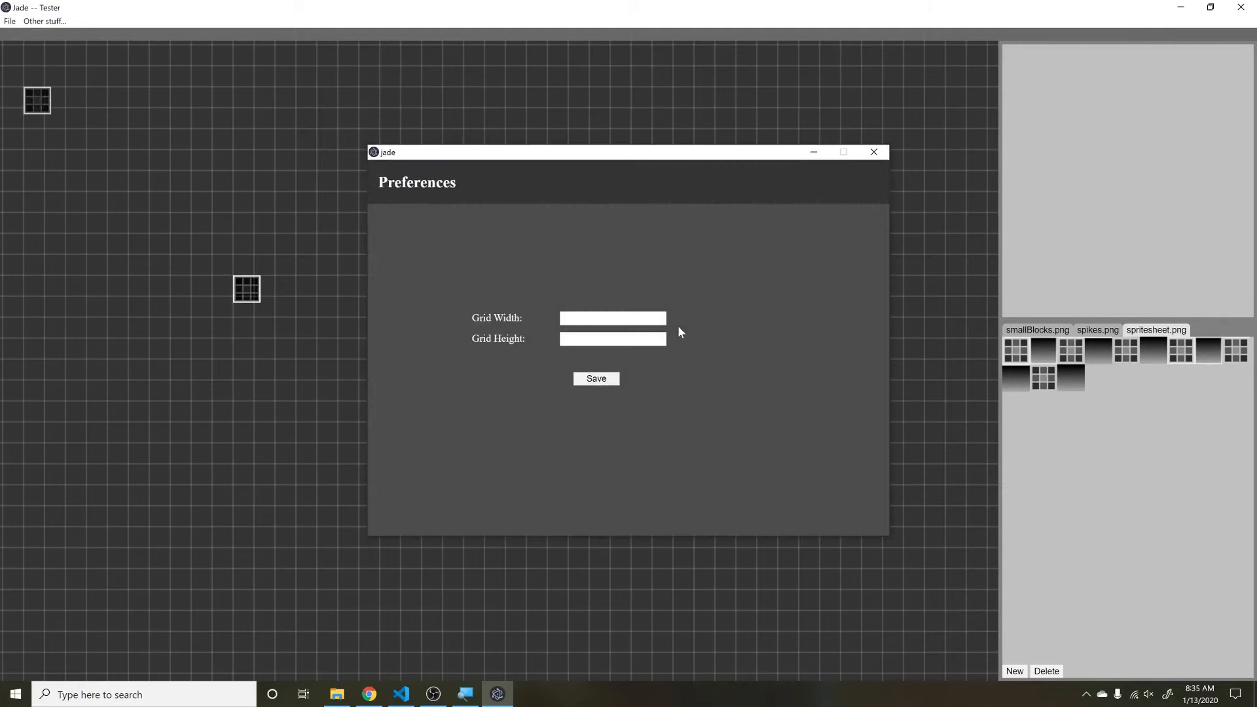
click(606, 317)
text(2)
key(Tab)
text(42)
click(606, 379)
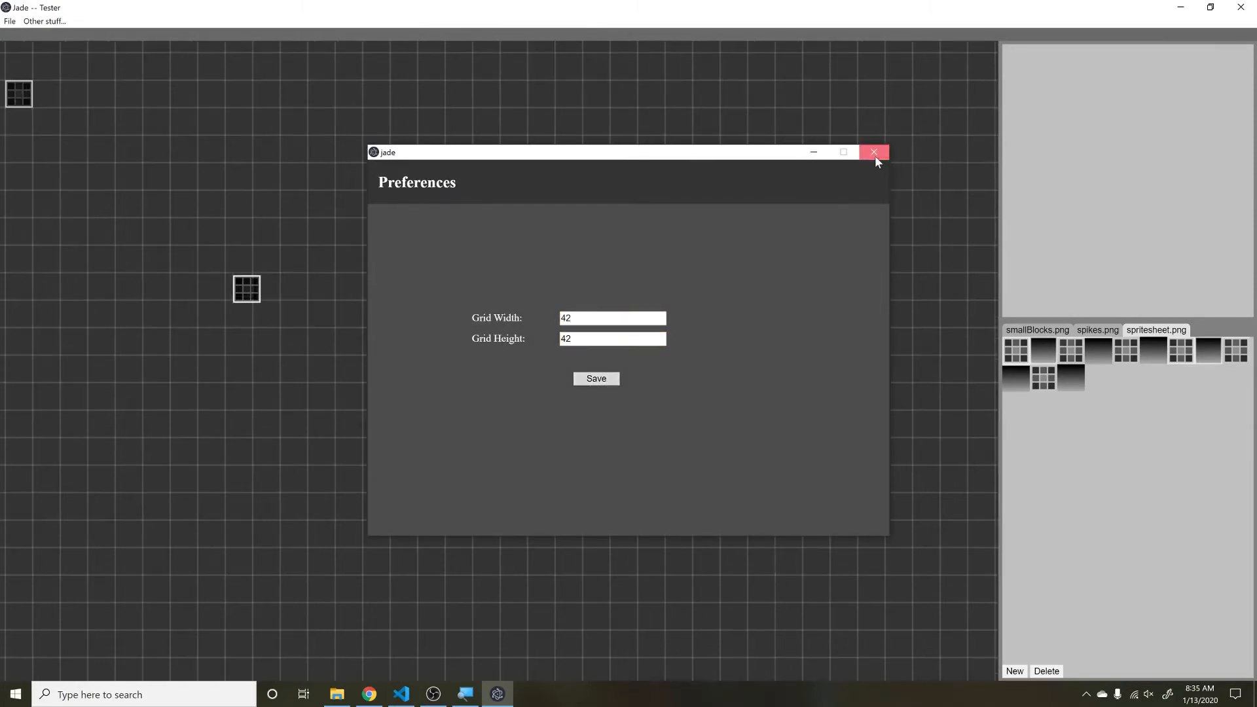
click(875, 152)
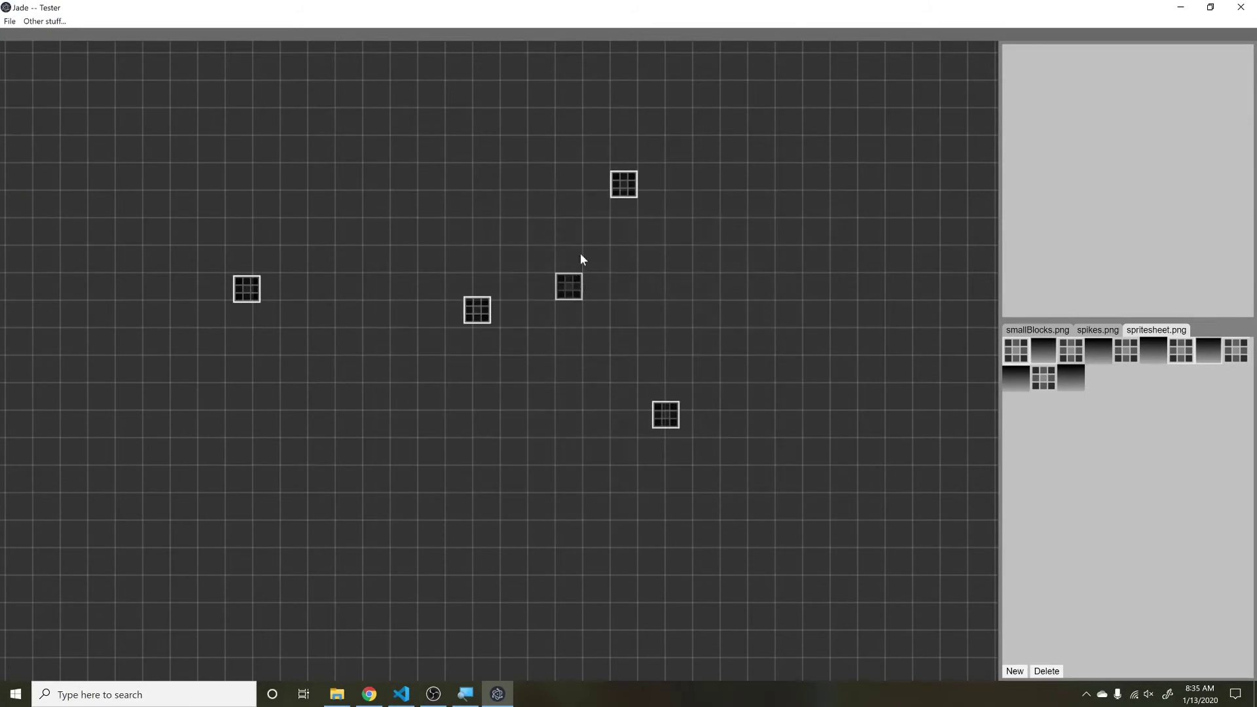
Step: Place two more block tiles while panning around the level
click(392, 155)
drag(389, 483, 465, 312)
click(381, 337)
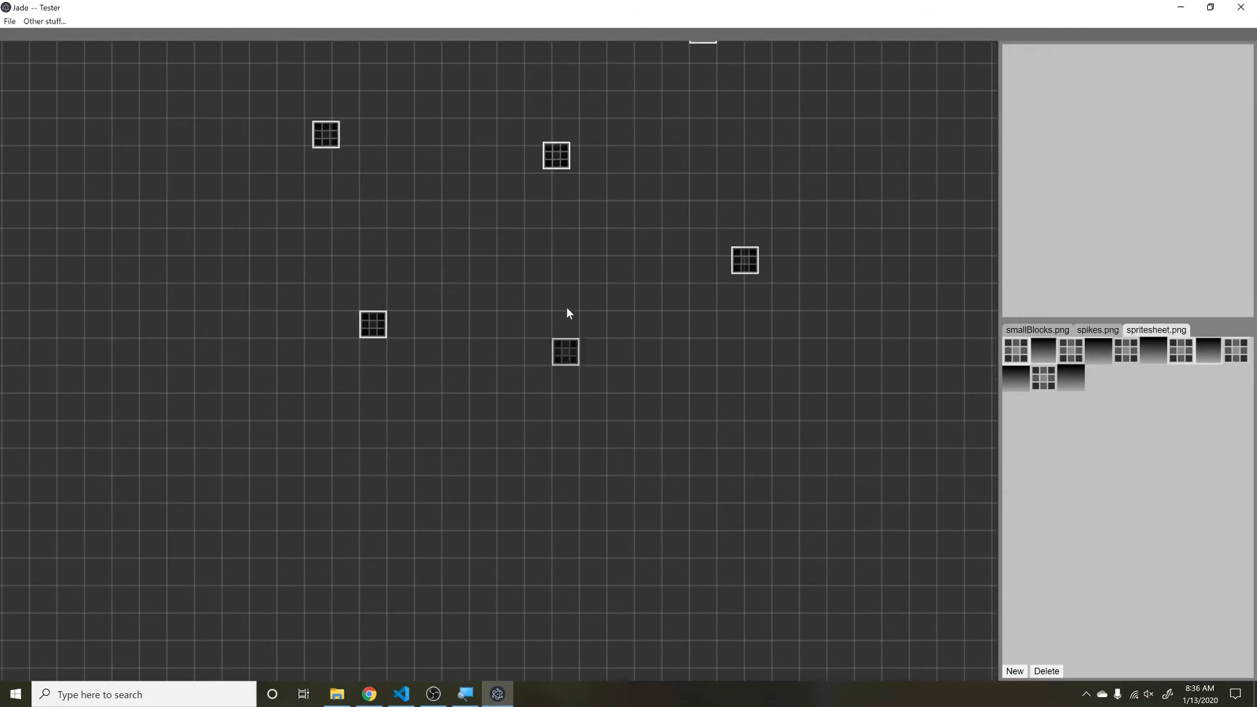
drag(567, 312, 472, 330)
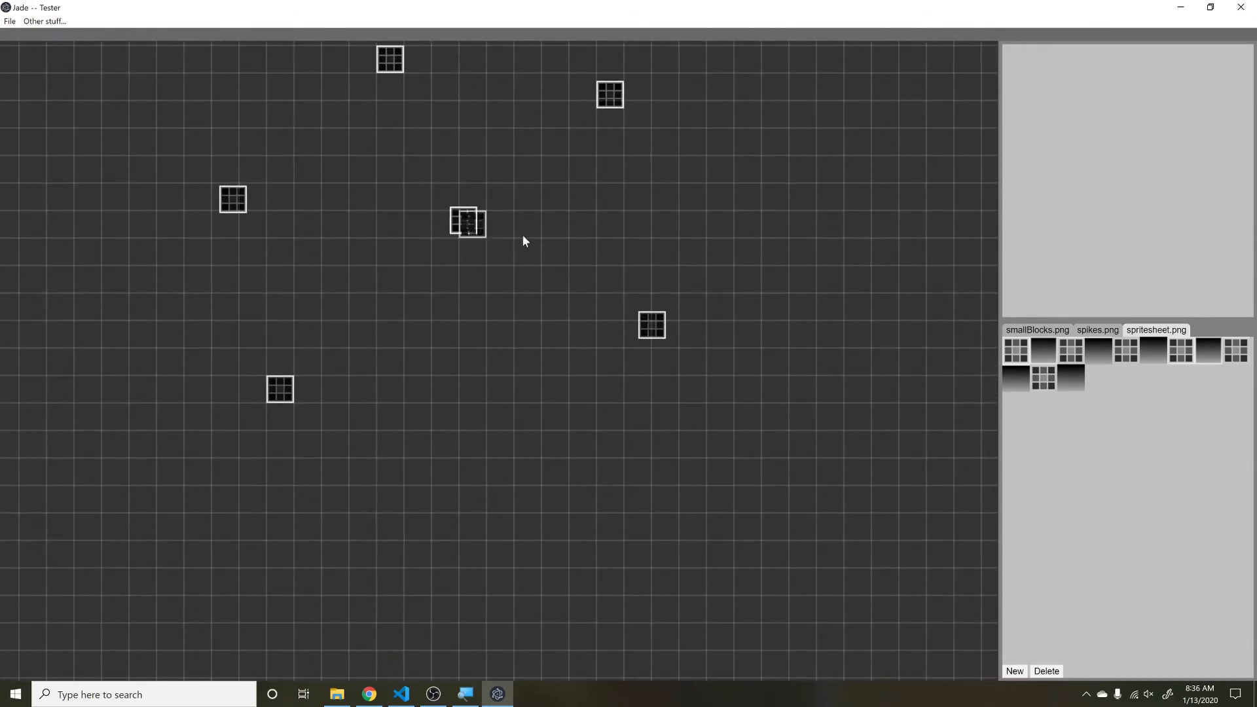
drag(523, 235, 457, 191)
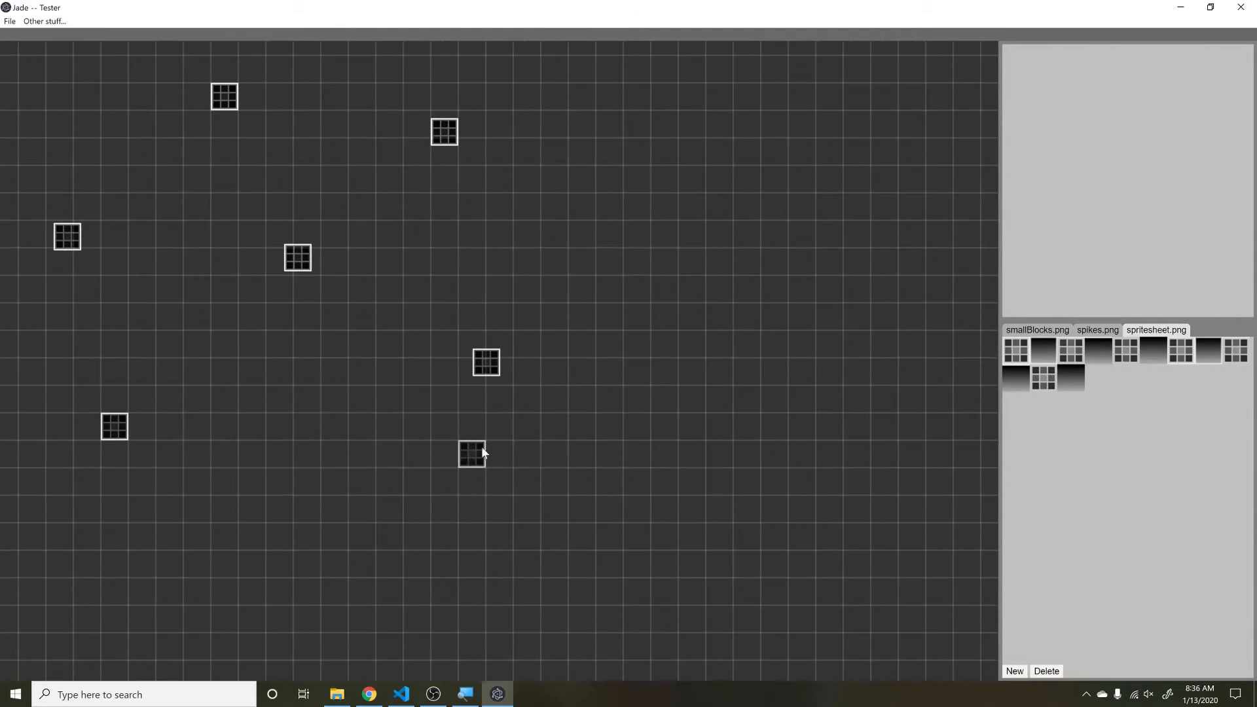
mouse_move(482, 449)
mouse_down()
mouse_move(337, 266)
mouse_move(242, 245)
mouse_up()
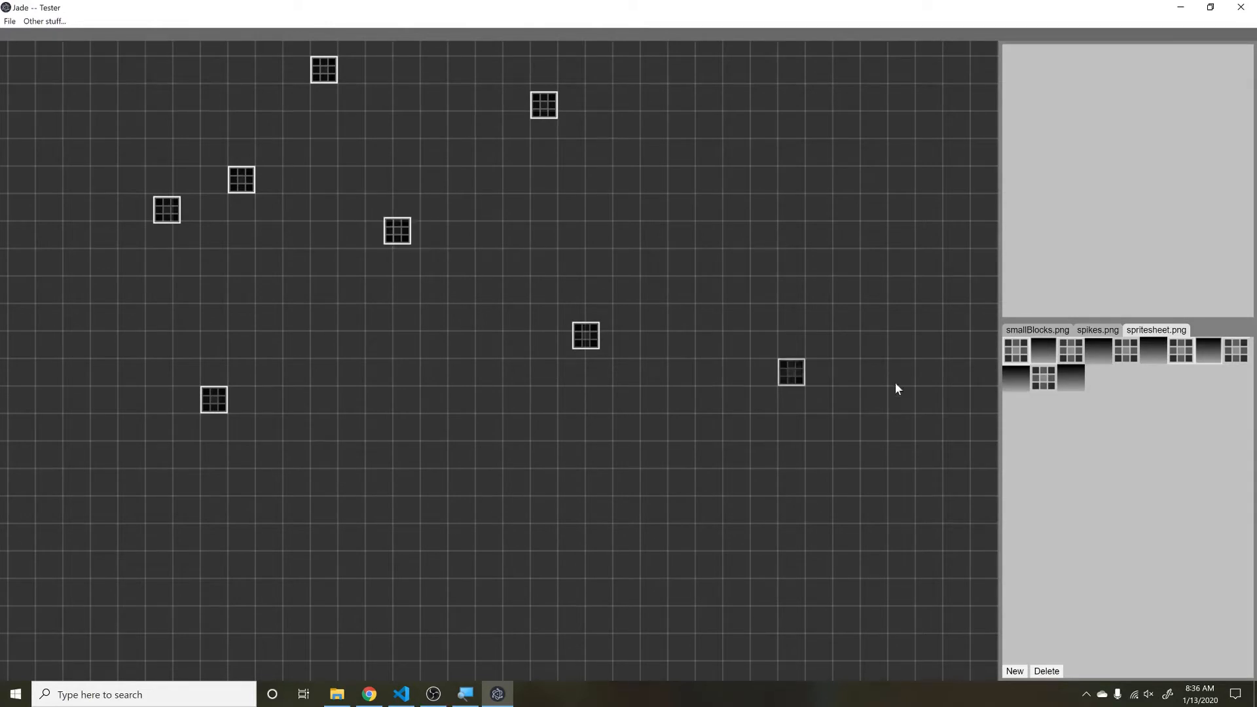
Step: Flip through the spikes, smallBlocks and spritesheet palette tabs, ending on spikes.png
click(1094, 332)
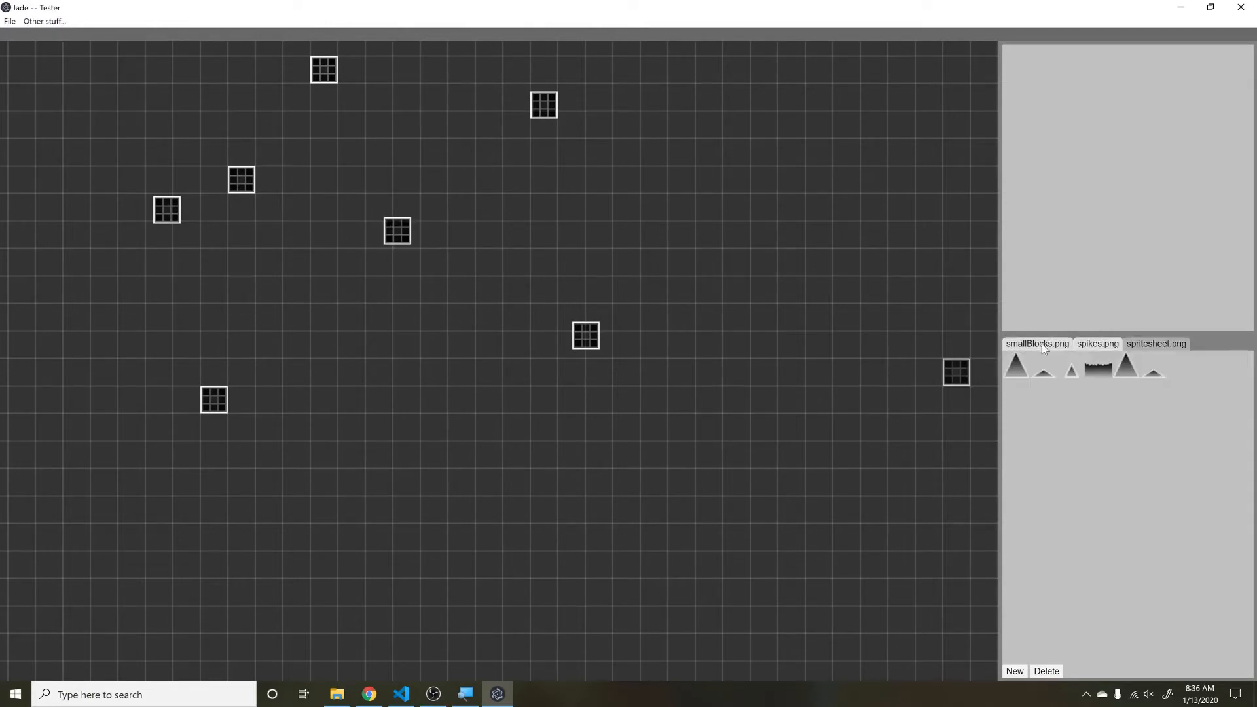
click(1042, 345)
click(1097, 345)
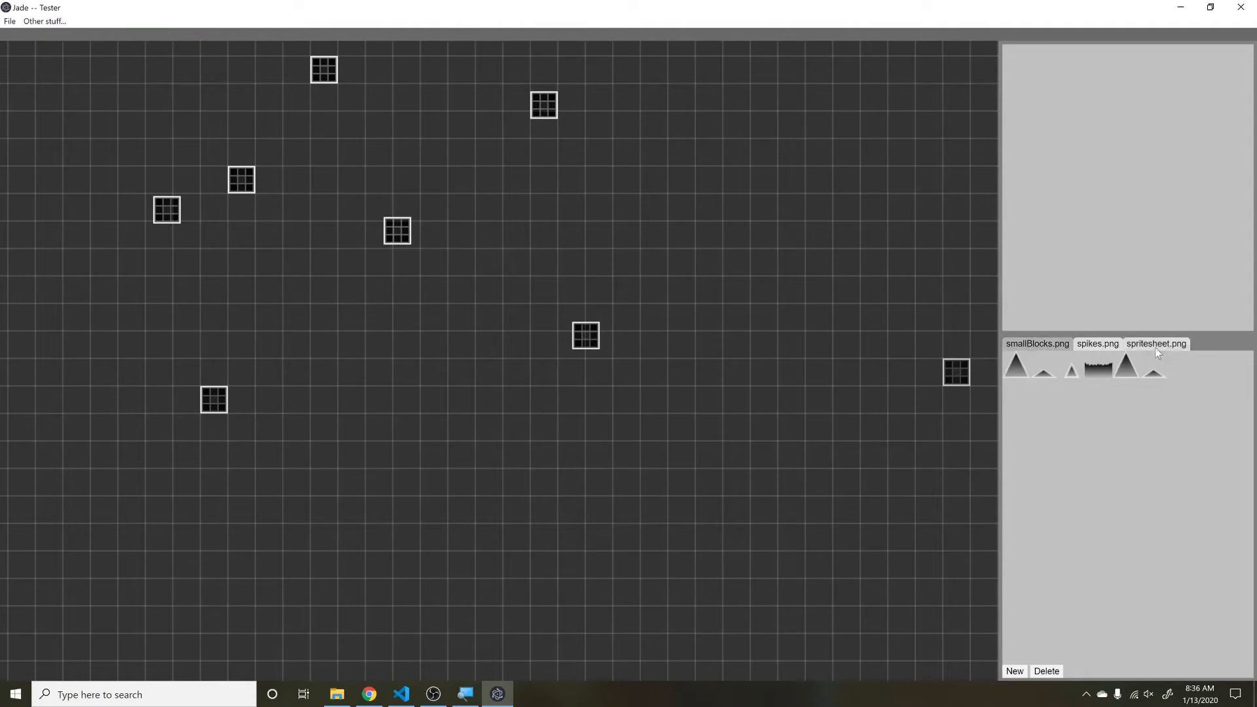
click(1155, 347)
click(1090, 334)
Step: Start a new tileset and pick tilesets/spritesheet.png as its sheet image
click(1014, 672)
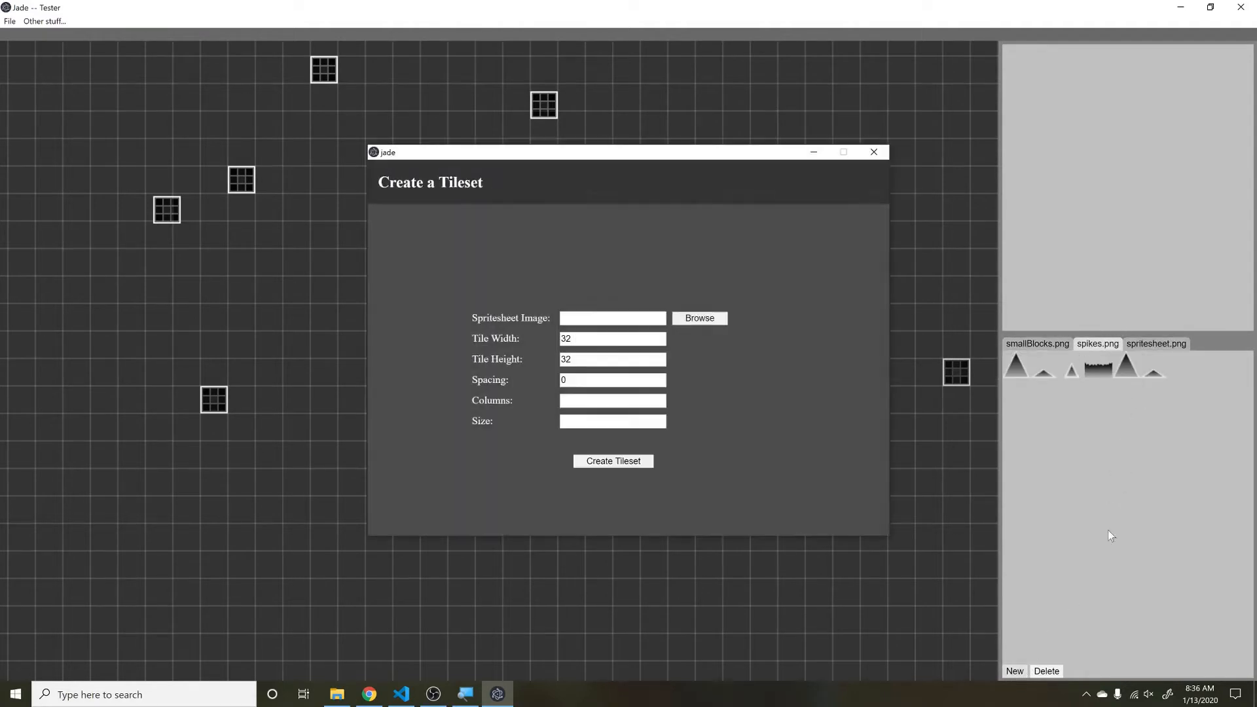
click(712, 319)
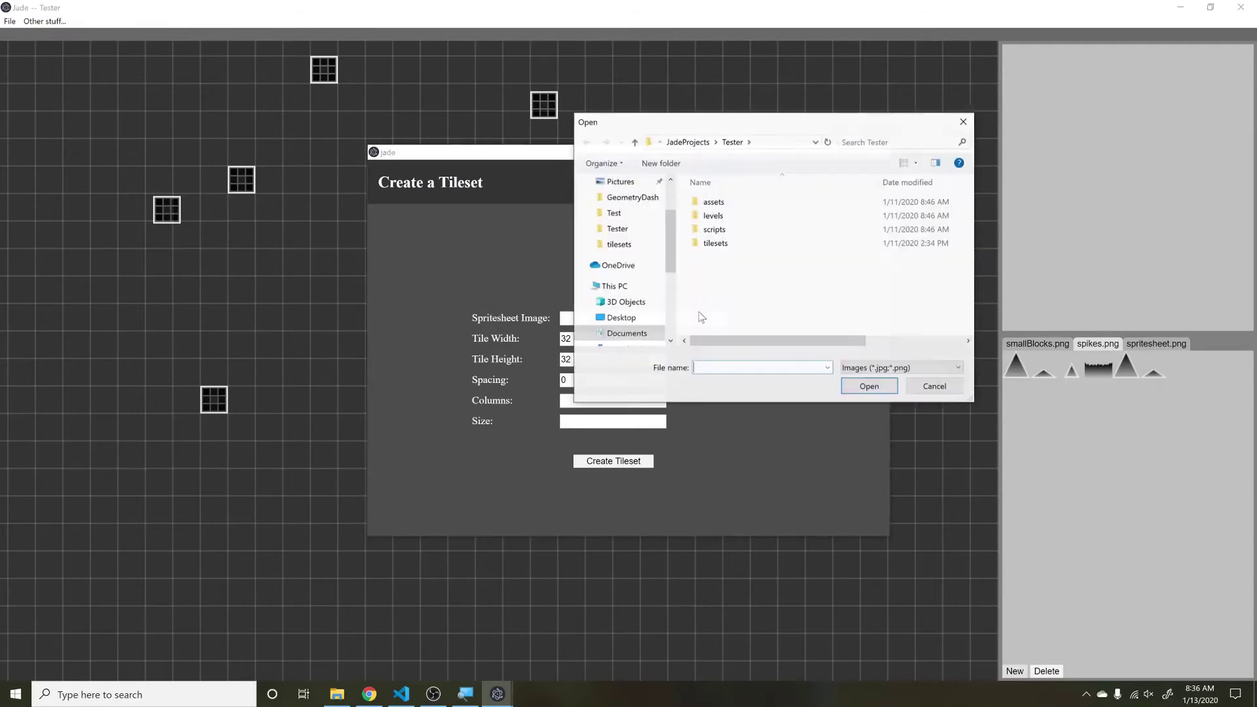
double_click(715, 249)
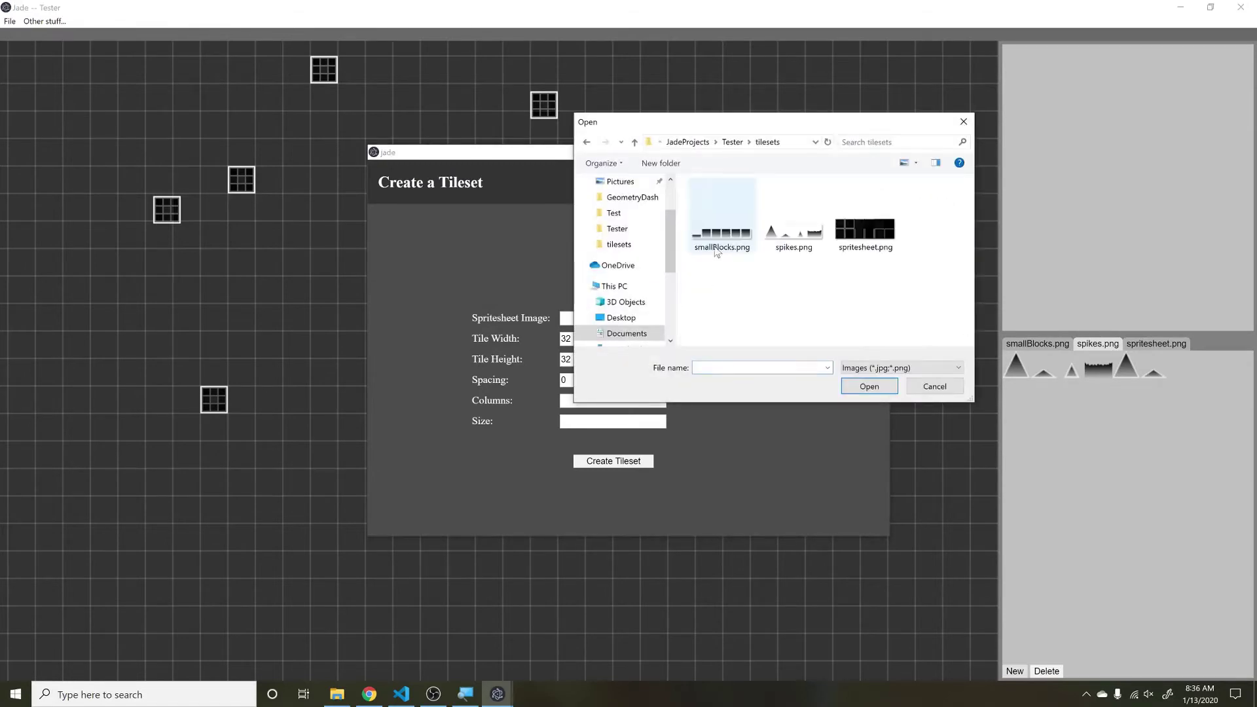
double_click(868, 244)
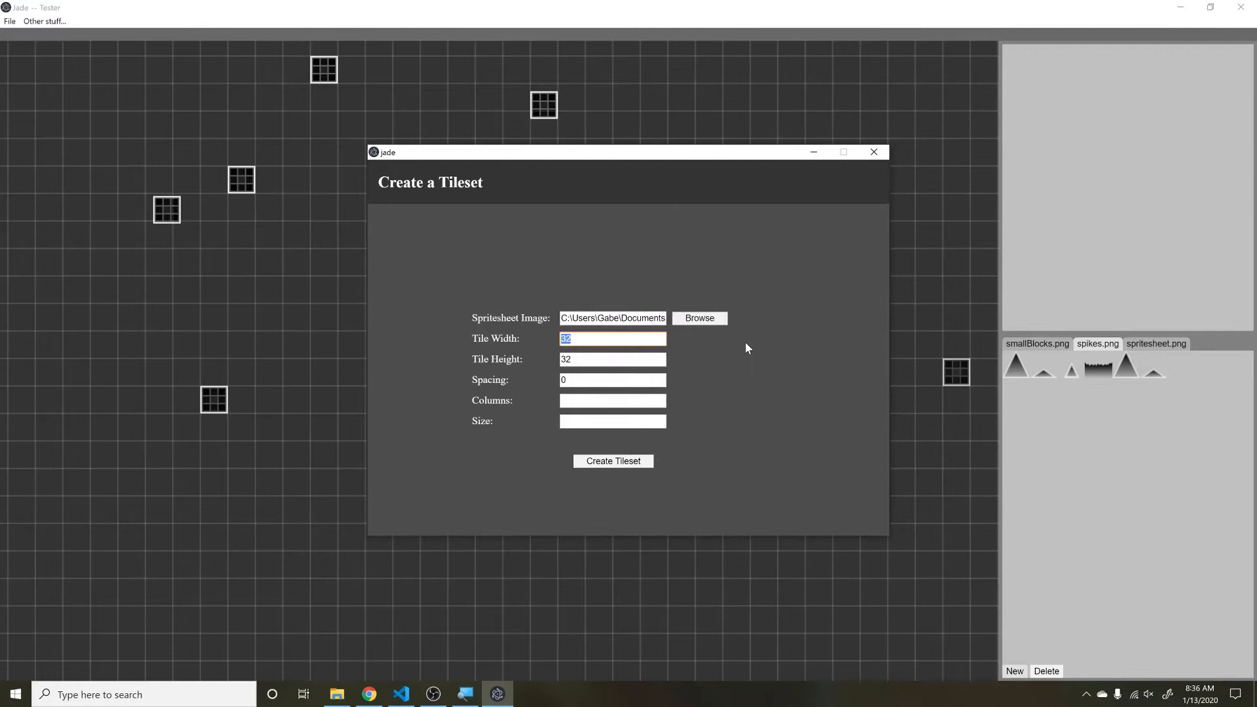
text(42)
Step: Enter tile size 42×42, spacing 2, 6 columns and 12 tiles in the form
key(Tab)
text(42)
key(Tab)
text(2)
key(Tab)
text(6)
key(Tab)
text(1)
text(2)
key(ctrl+a)
click(586, 359)
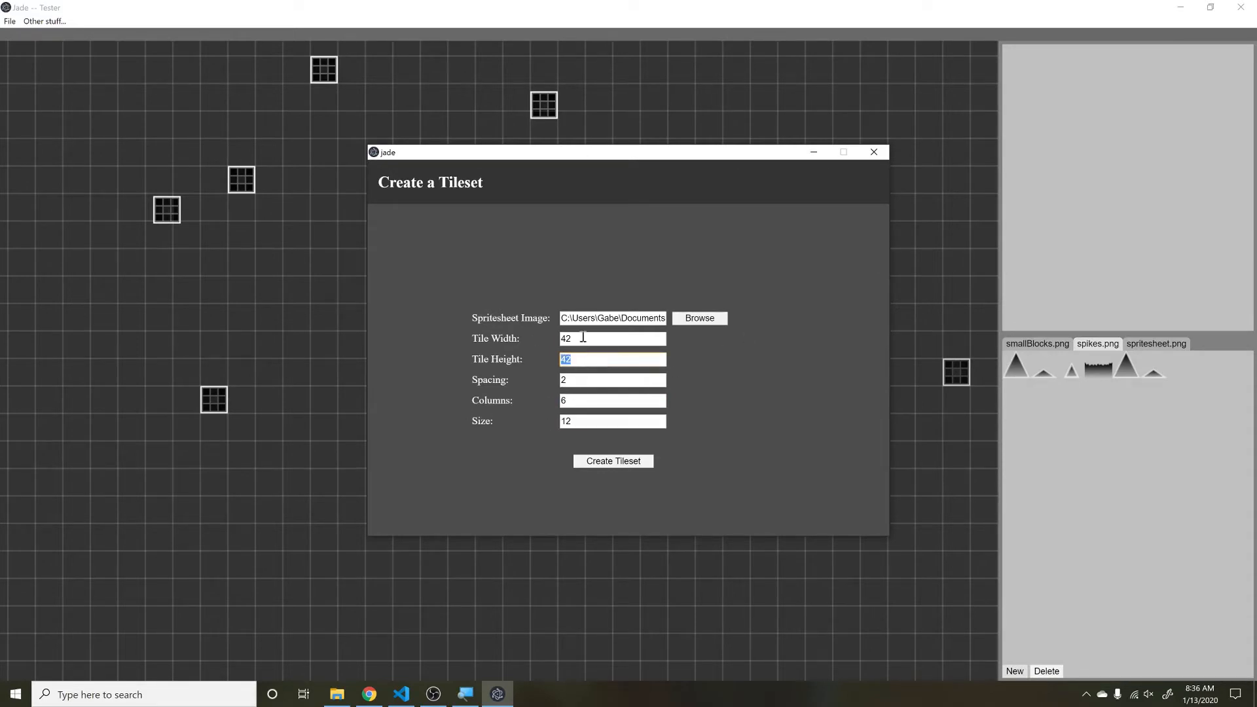
double_click(583, 337)
Step: Create the spritesheet tileset and place one of its tiles on the level grid
click(608, 464)
key(Tab)
key(Tab)
click(606, 464)
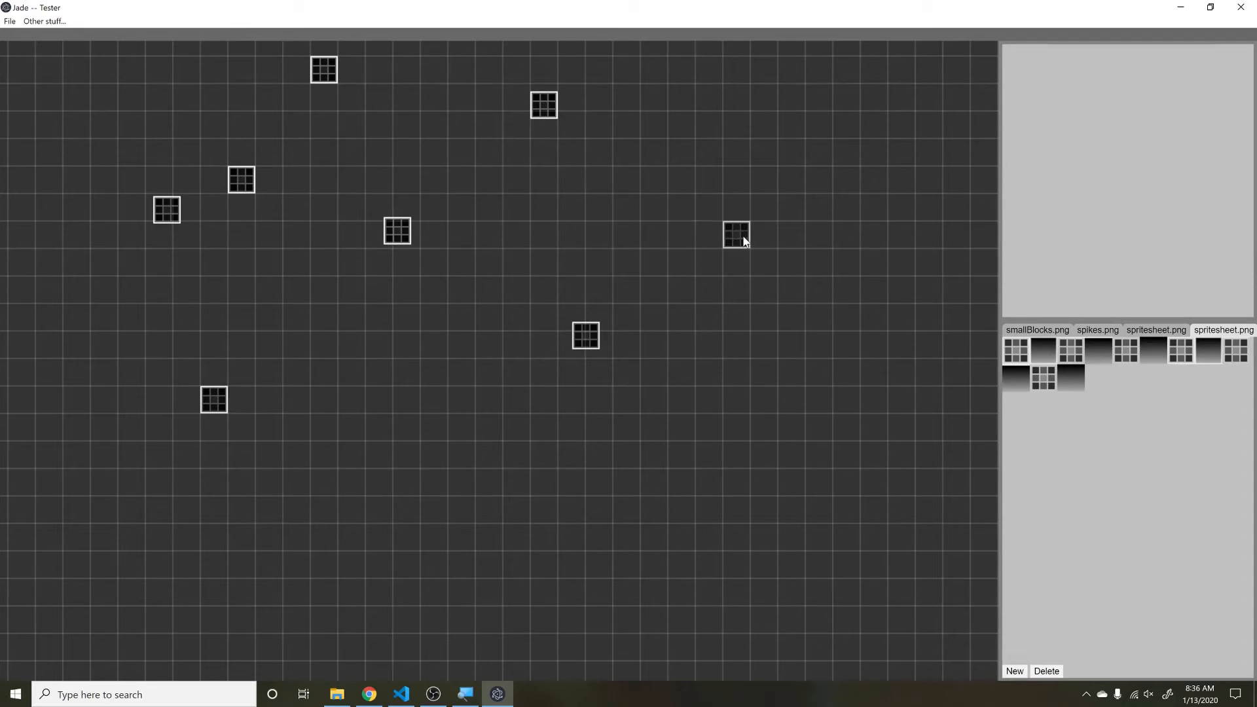
click(744, 242)
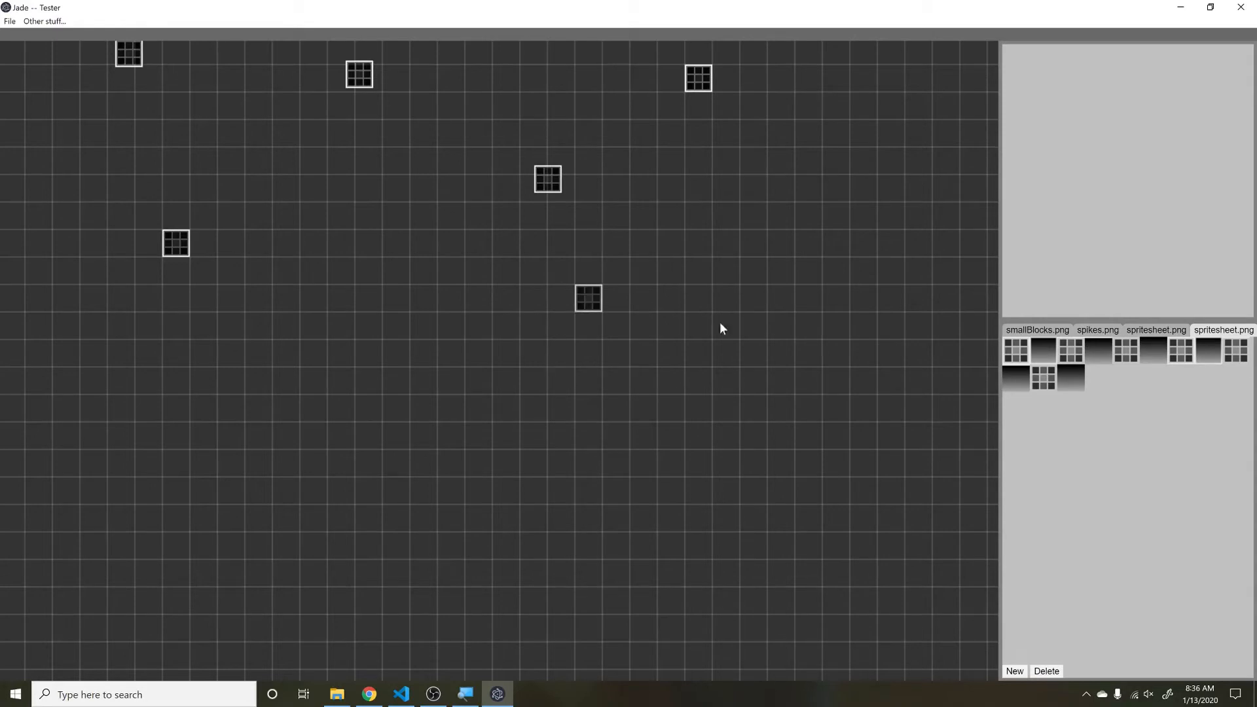
Step: Navigate File Explorer to Tester\tilesets and open smallBlocks.tileset in Notepad
click(336, 695)
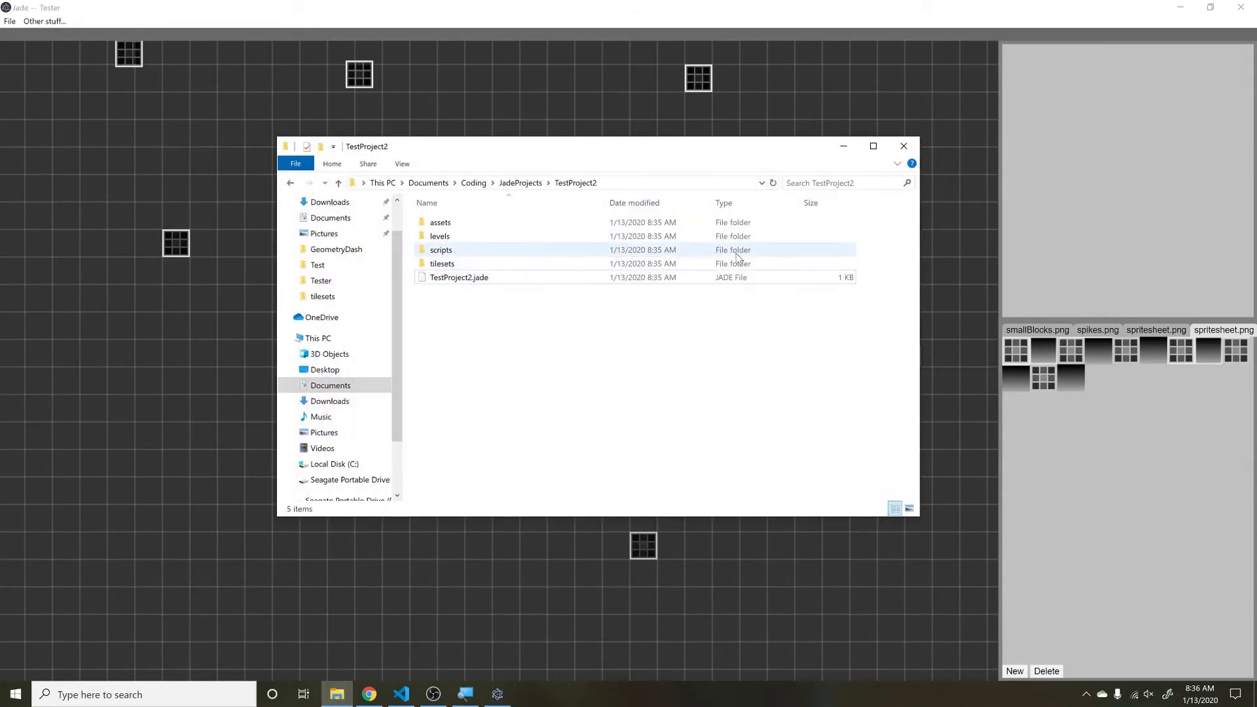
double_click(505, 264)
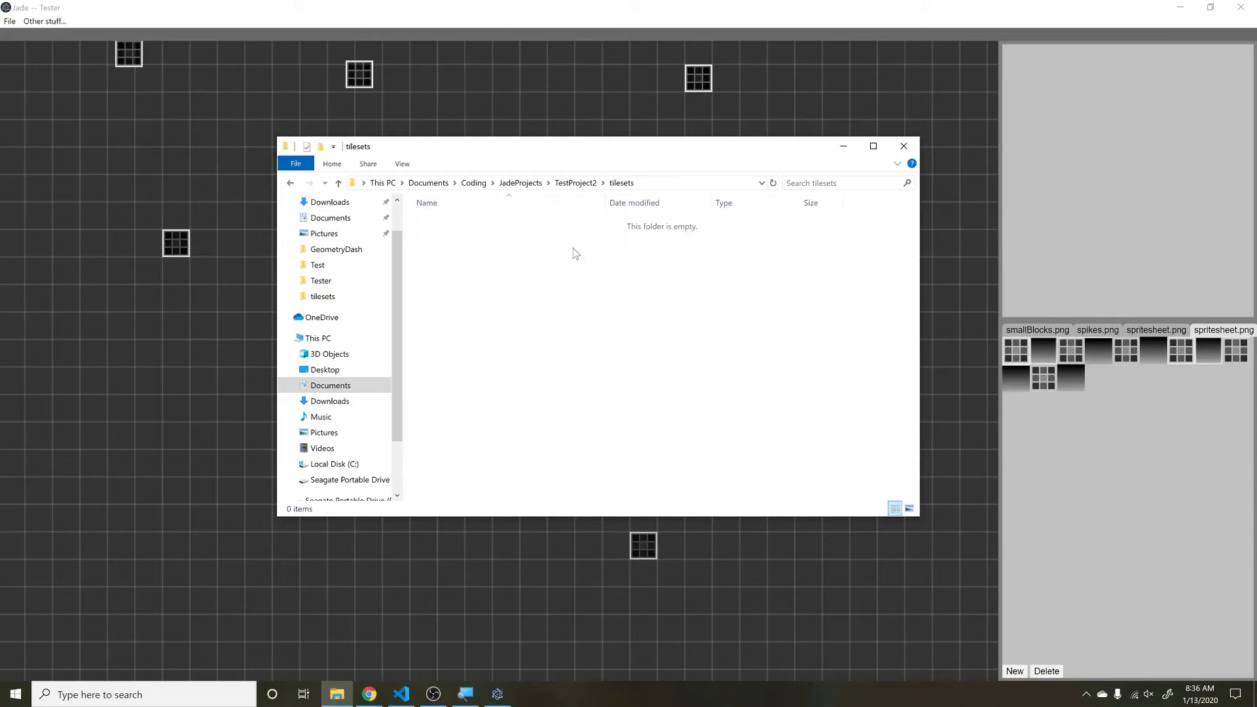
click(575, 183)
click(519, 183)
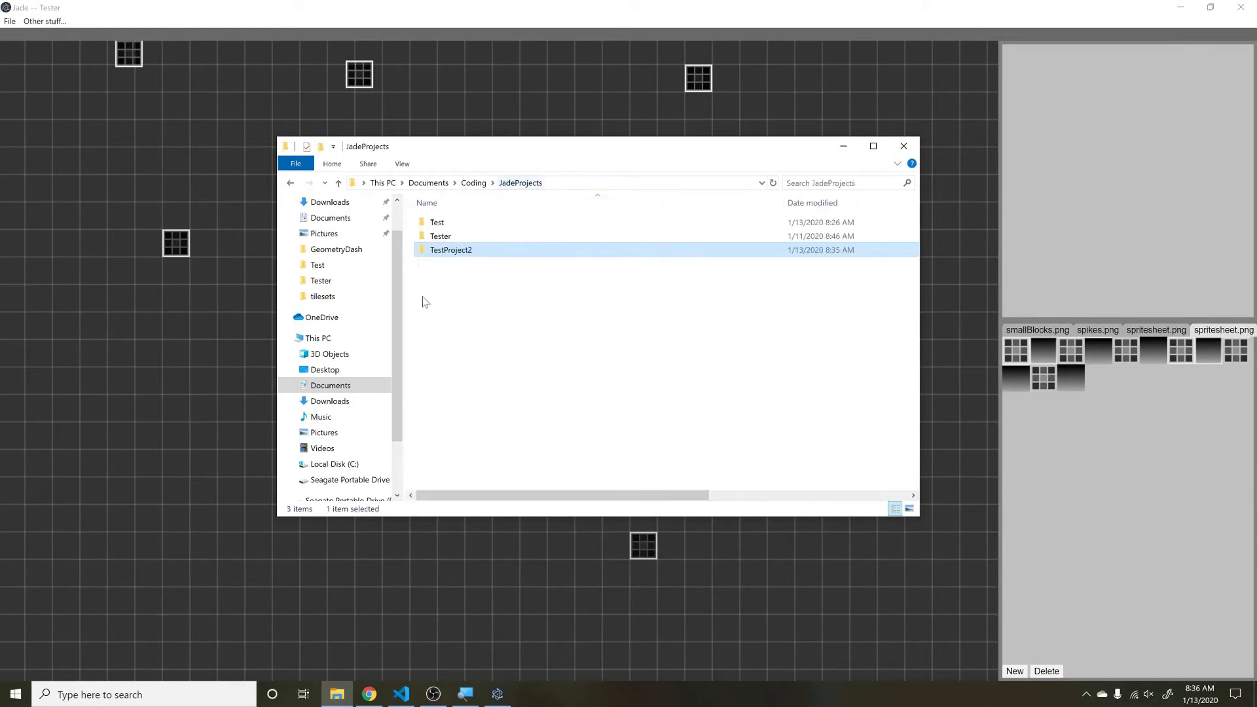
double_click(454, 237)
double_click(441, 263)
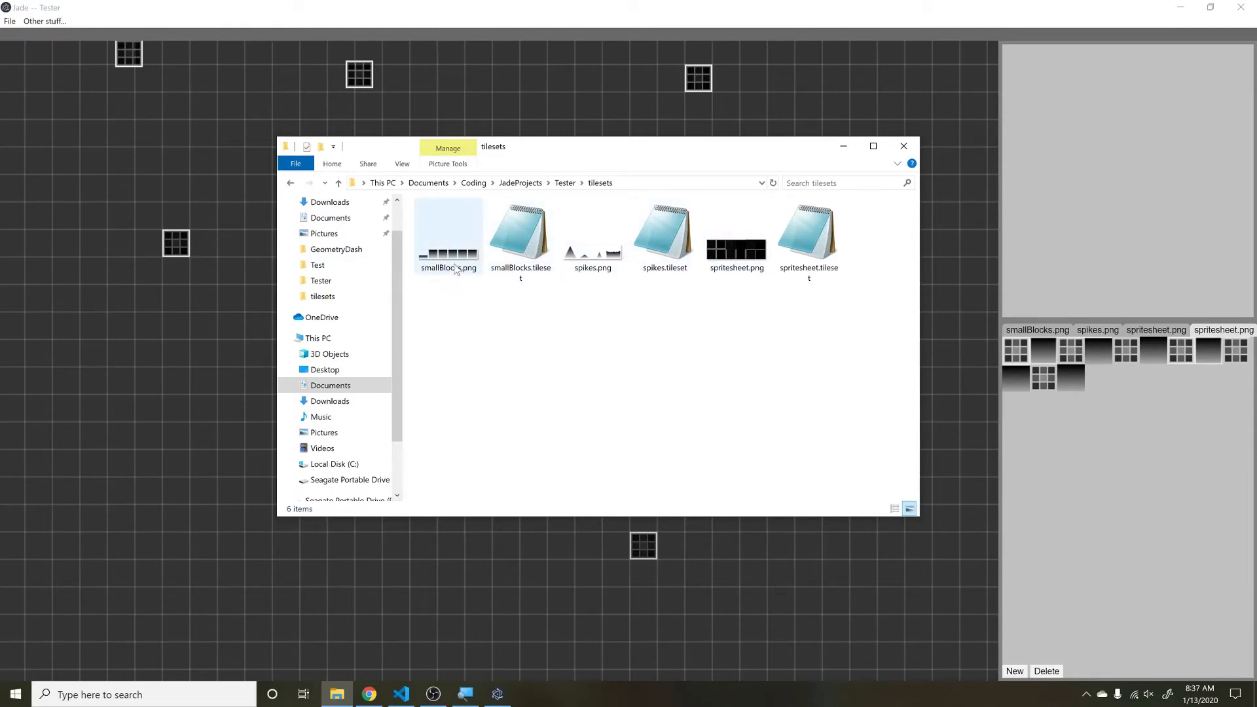
double_click(518, 246)
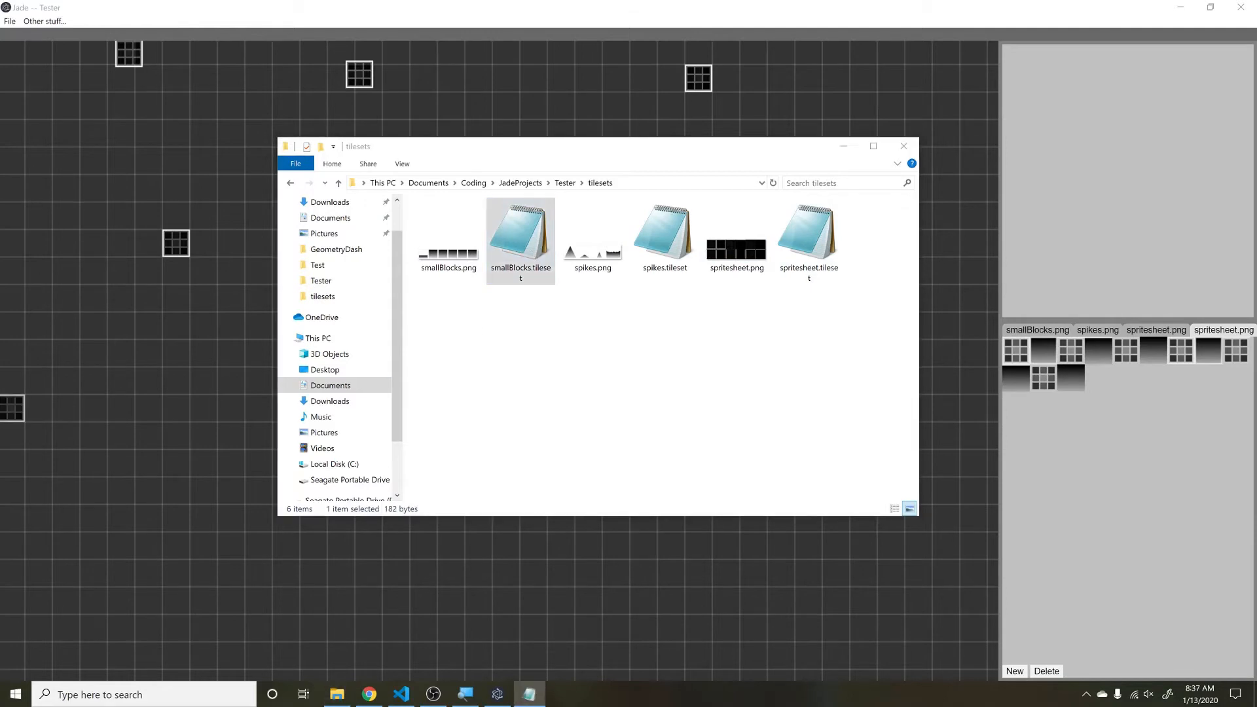
Step: Highlight the filePath line of the tileset JSON, then close Notepad
drag(544, 155, 632, 124)
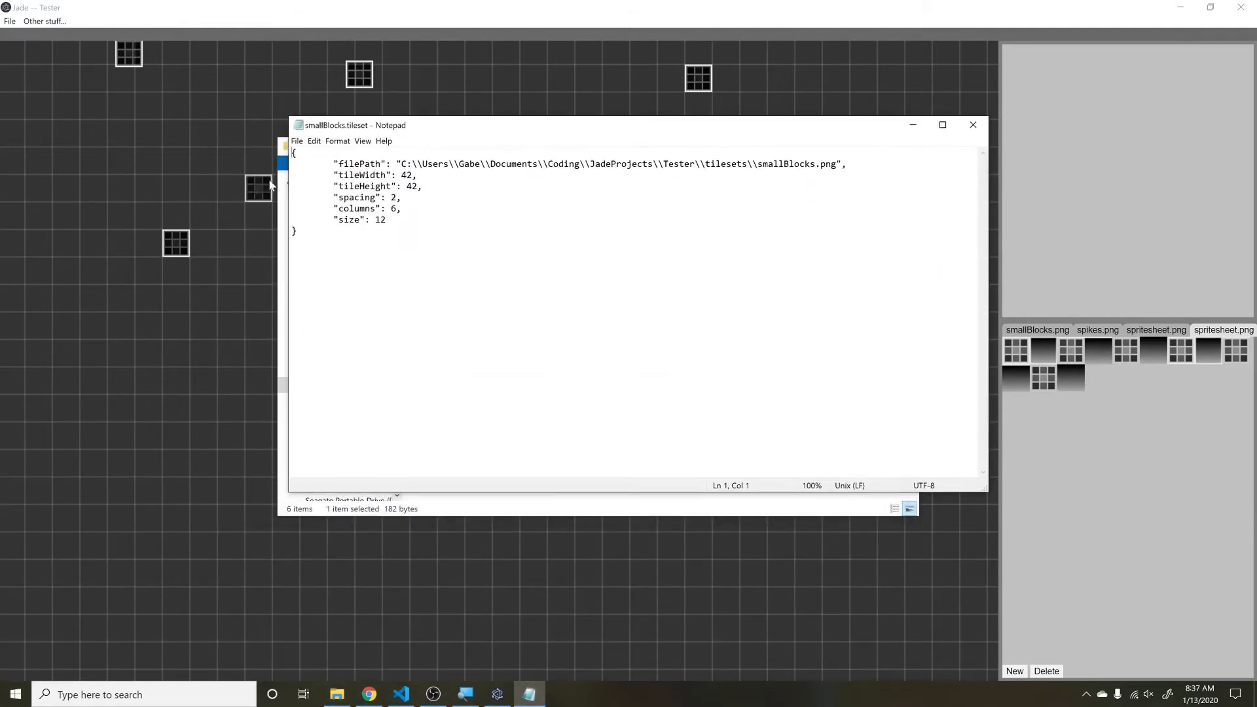
drag(330, 165, 1045, 163)
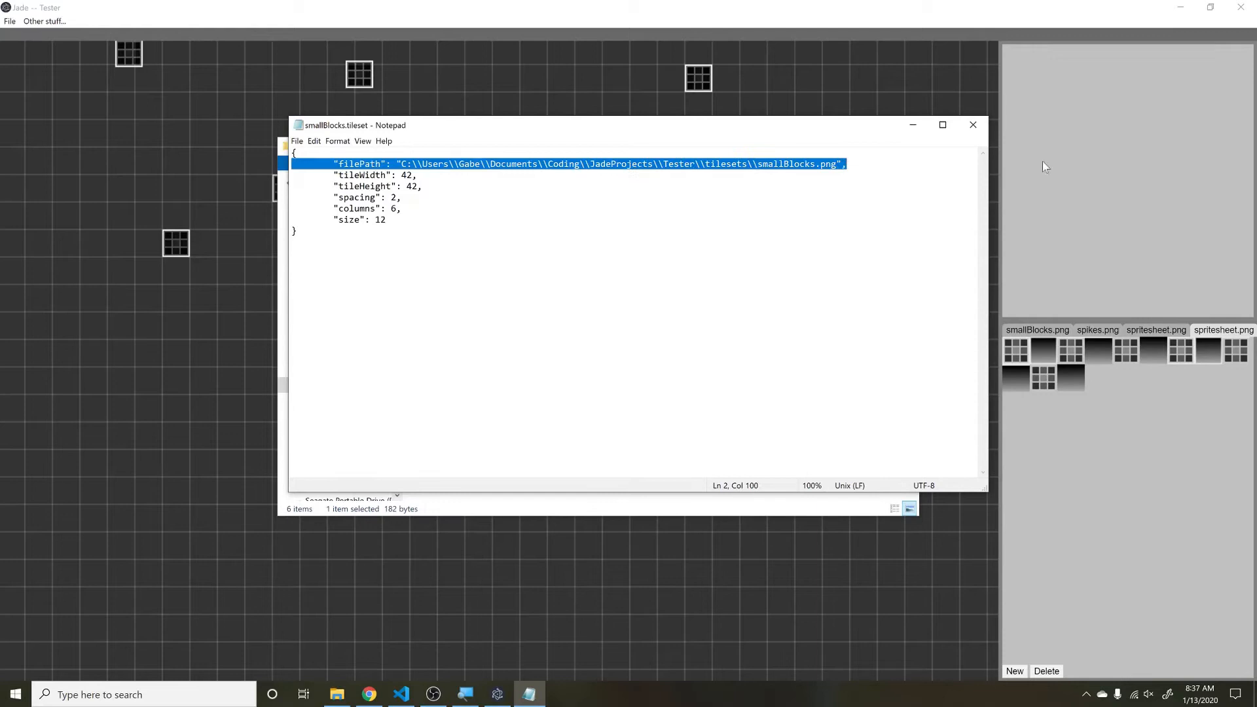
click(400, 197)
drag(429, 174, 293, 158)
click(415, 228)
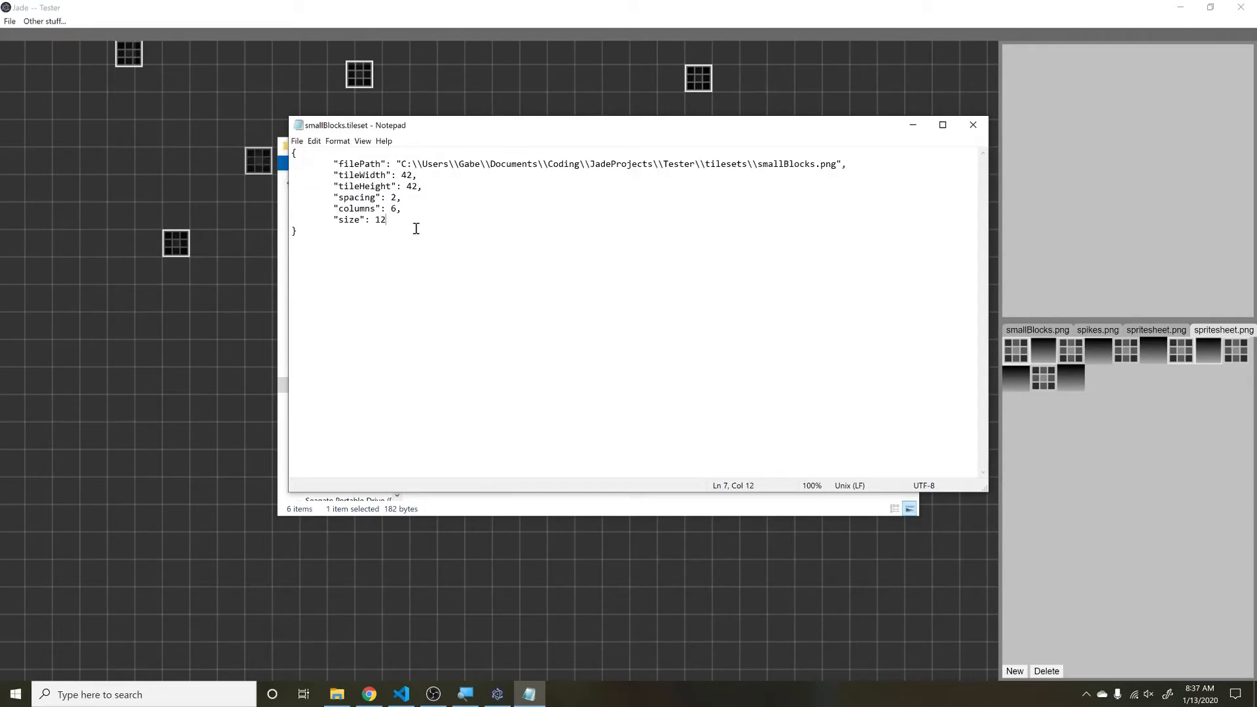
click(972, 127)
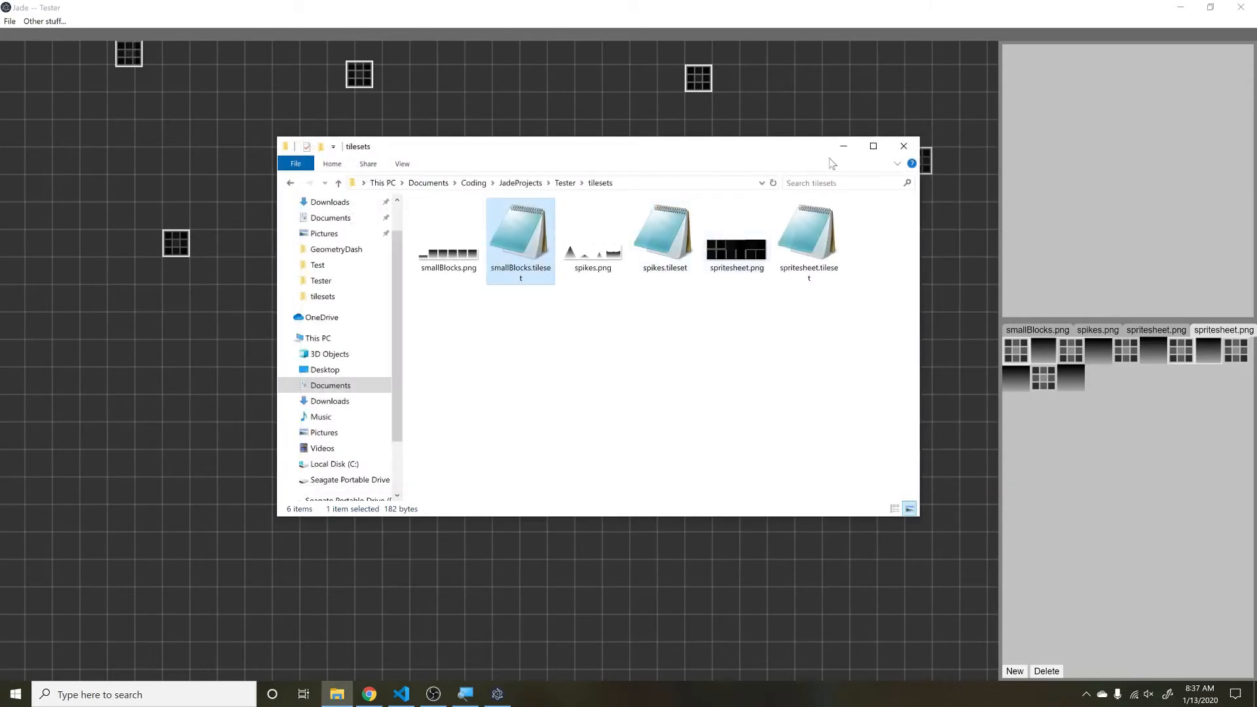
Step: Close Jade and relaunch it with npm start from the VS Code terminal
click(843, 146)
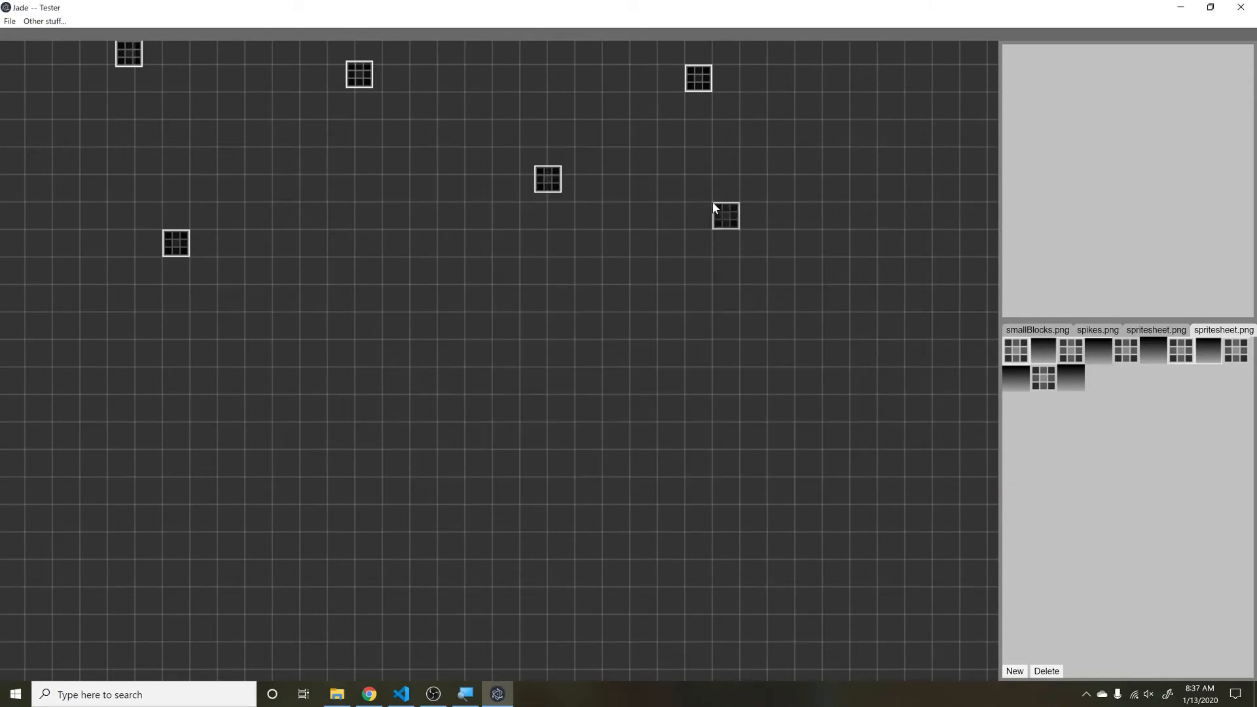
click(1241, 7)
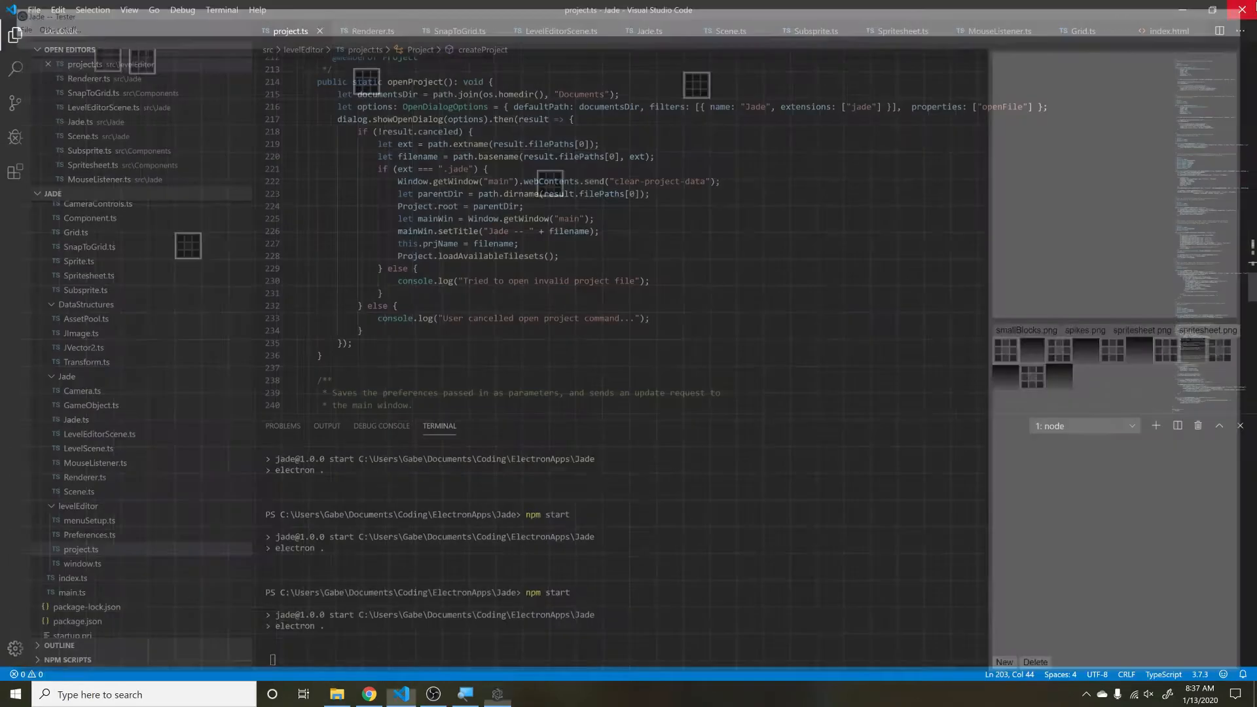
click(689, 533)
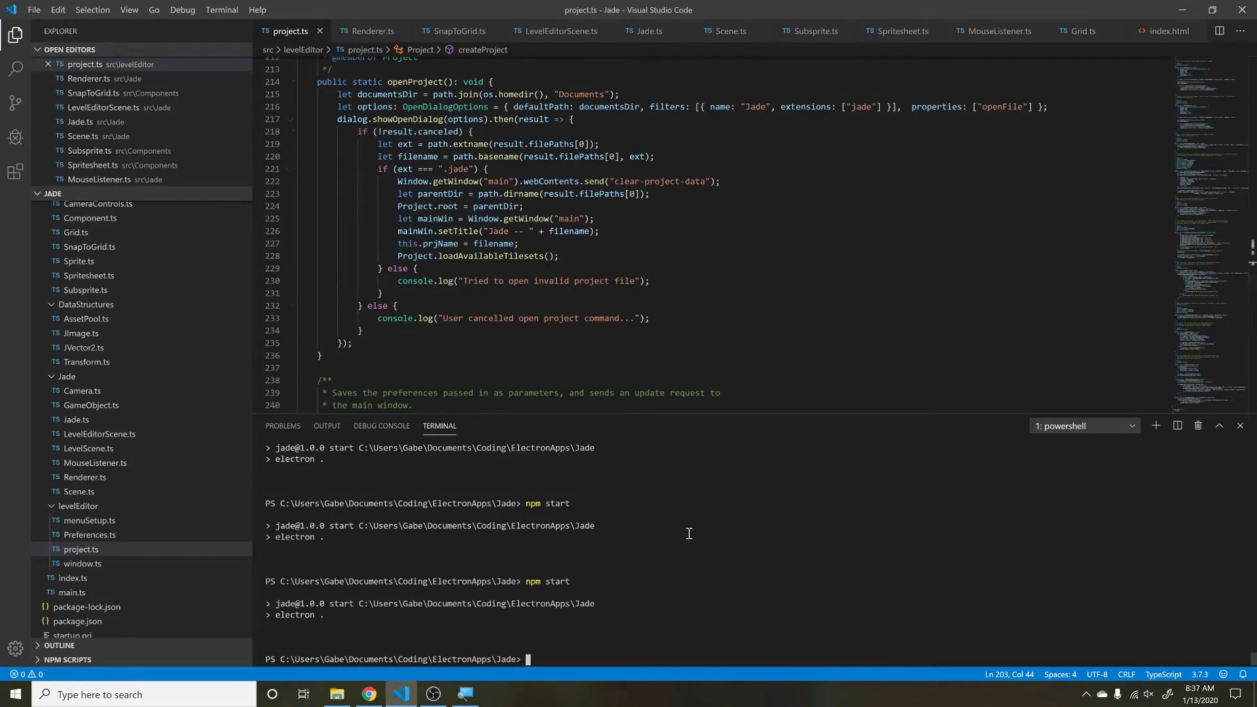
key(Up)
key(Return)
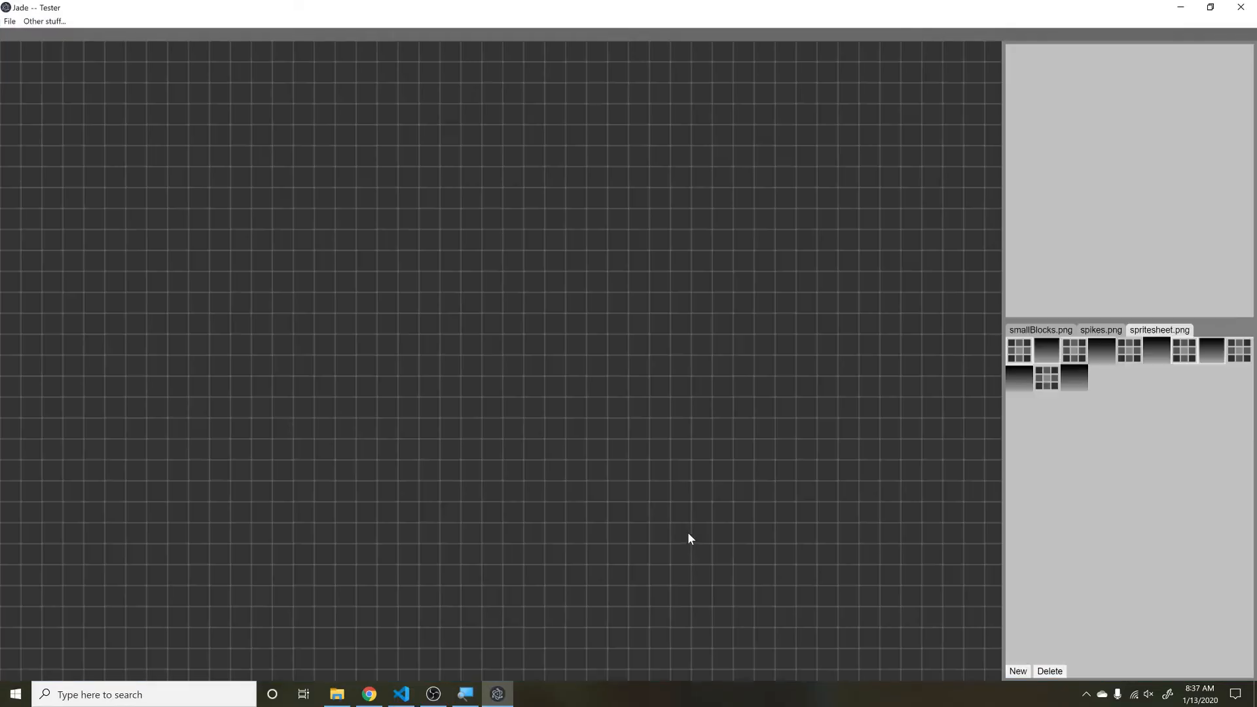
Step: Show the spikes.png then smallBlocks.png tiles in the reloaded palette
click(1105, 335)
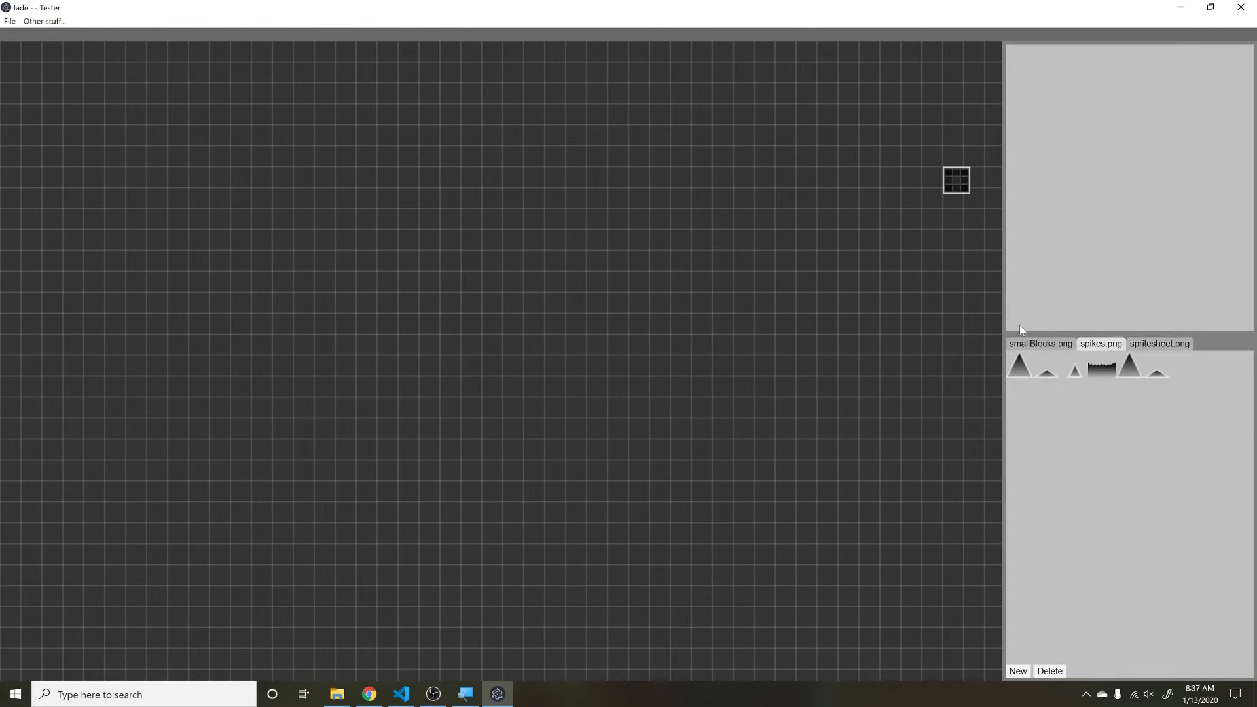
click(1022, 329)
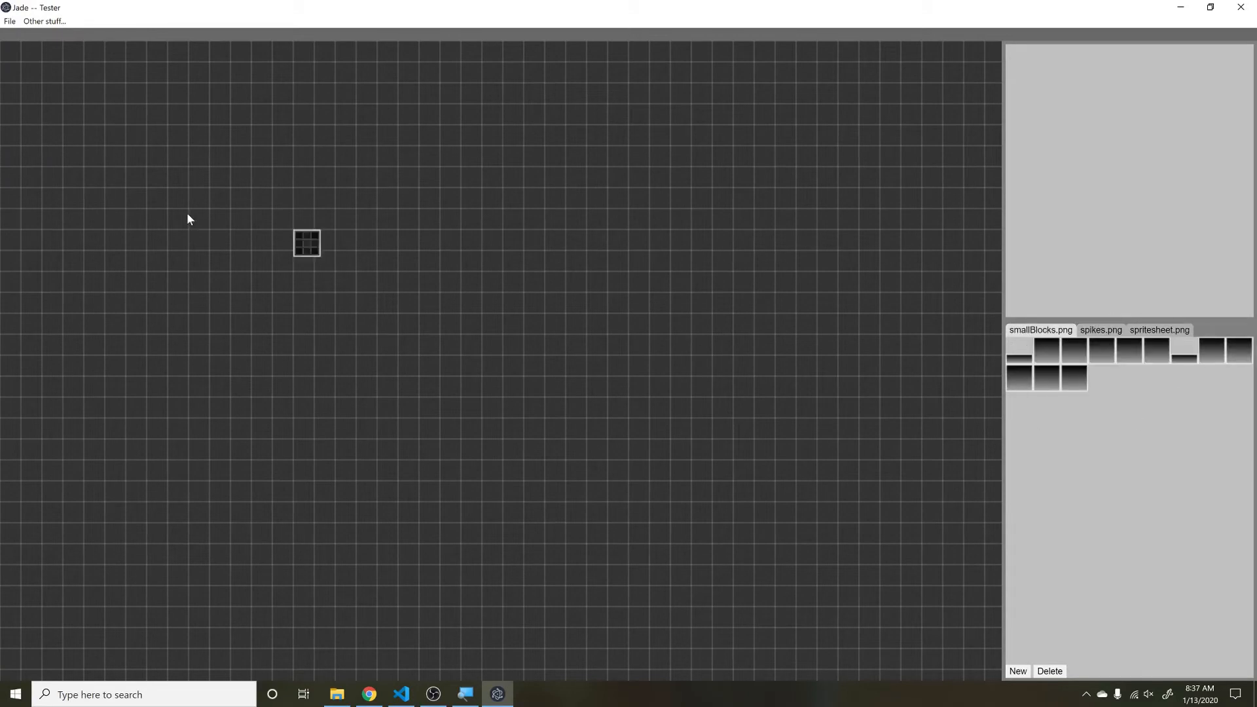
Step: Browse File Explorer to Coding\ElectronApps\Jade and open startup.prj in Notepad
click(6, 20)
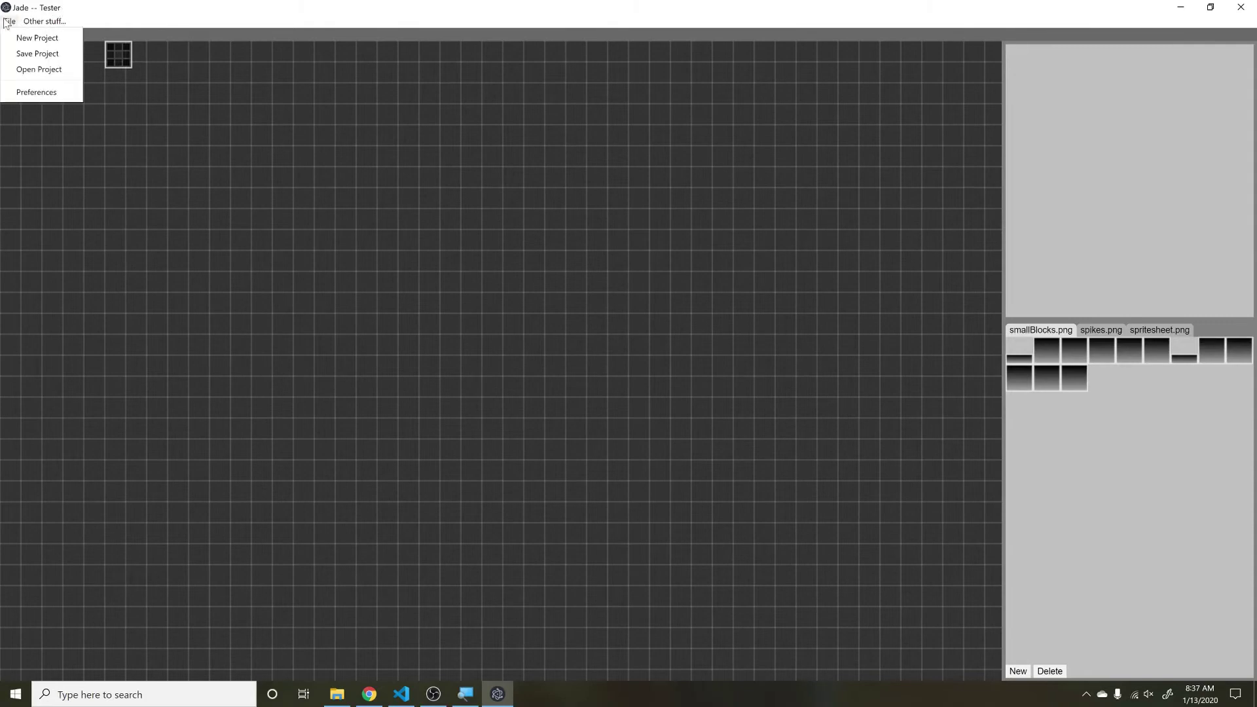
click(533, 220)
click(336, 695)
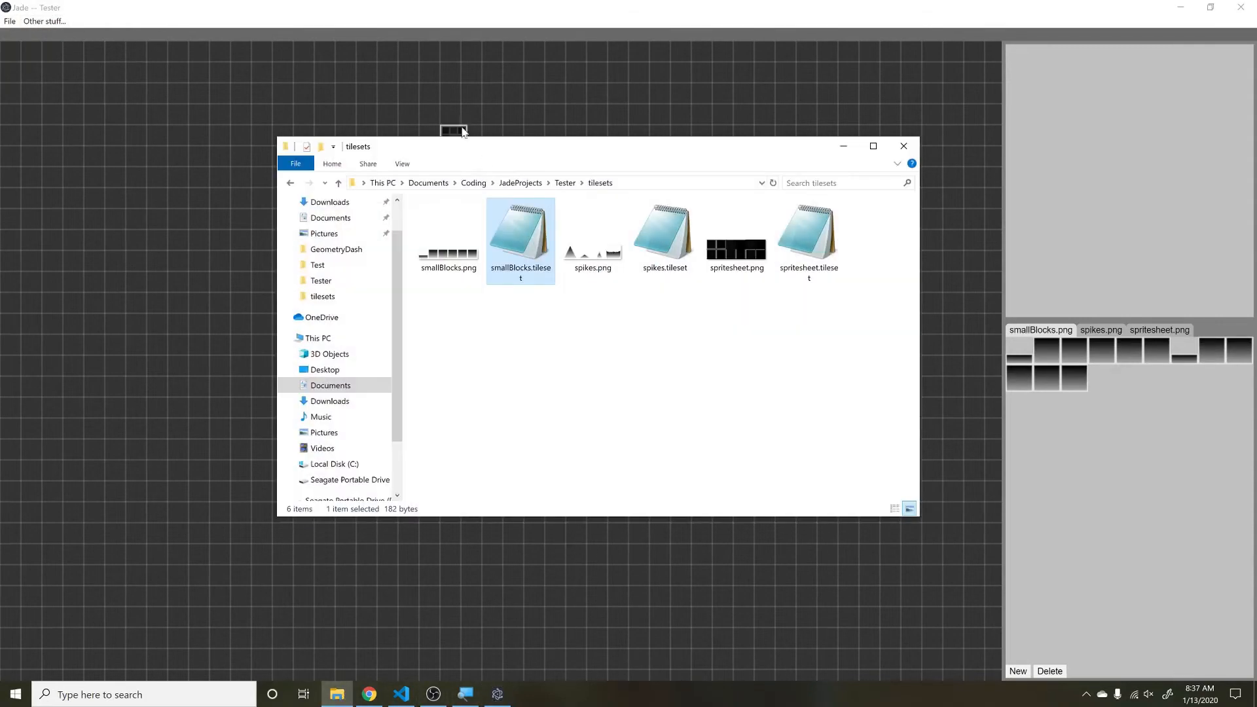
click(521, 183)
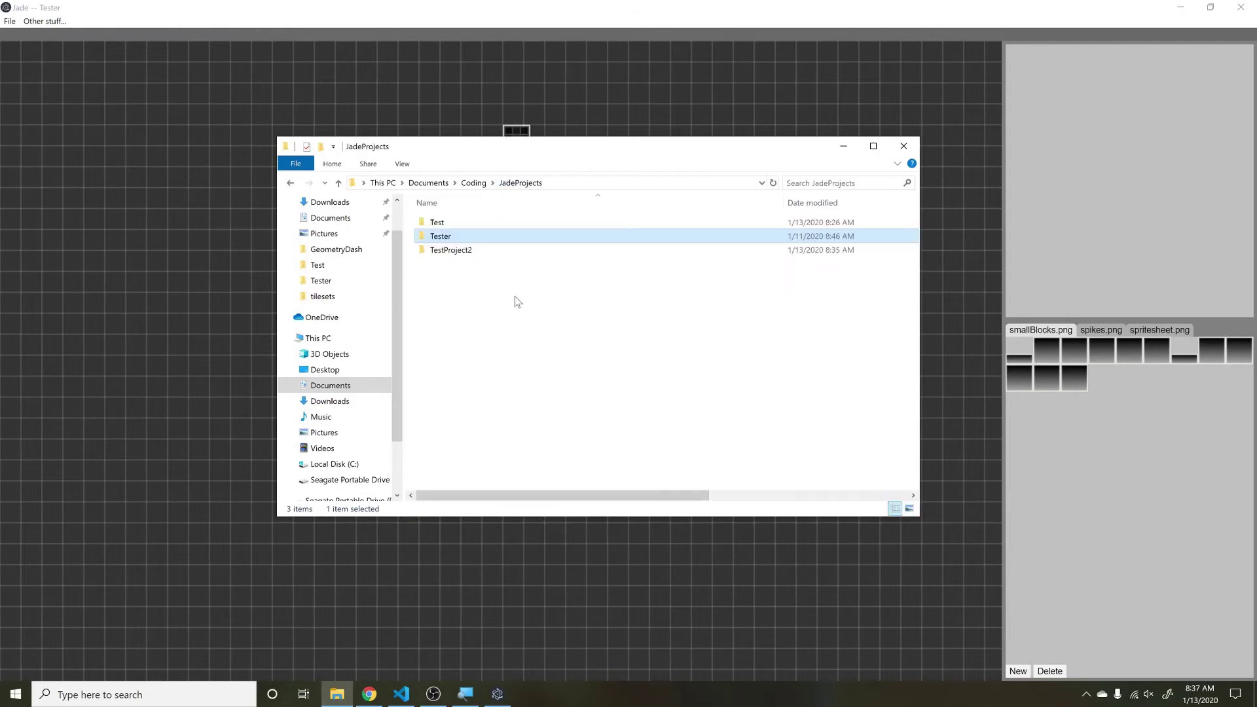
click(473, 183)
double_click(462, 237)
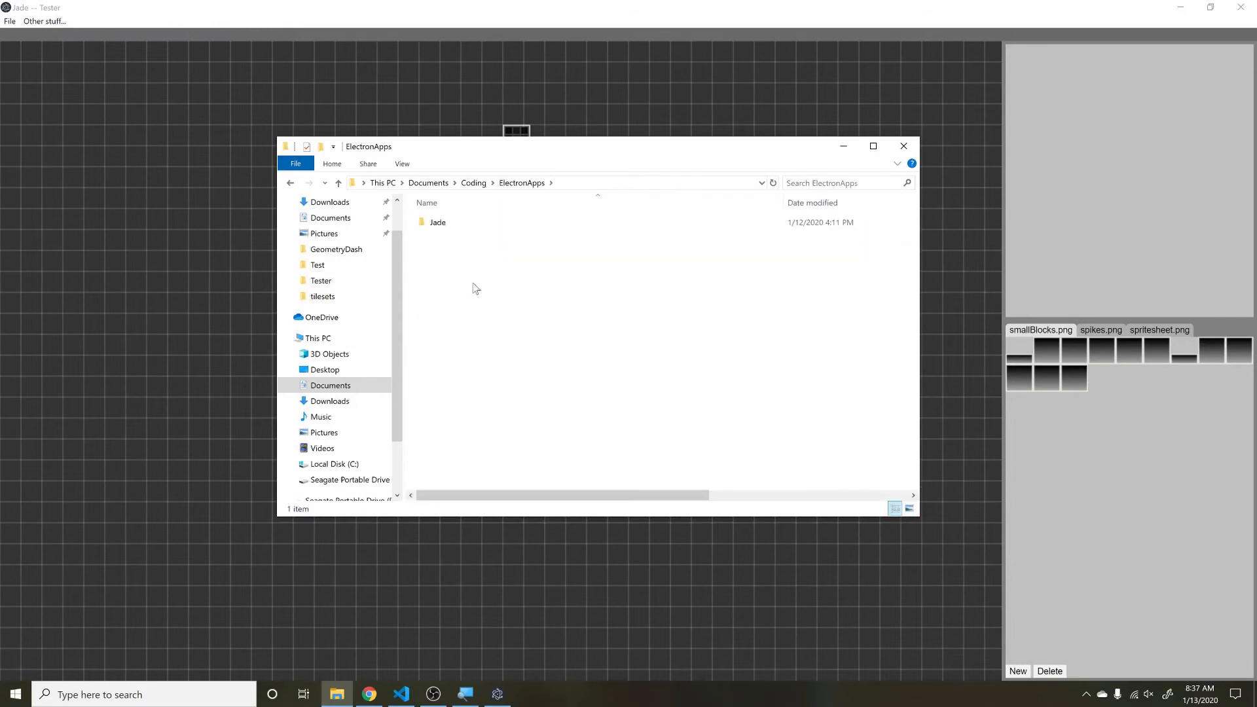
double_click(444, 224)
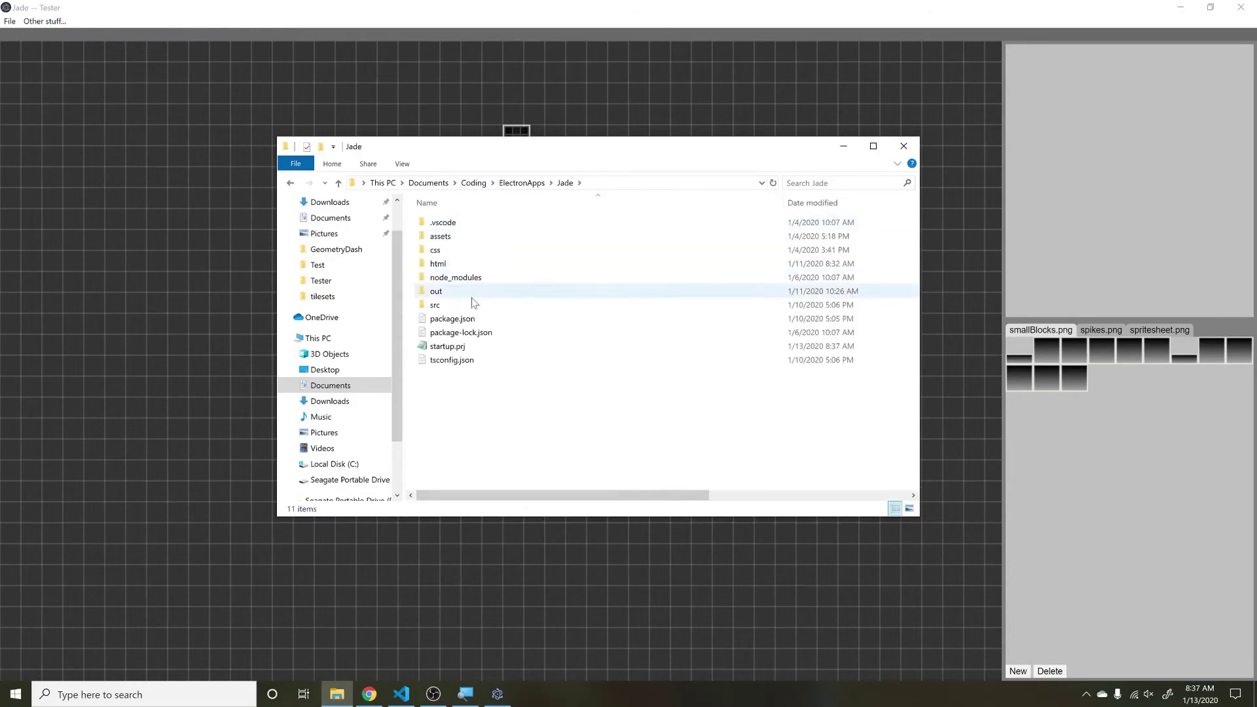
double_click(461, 346)
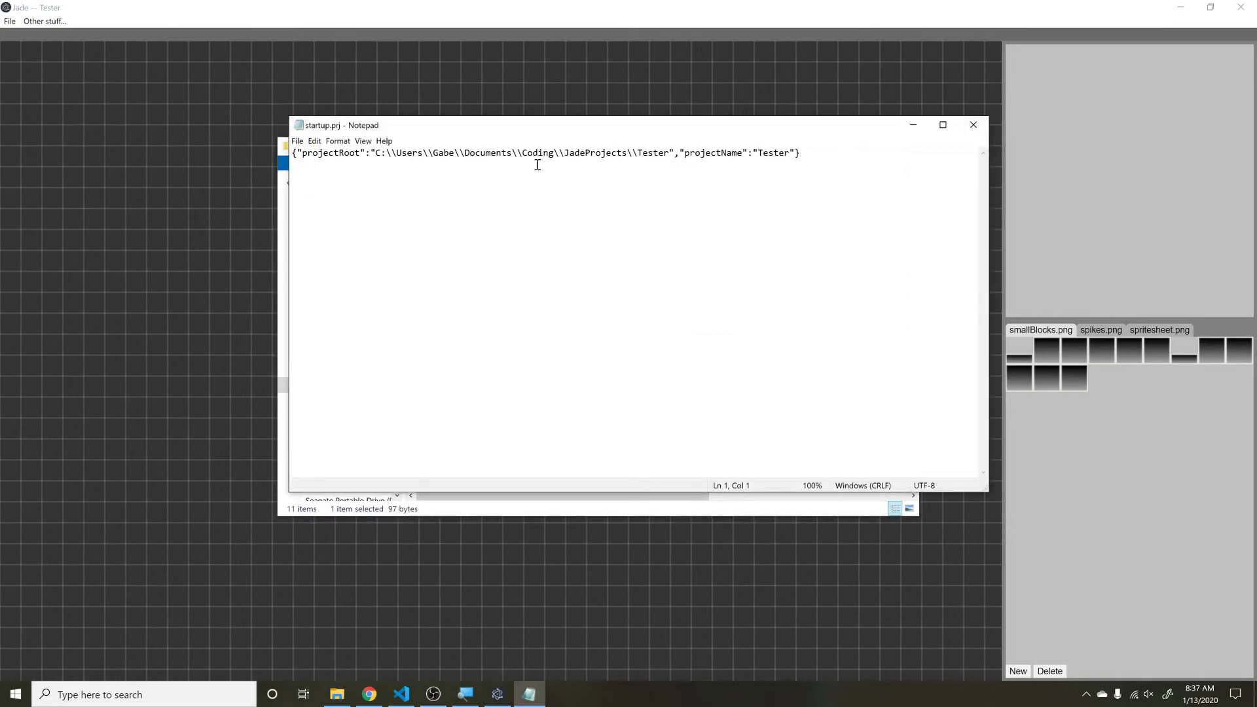
Step: Highlight the Tester root path and name in the JSON, close Notepad and minimize Explorer
drag(296, 149, 792, 154)
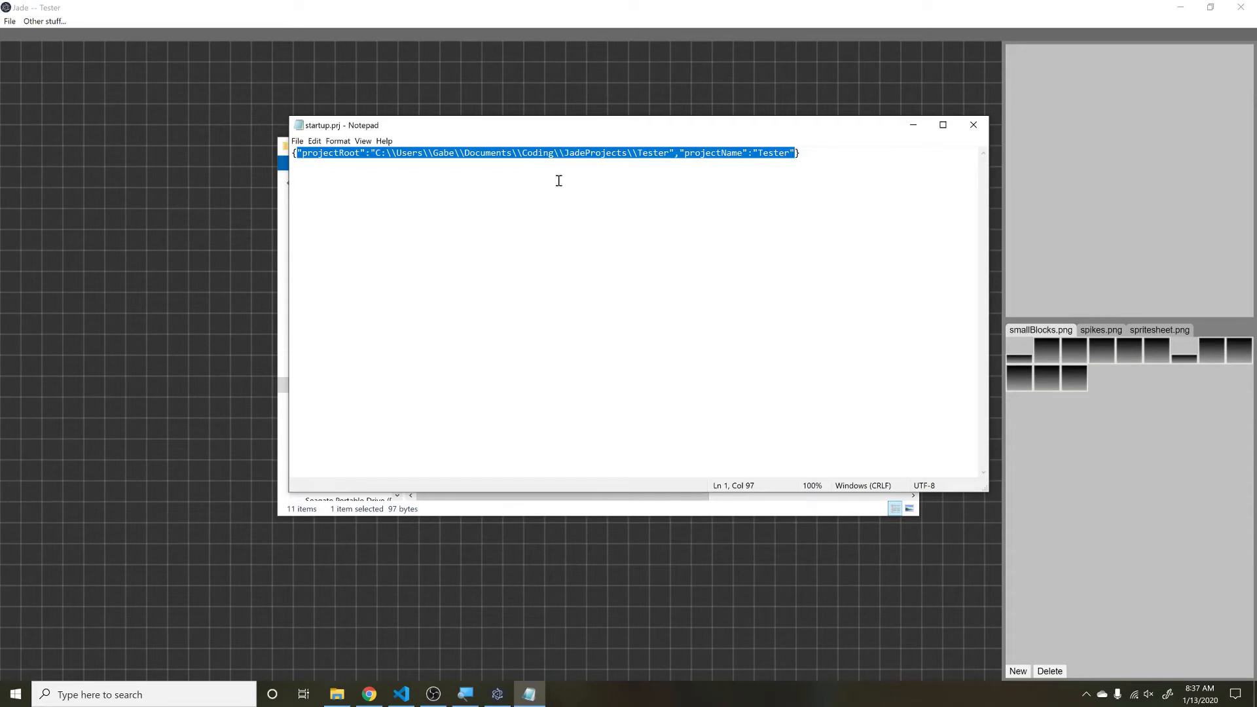
click(747, 153)
drag(802, 154, 632, 153)
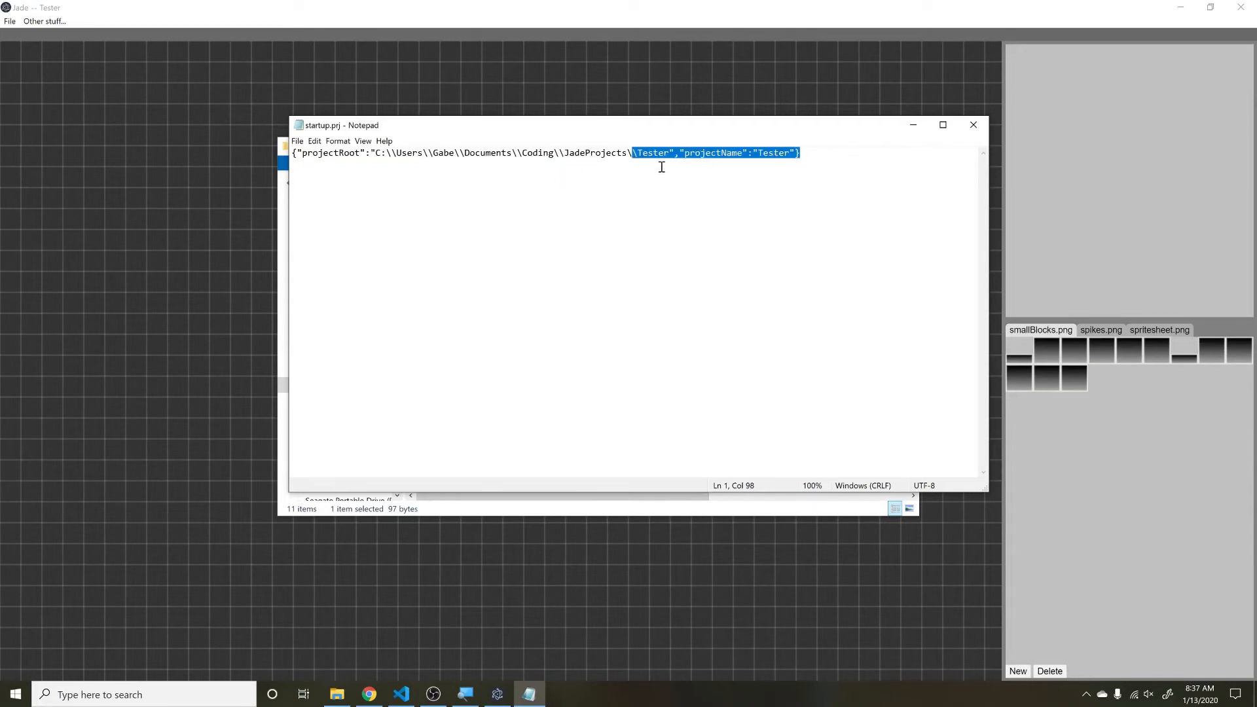
click(684, 154)
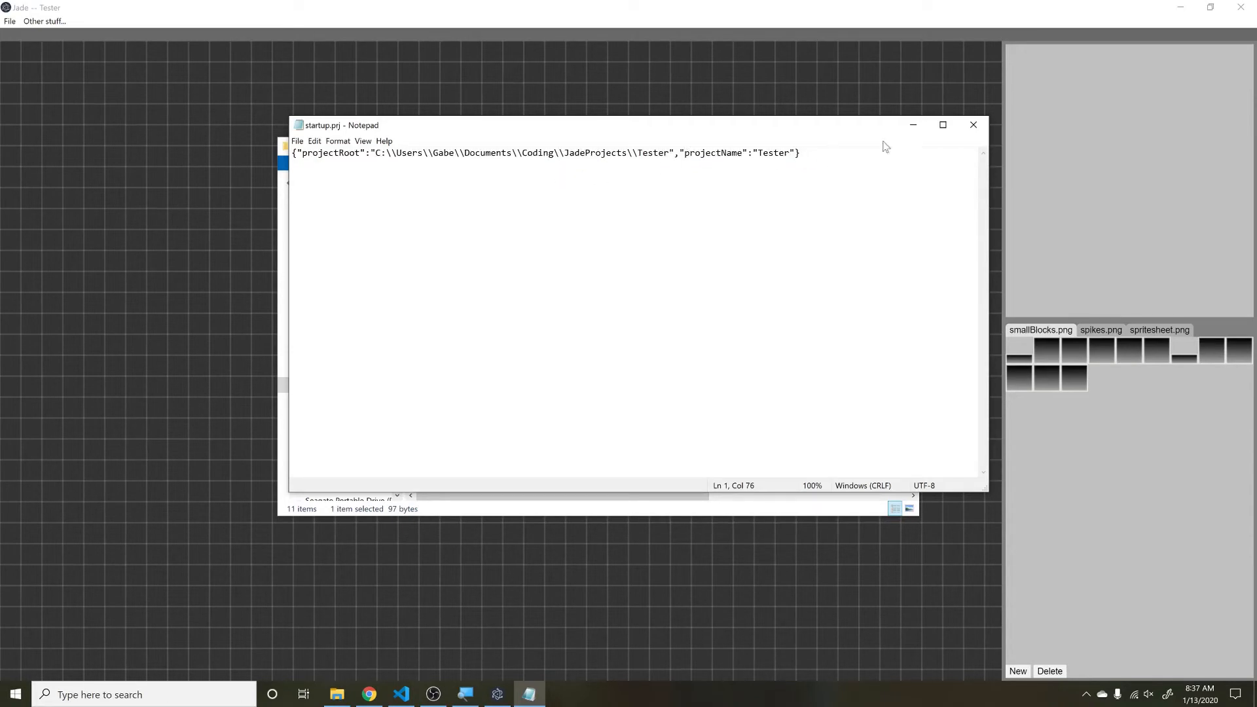
click(972, 127)
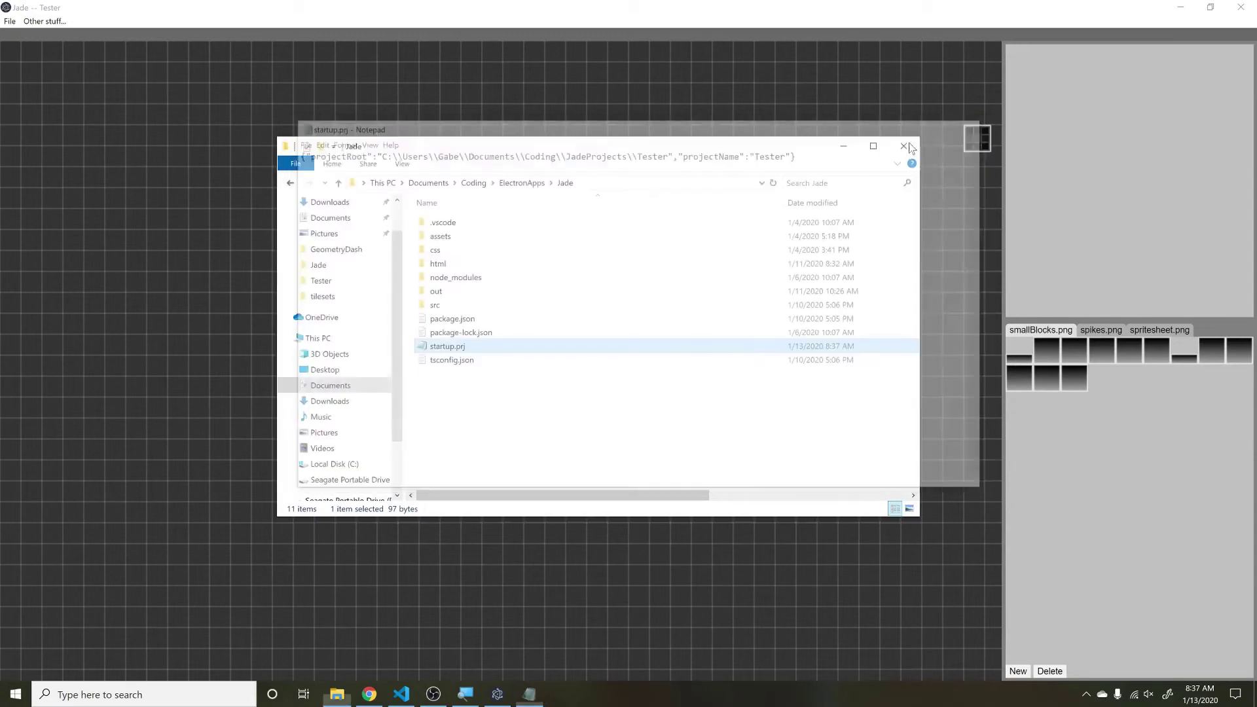
click(852, 148)
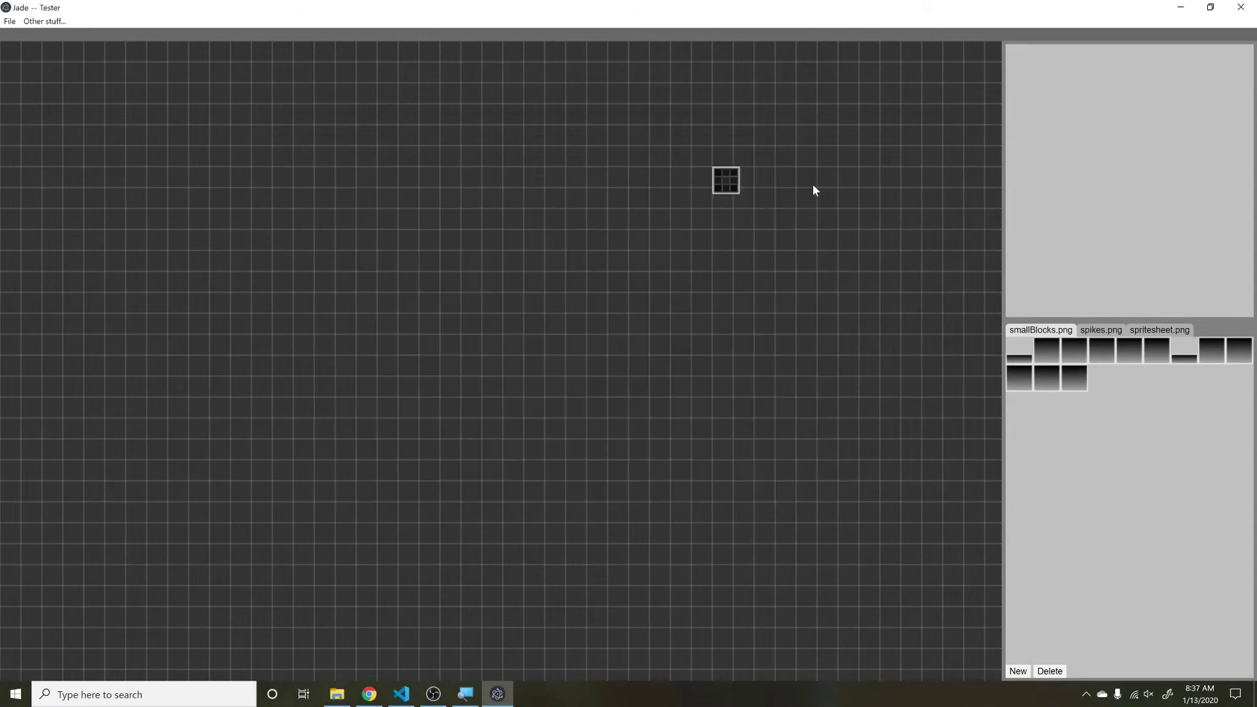
Step: Restore Explorer and browse from Coding into JadeProjects\Tester\tilesets
click(337, 695)
click(521, 183)
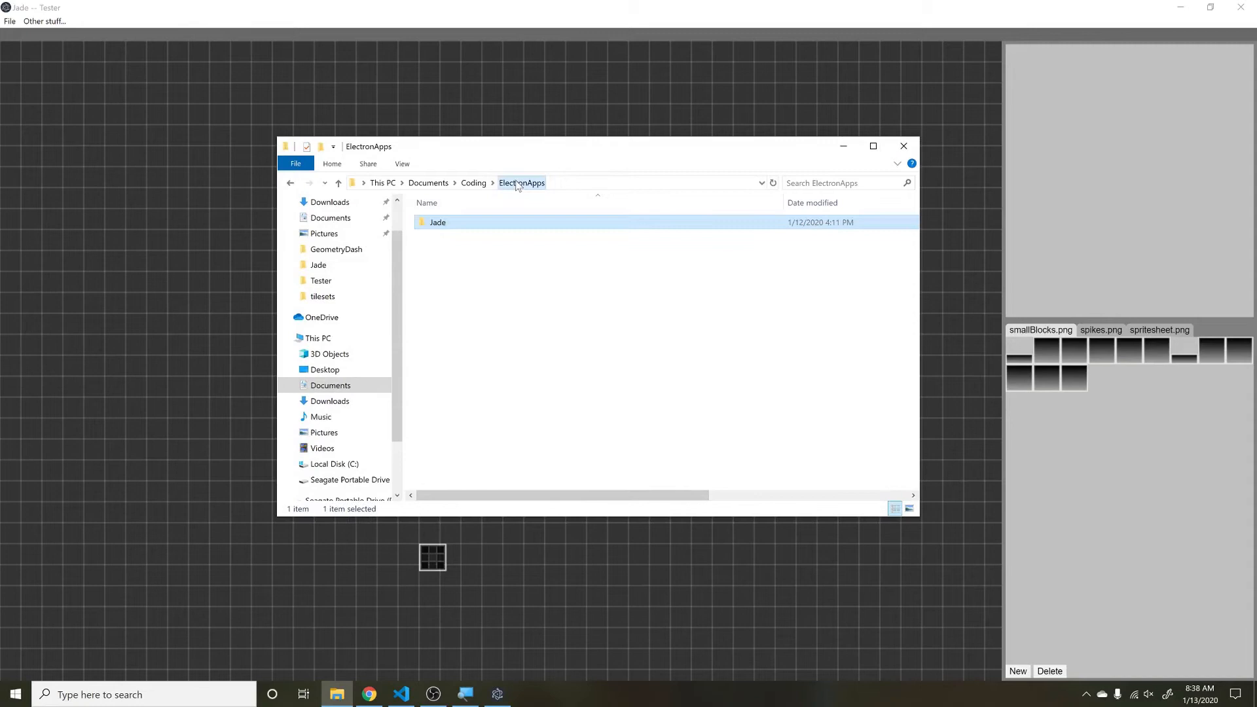
click(473, 183)
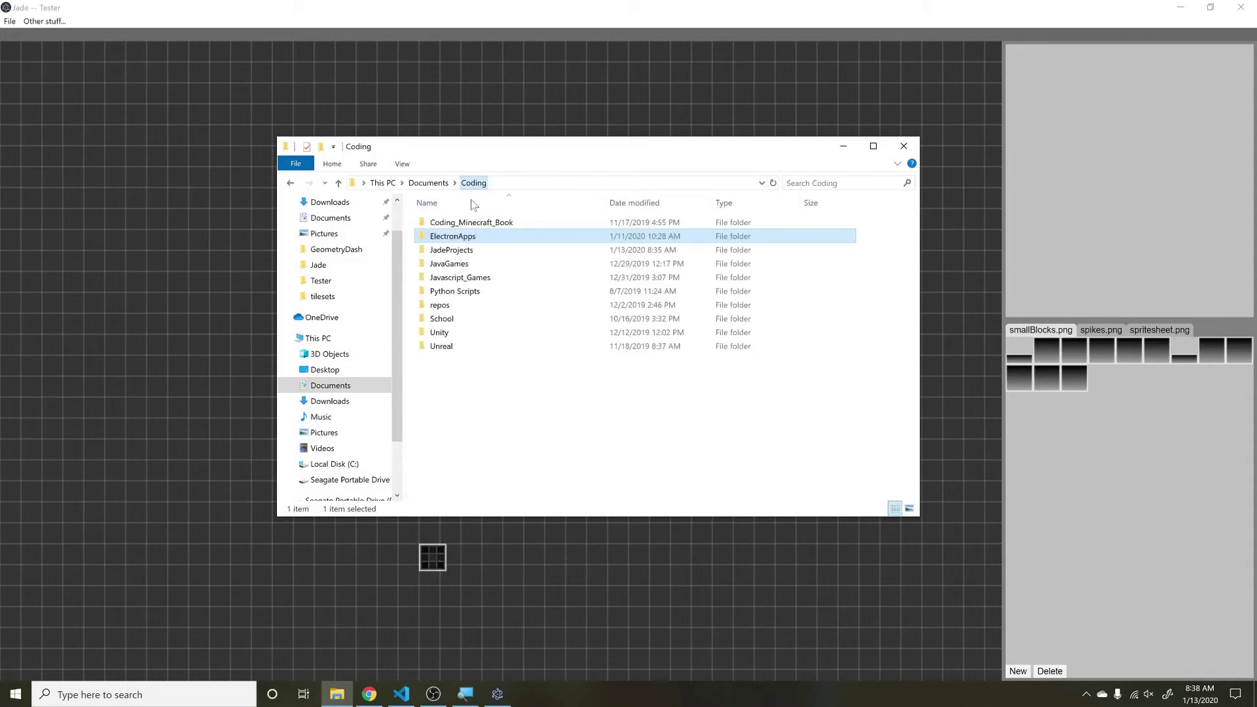
double_click(466, 250)
double_click(471, 238)
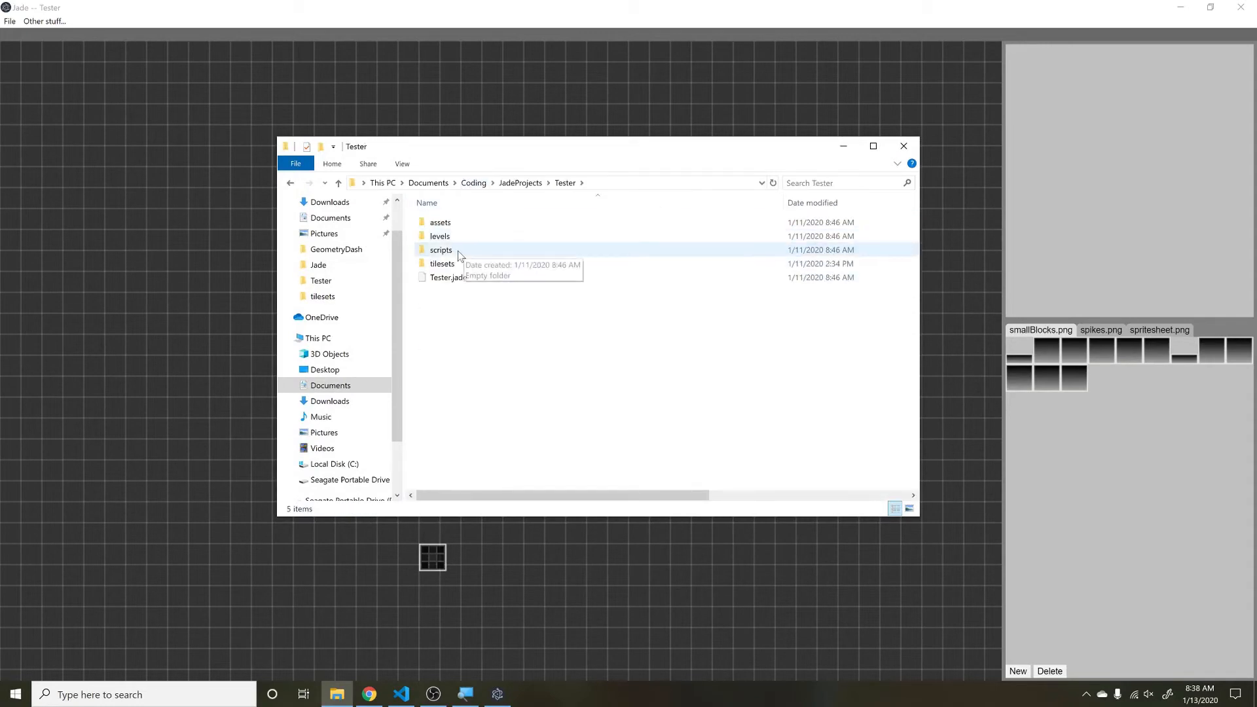
double_click(454, 261)
Step: Select the six tileset files briefly, then close the folder window
drag(428, 293, 789, 342)
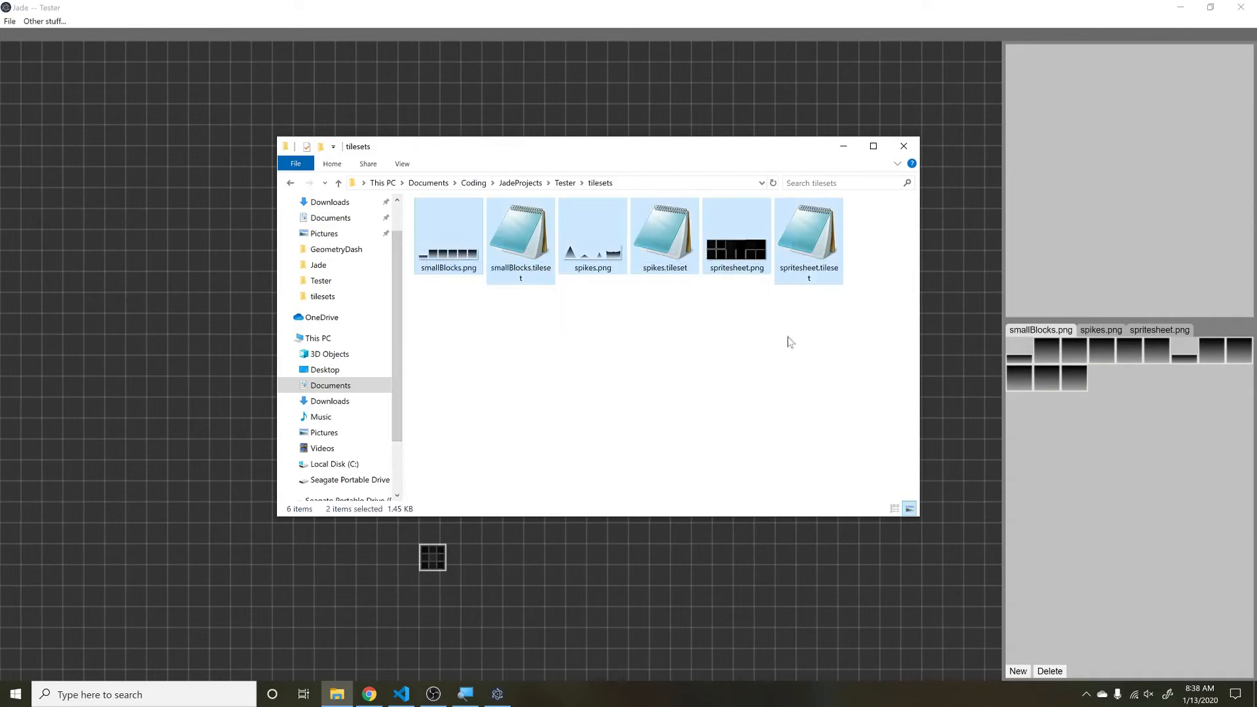
click(743, 332)
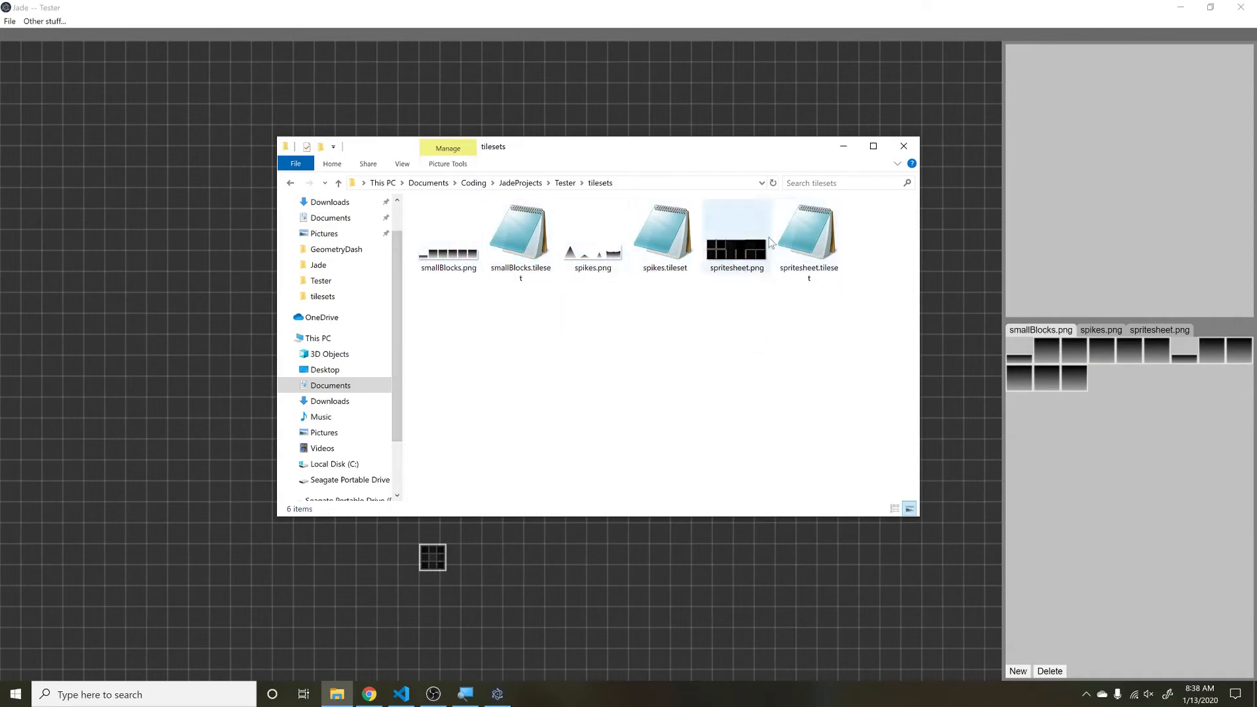
click(905, 148)
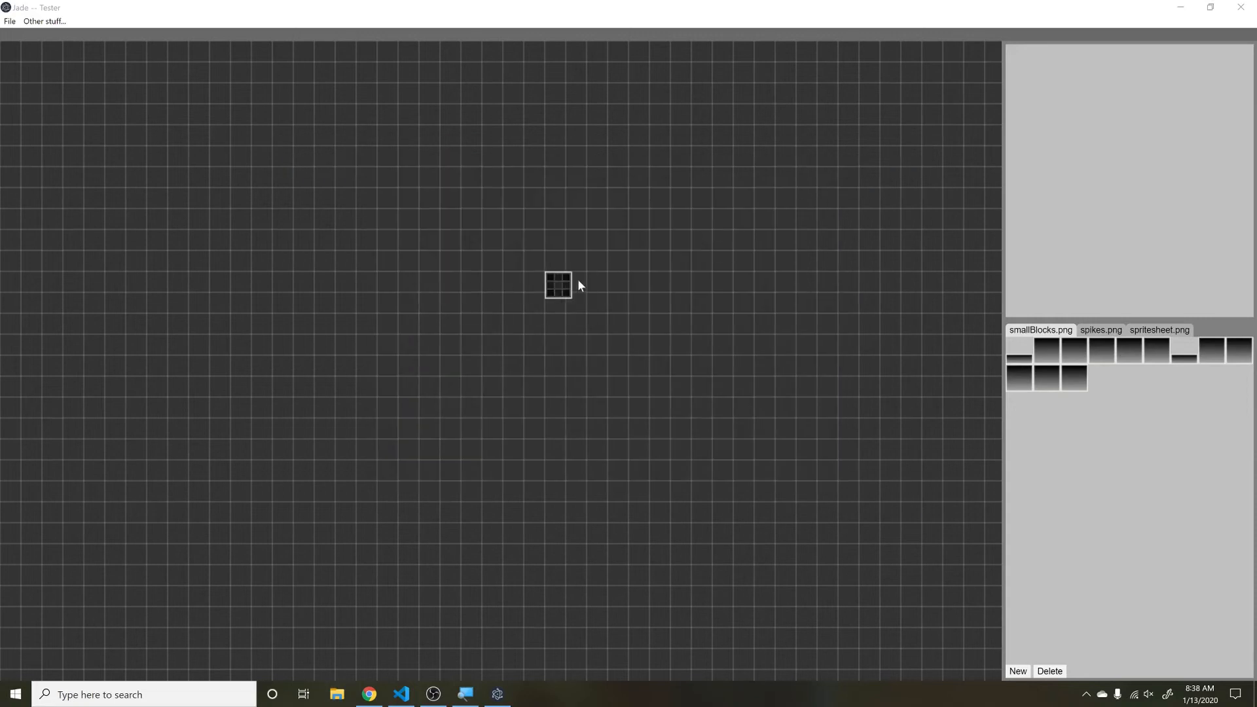
Step: Pan the level view into position and place two smallBlocks tiles on one row, several cells apart
drag(561, 315, 362, 324)
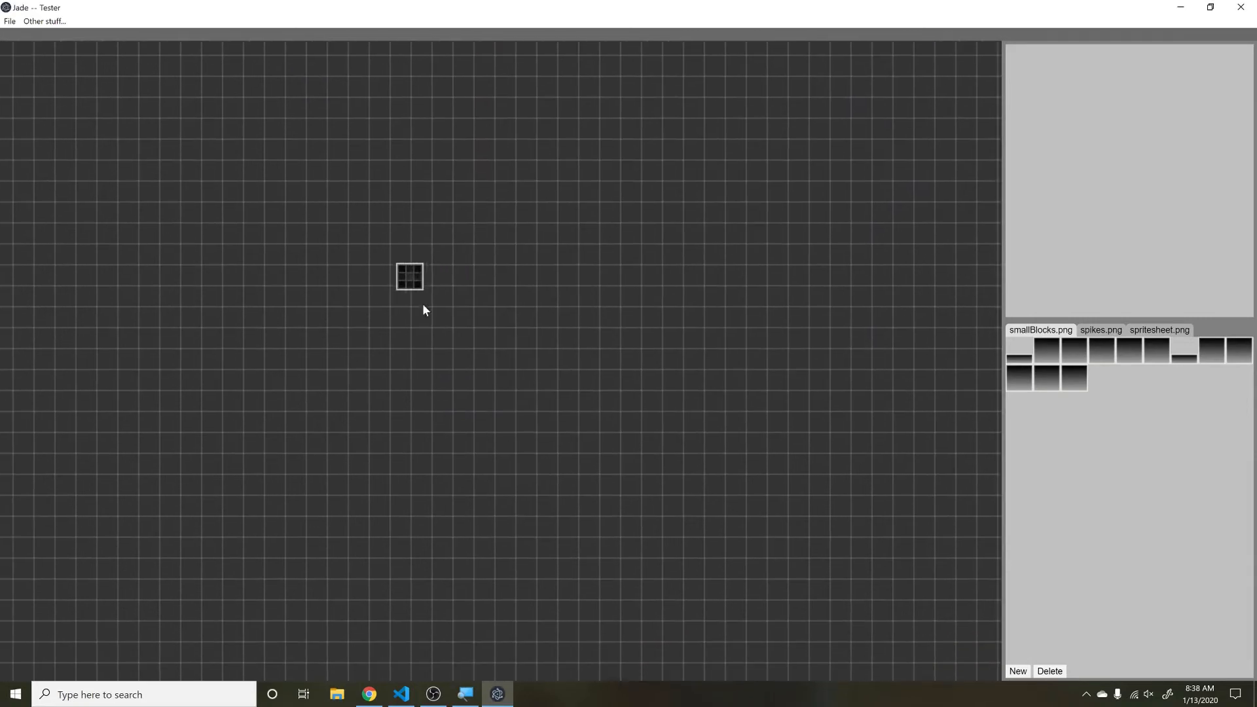
drag(281, 242, 534, 277)
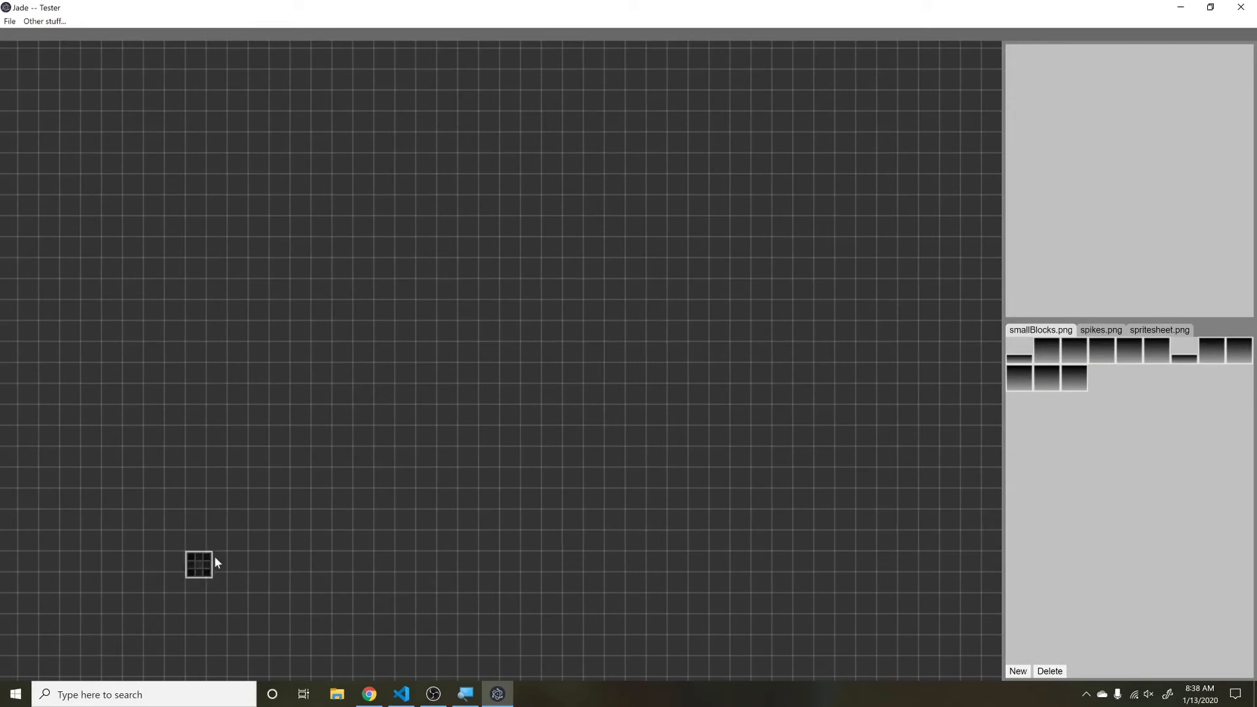
drag(278, 335, 300, 328)
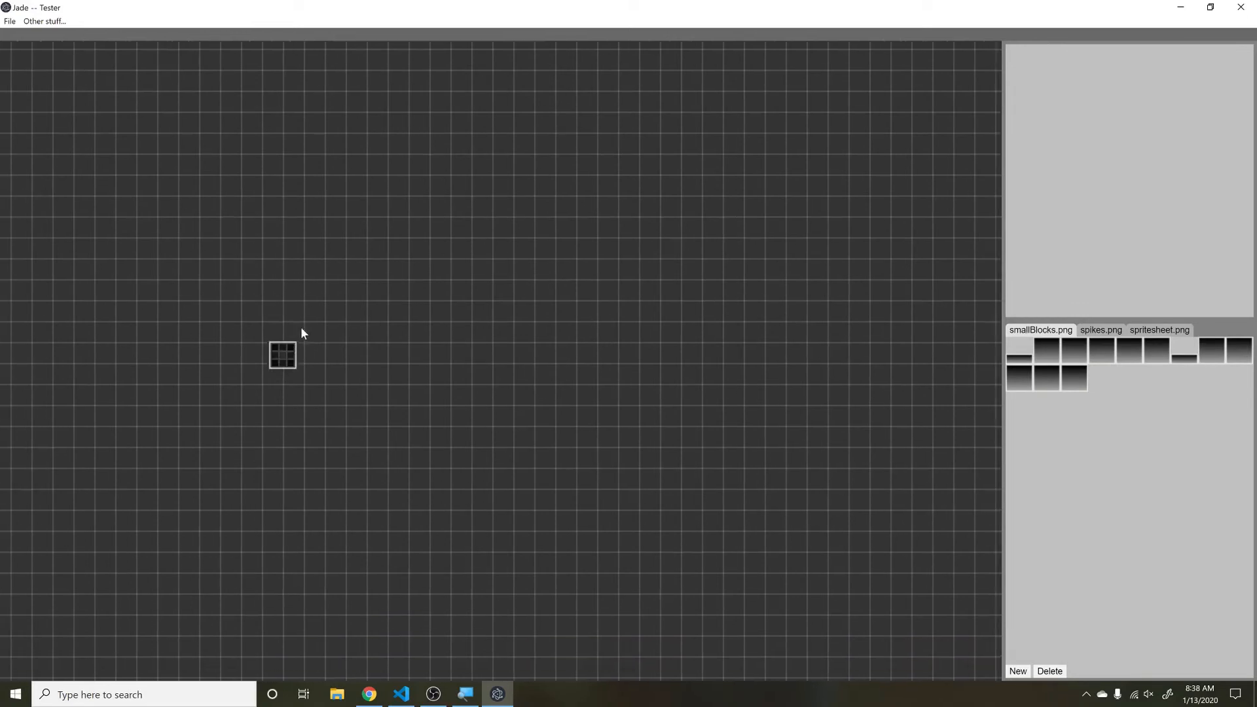
click(349, 214)
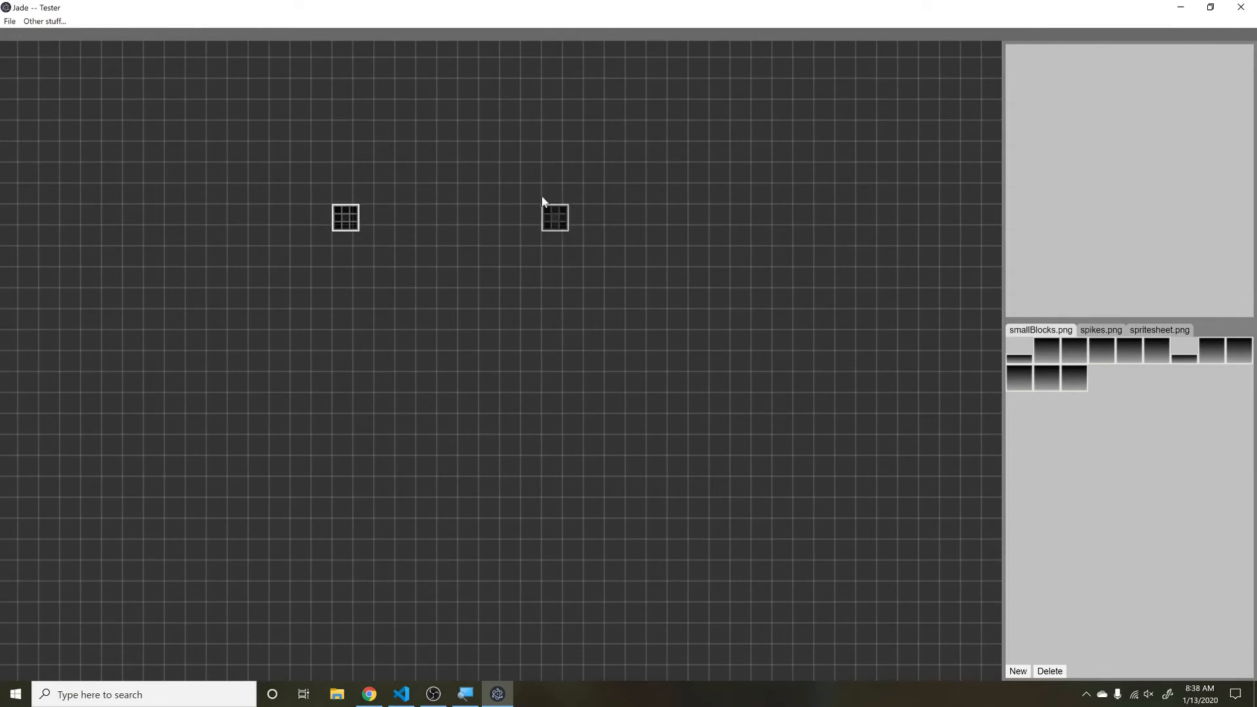
click(551, 202)
Step: Pan around the level grid to look over the placed block tiles
drag(469, 338, 417, 377)
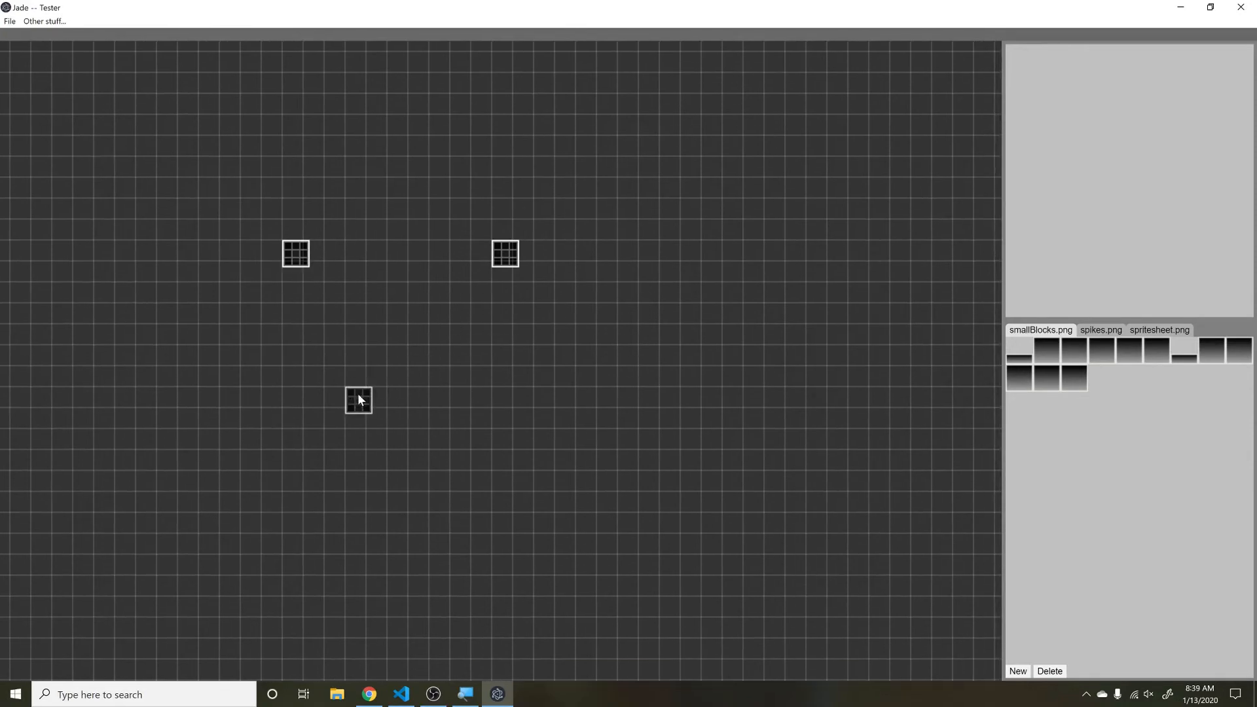
drag(472, 399, 521, 393)
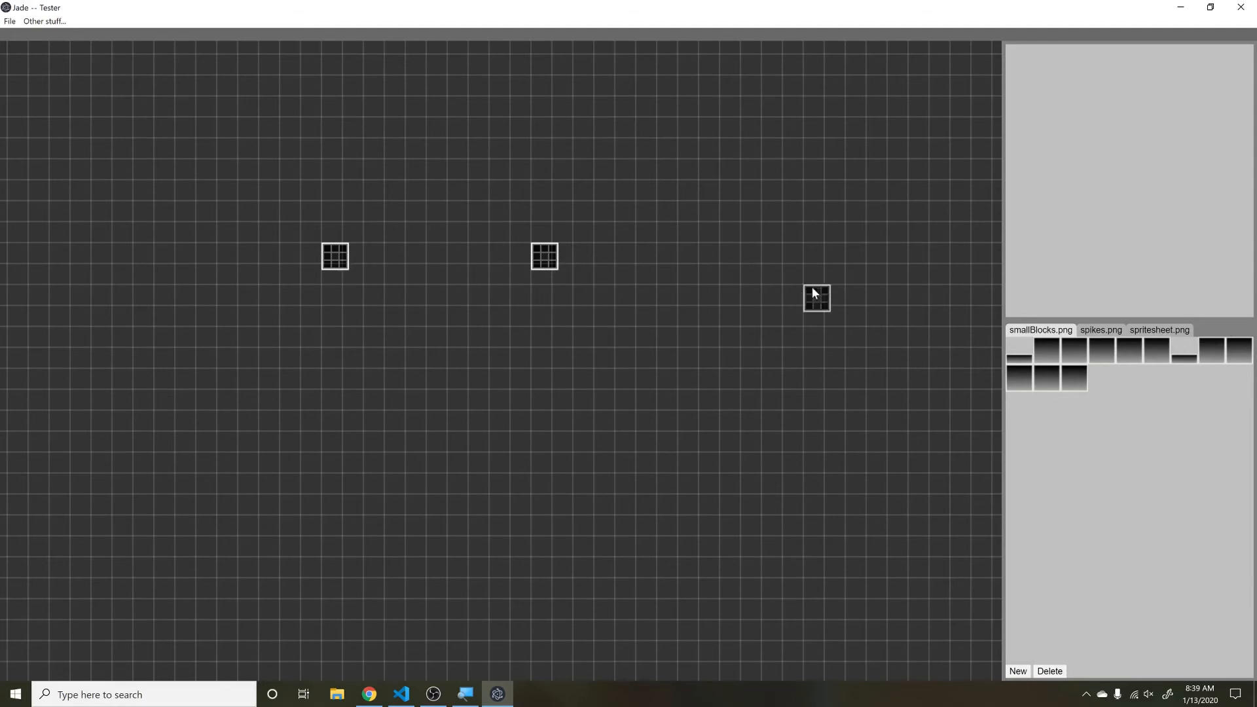
mouse_move(766, 328)
mouse_down()
mouse_move(695, 350)
mouse_move(597, 354)
mouse_up()
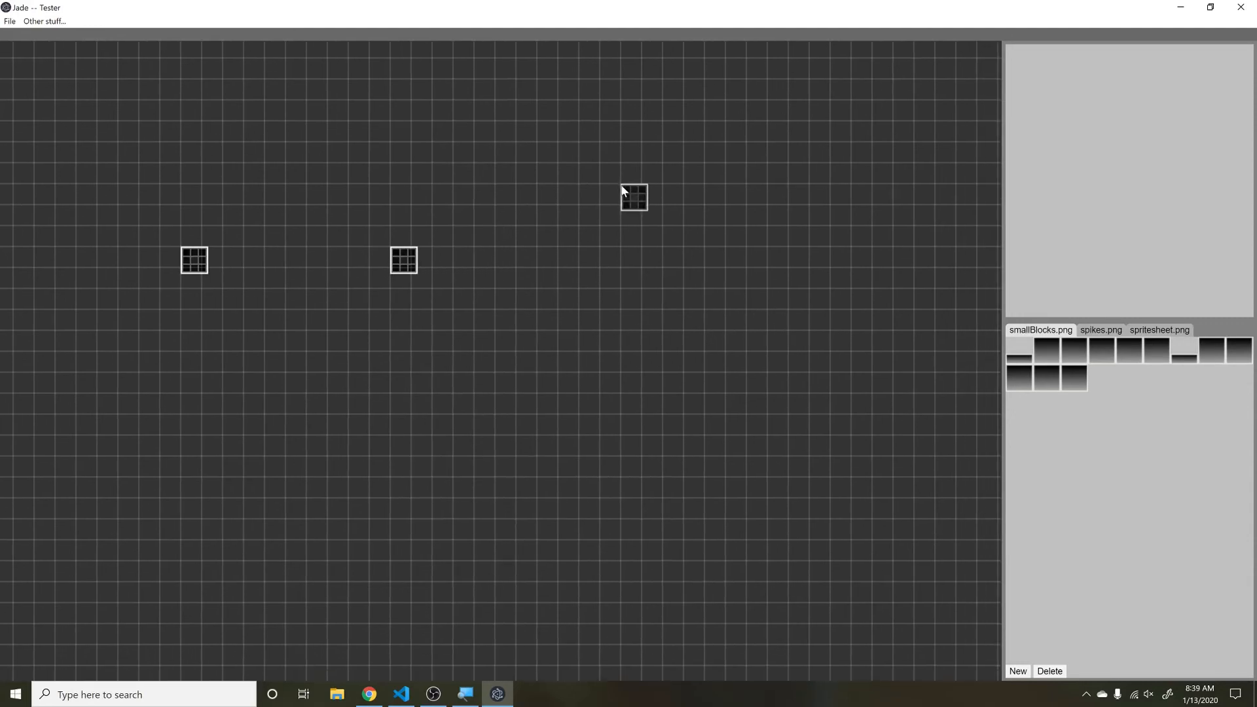
mouse_move(622, 191)
mouse_down()
mouse_move(705, 341)
mouse_move(739, 376)
mouse_up()
drag(637, 254, 524, 343)
mouse_move(418, 225)
mouse_down()
mouse_move(452, 396)
mouse_move(552, 168)
mouse_up()
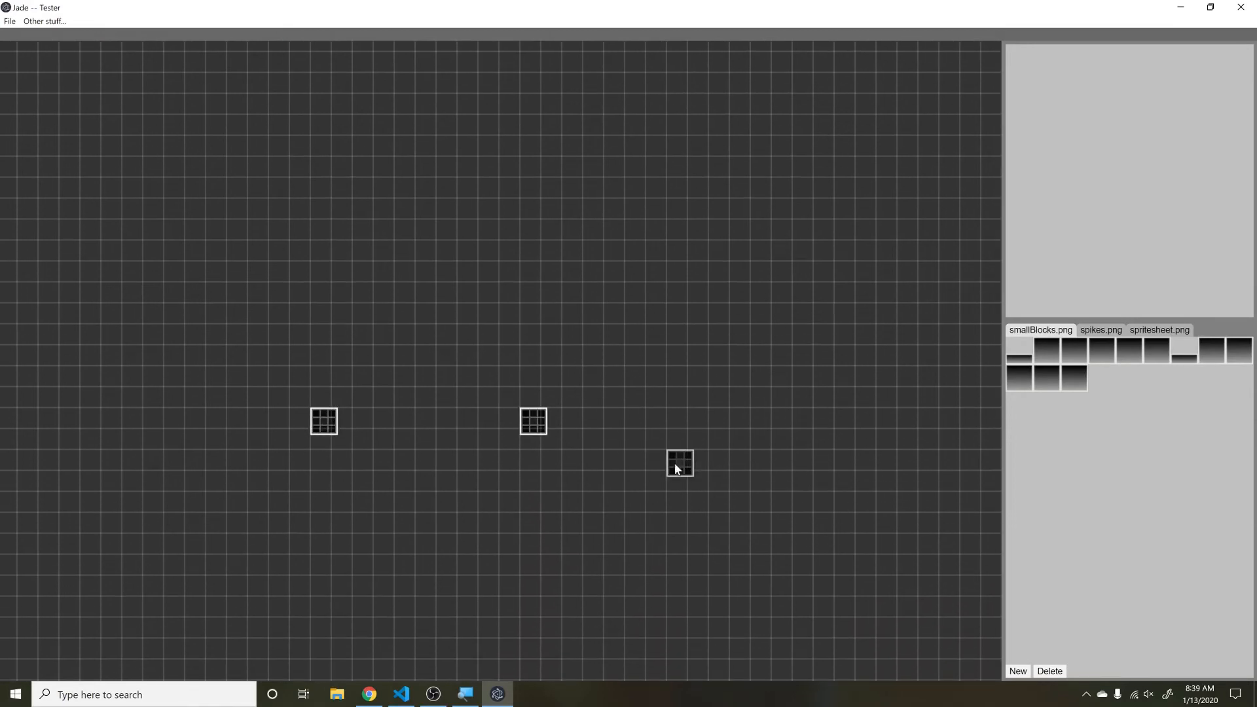
drag(679, 459, 674, 360)
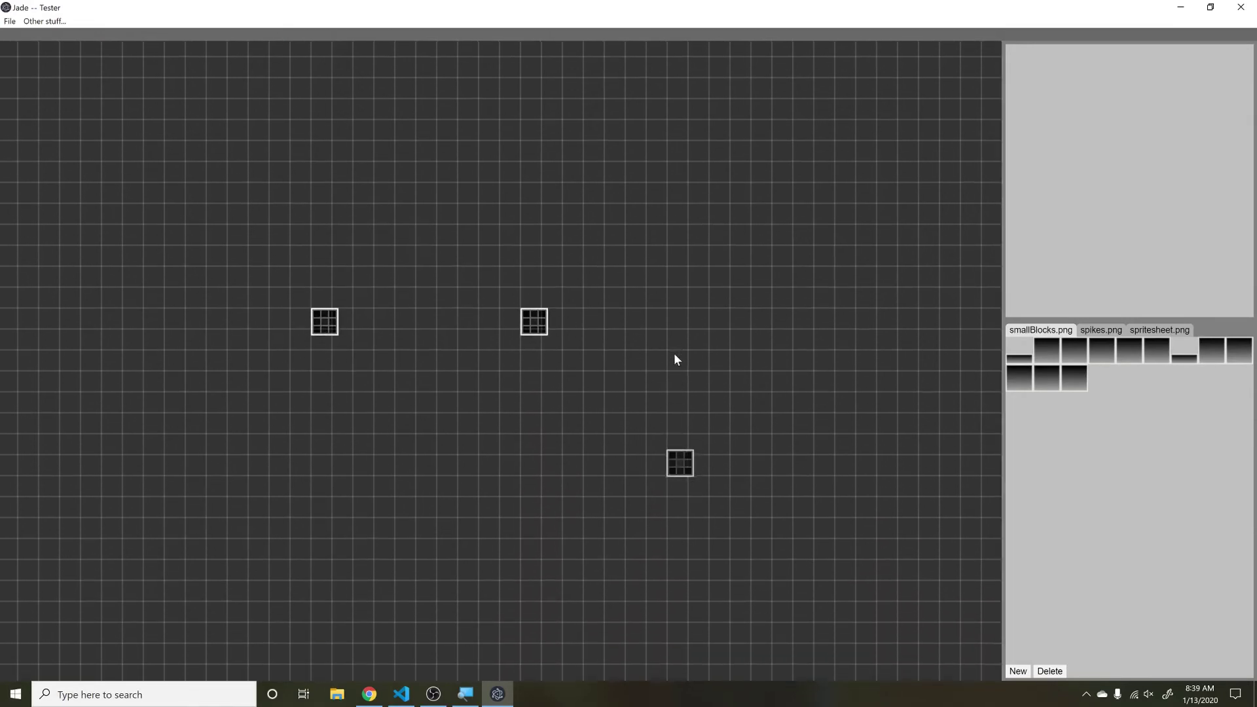
Step: Switch to VS Code and bring up index.ts from the Explorer sidebar
click(401, 695)
scroll(691, 278, up, 7)
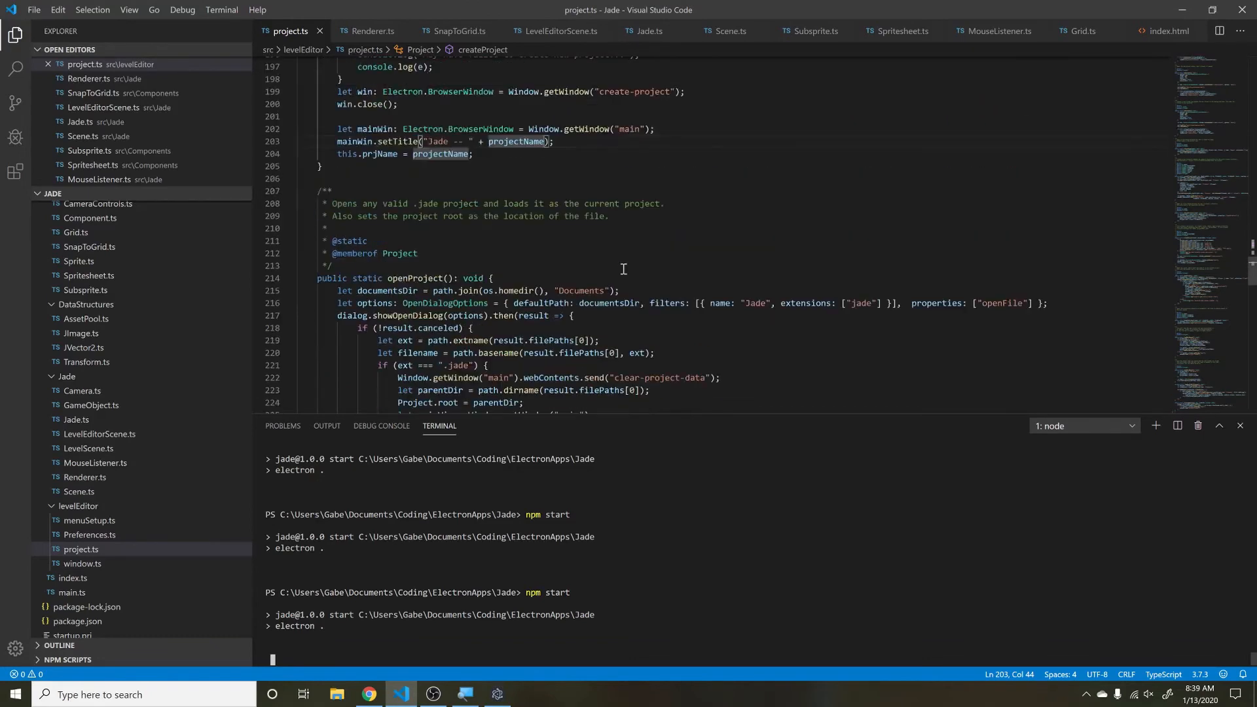
scroll(621, 278, up, 3)
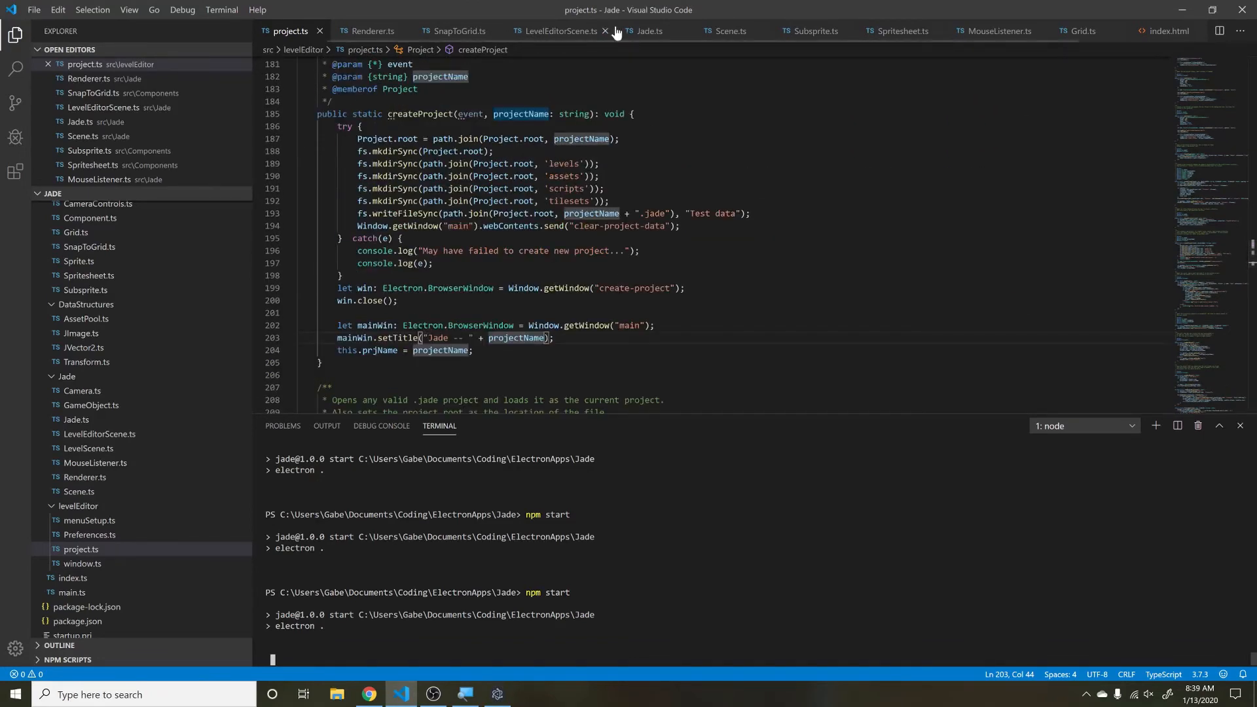
scroll(786, 39, down, 2)
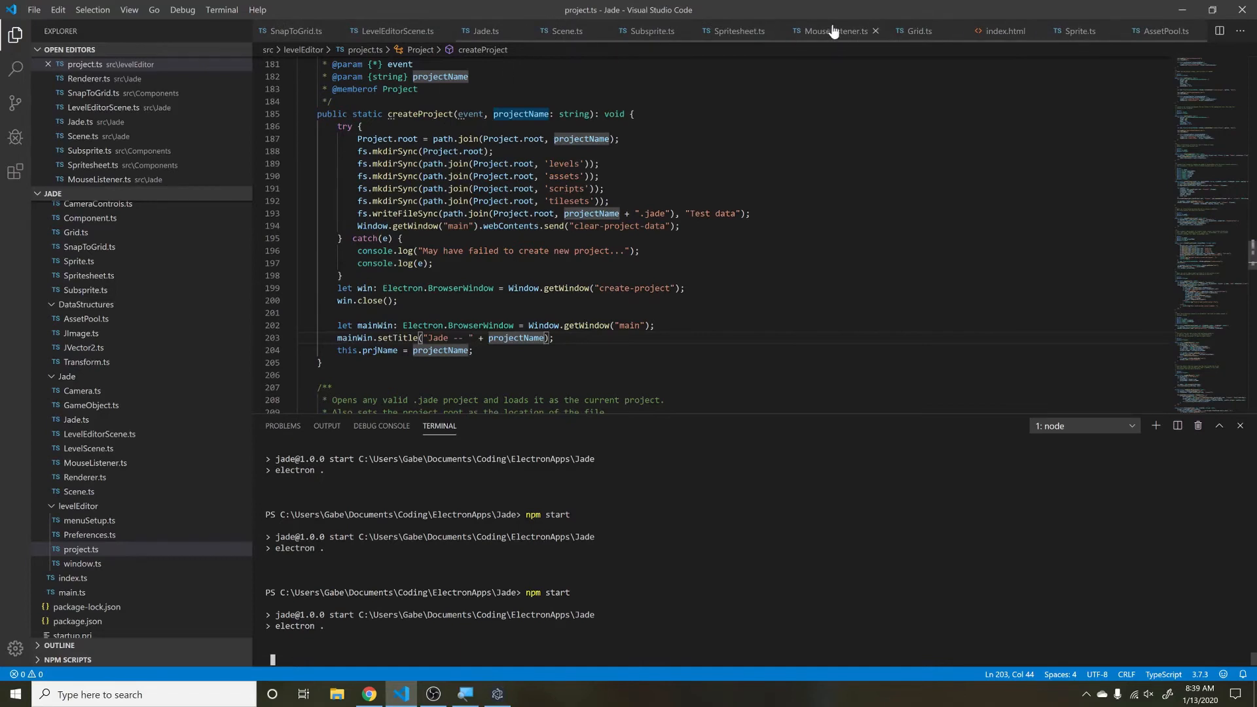
scroll(830, 32, up, 2)
scroll(611, 38, up, 1)
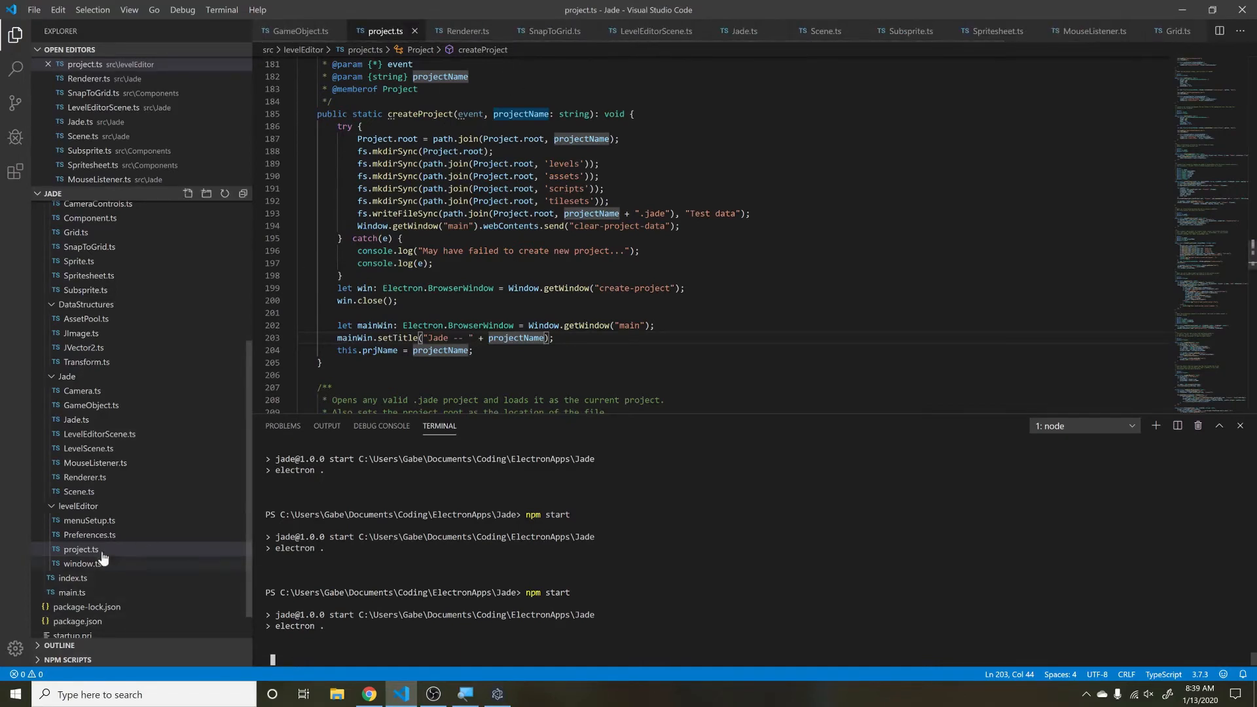
click(88, 580)
scroll(413, 118, up, 2)
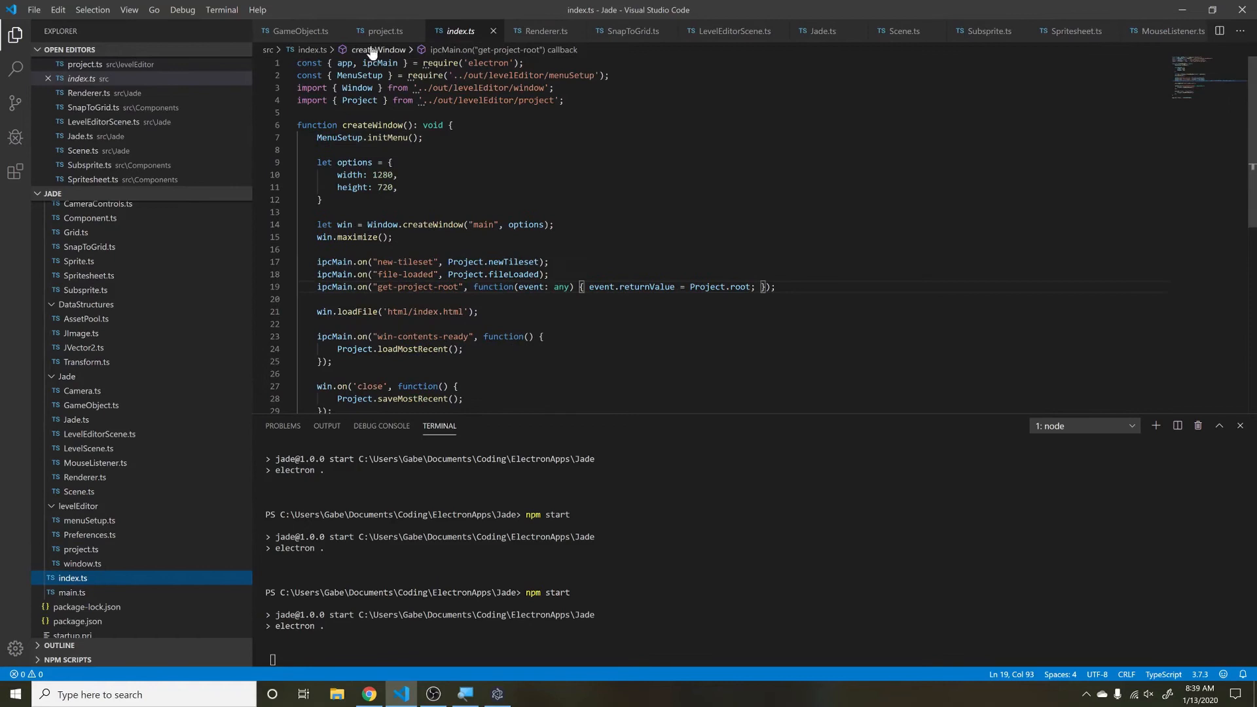
Step: Highlight the MenuSetup.initMenu() line, then briefly show the level editor's project menu and hide it again
click(435, 136)
key(shift+Home)
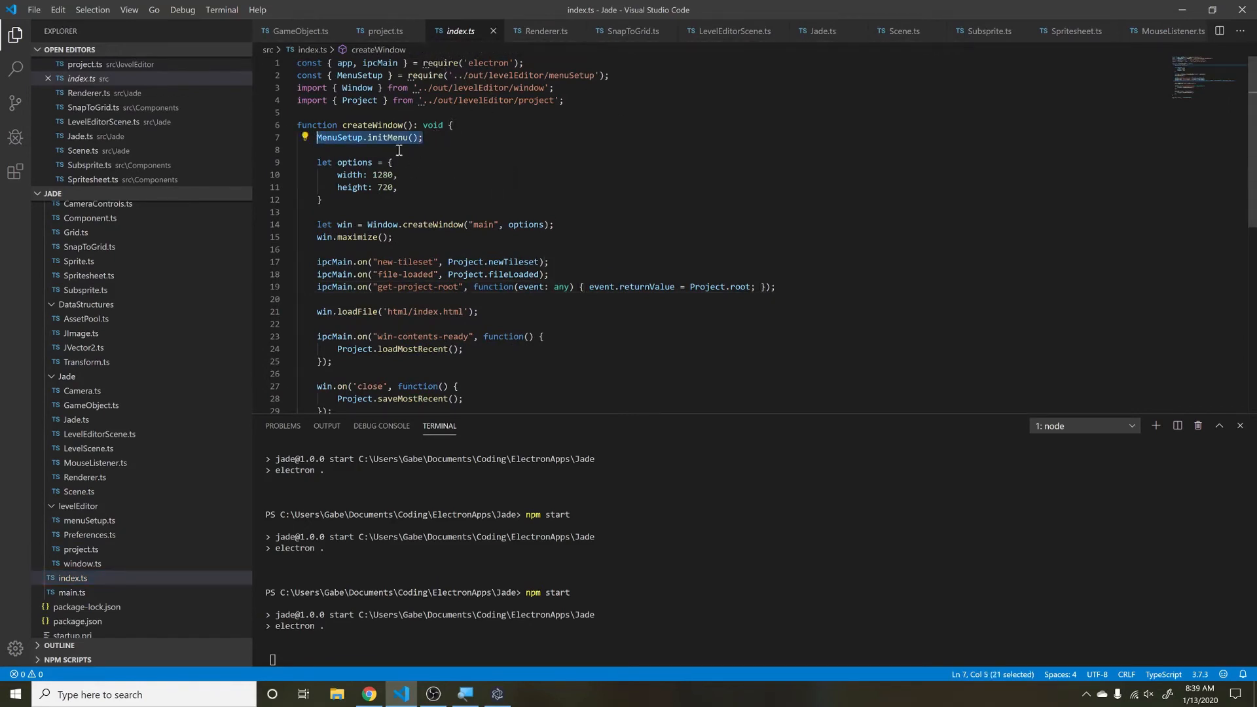
key(End)
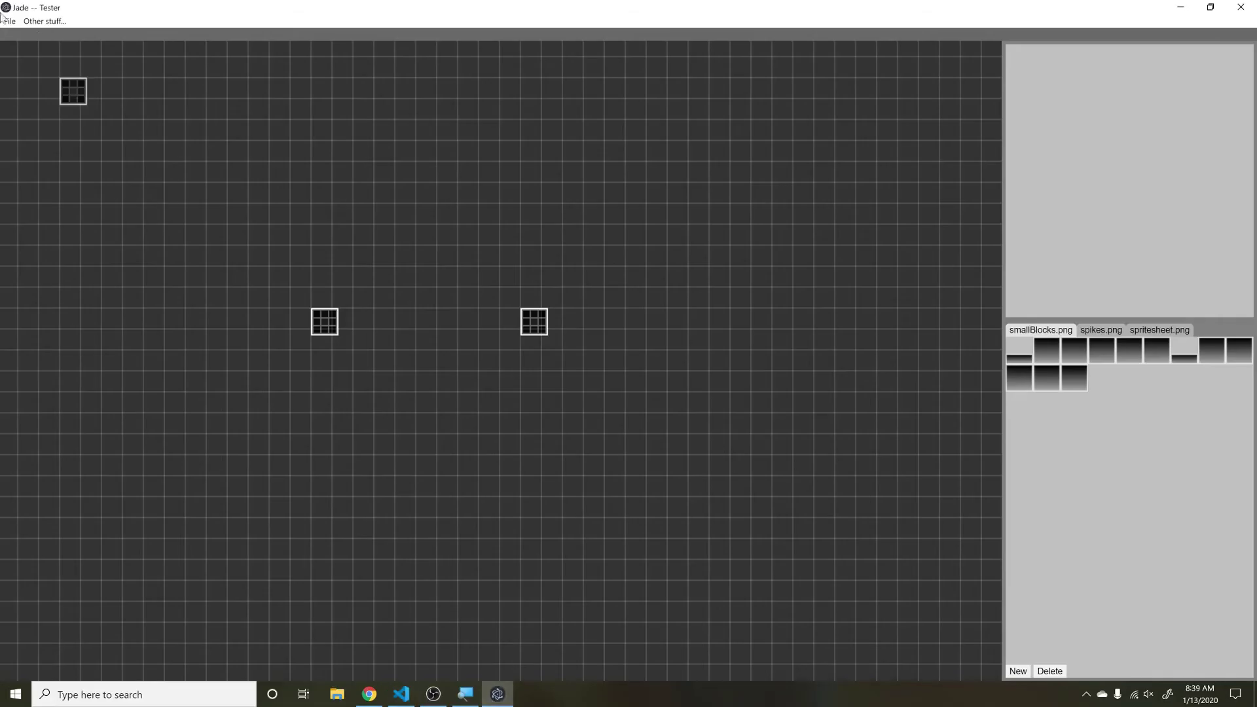
click(9, 23)
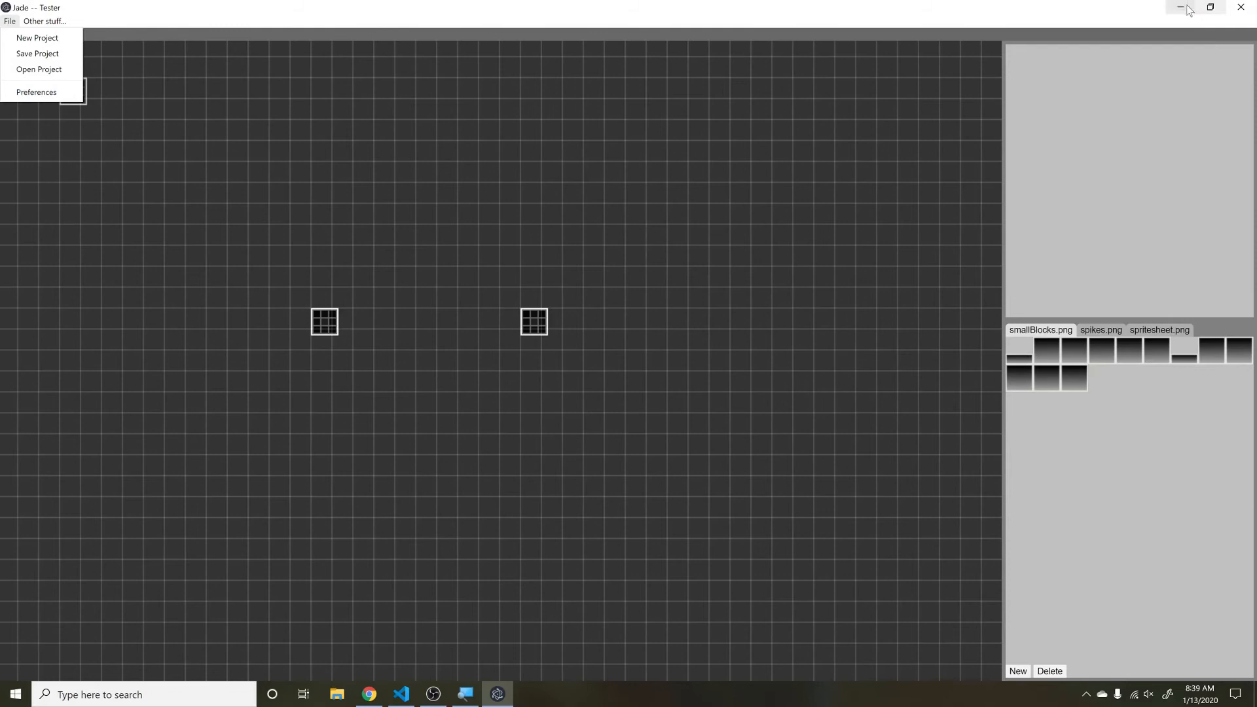
click(1130, 10)
click(1187, 8)
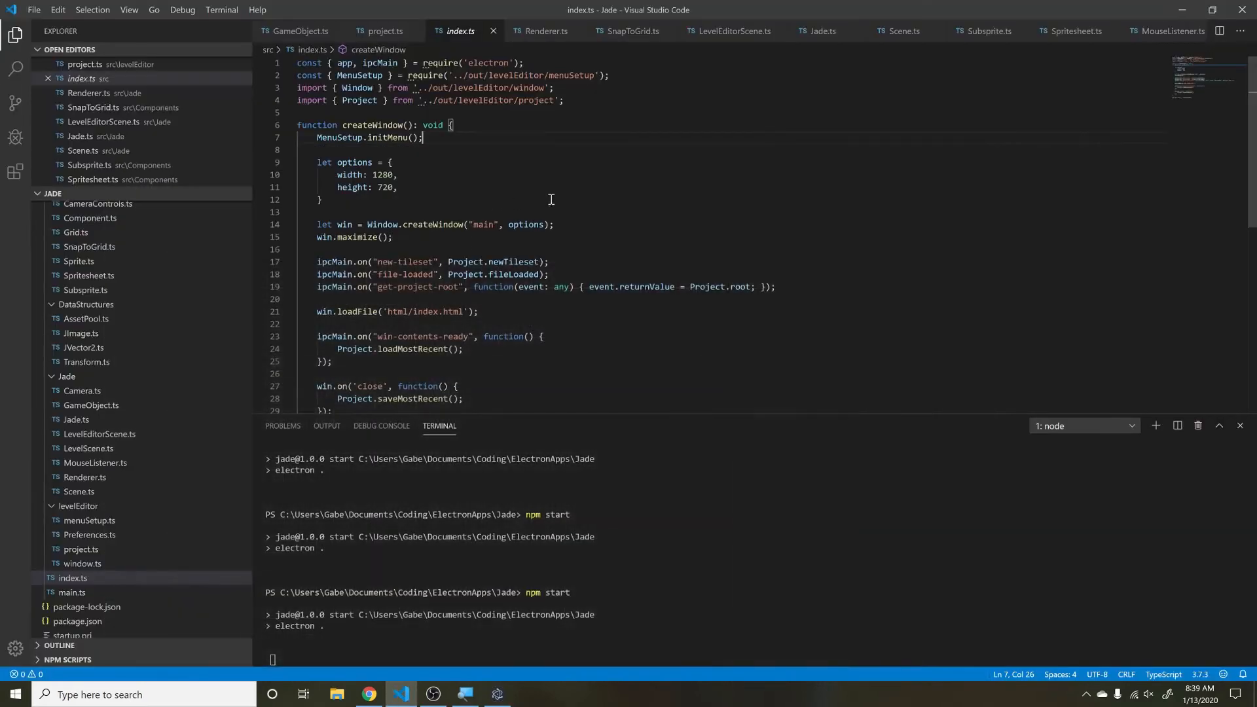
Step: Pick out the 720 window height, createWindow, maximize and the new-tileset ipcMain listener, then bring Jade forward
double_click(386, 186)
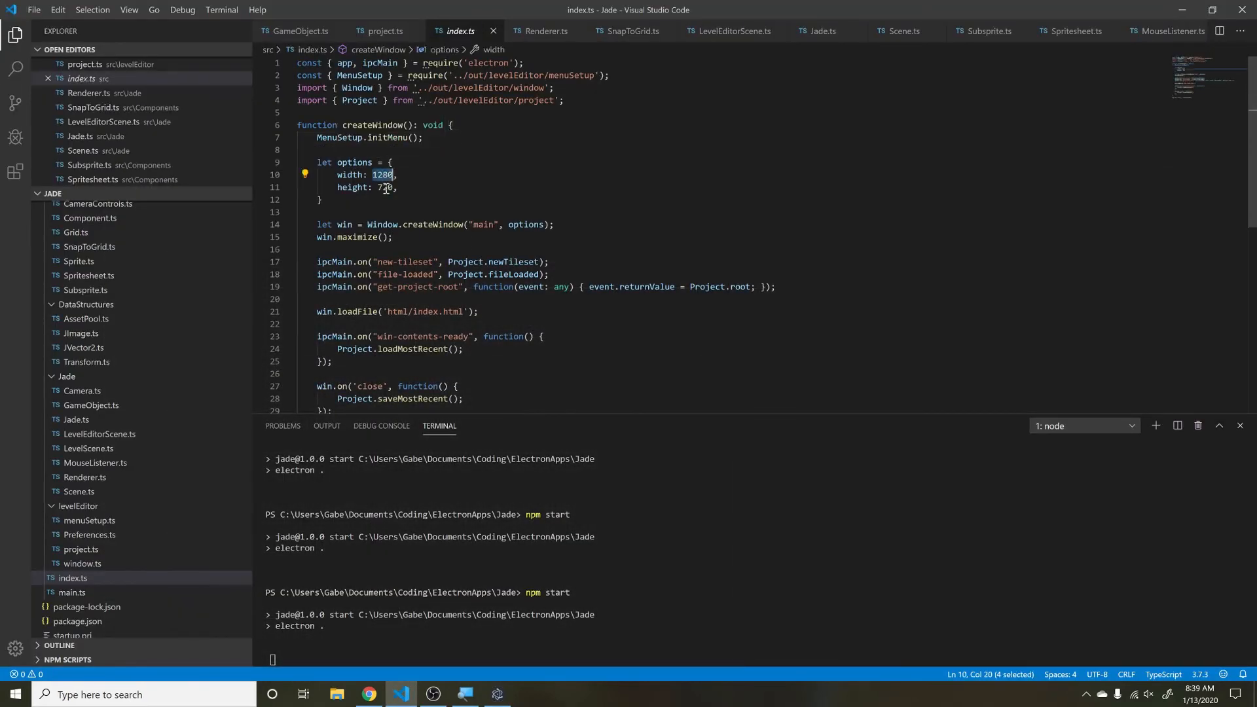
scroll(444, 211, down, 2)
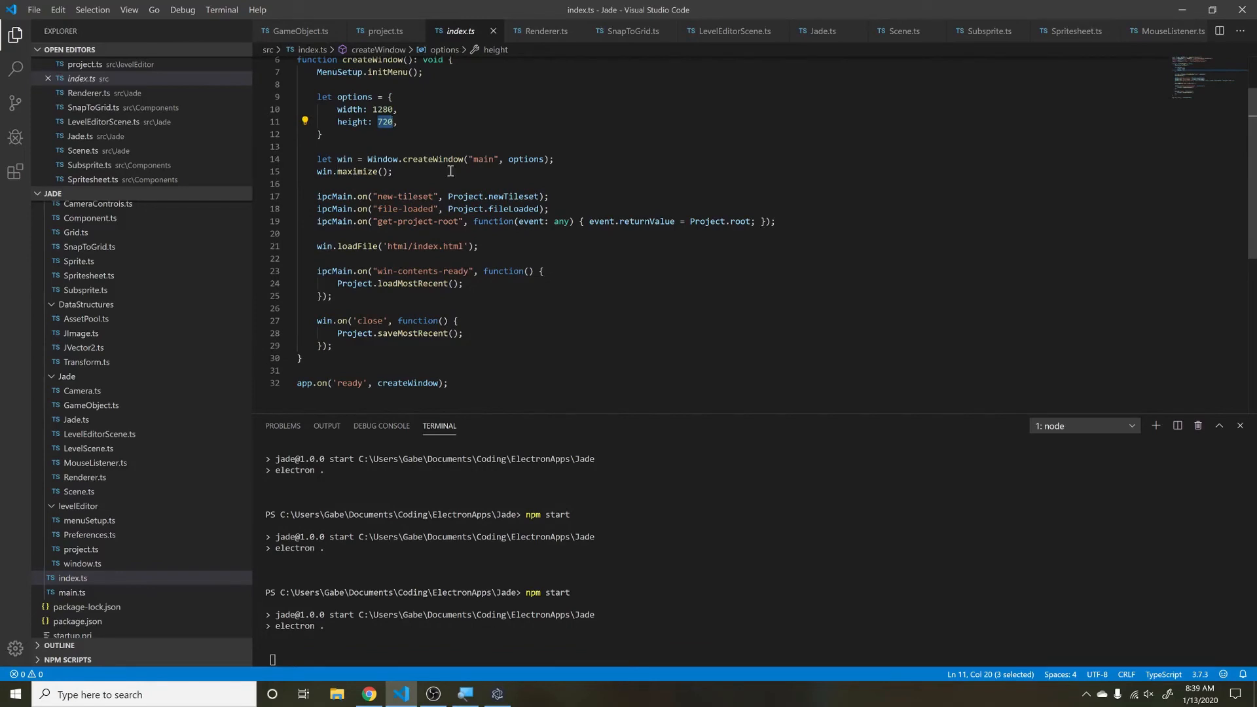
double_click(430, 159)
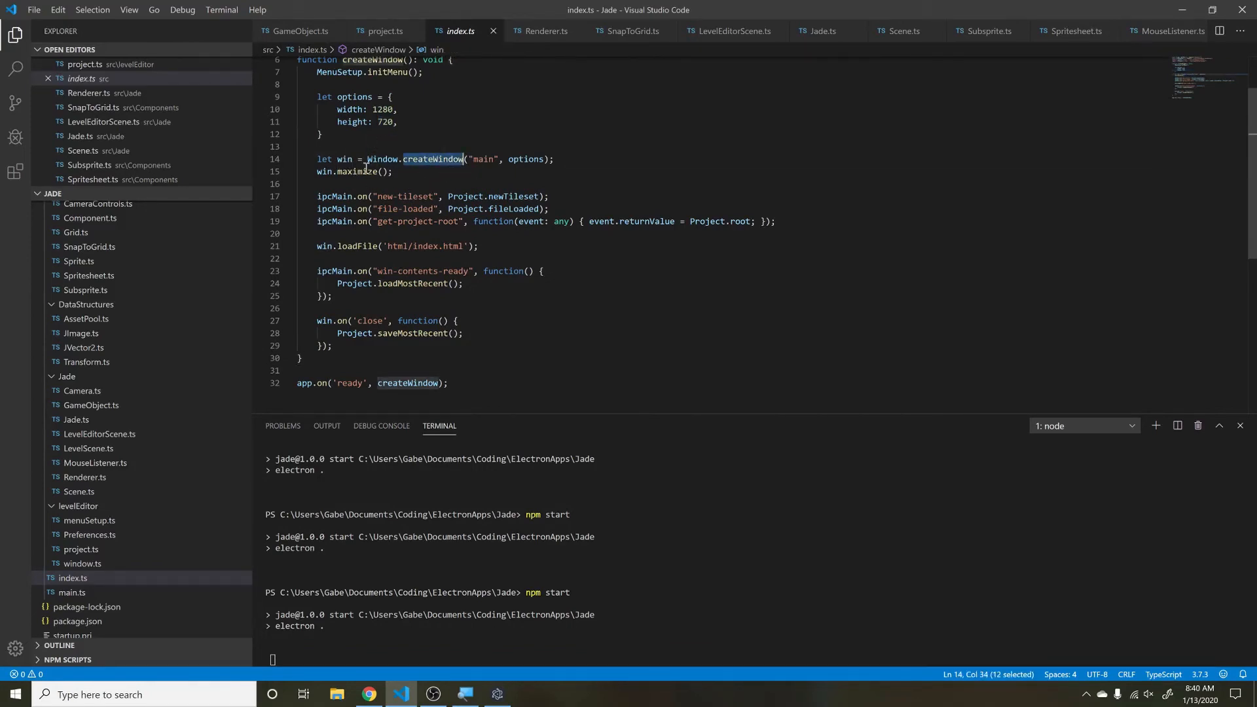
double_click(336, 172)
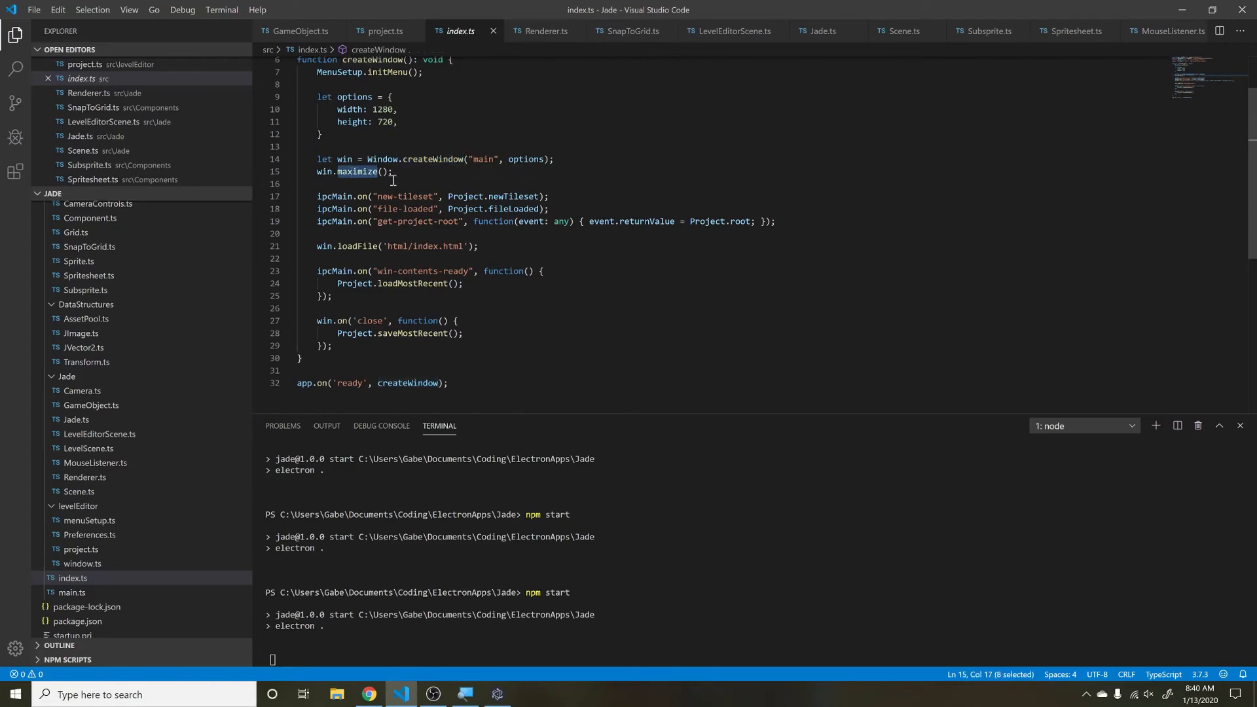
drag(316, 200, 551, 198)
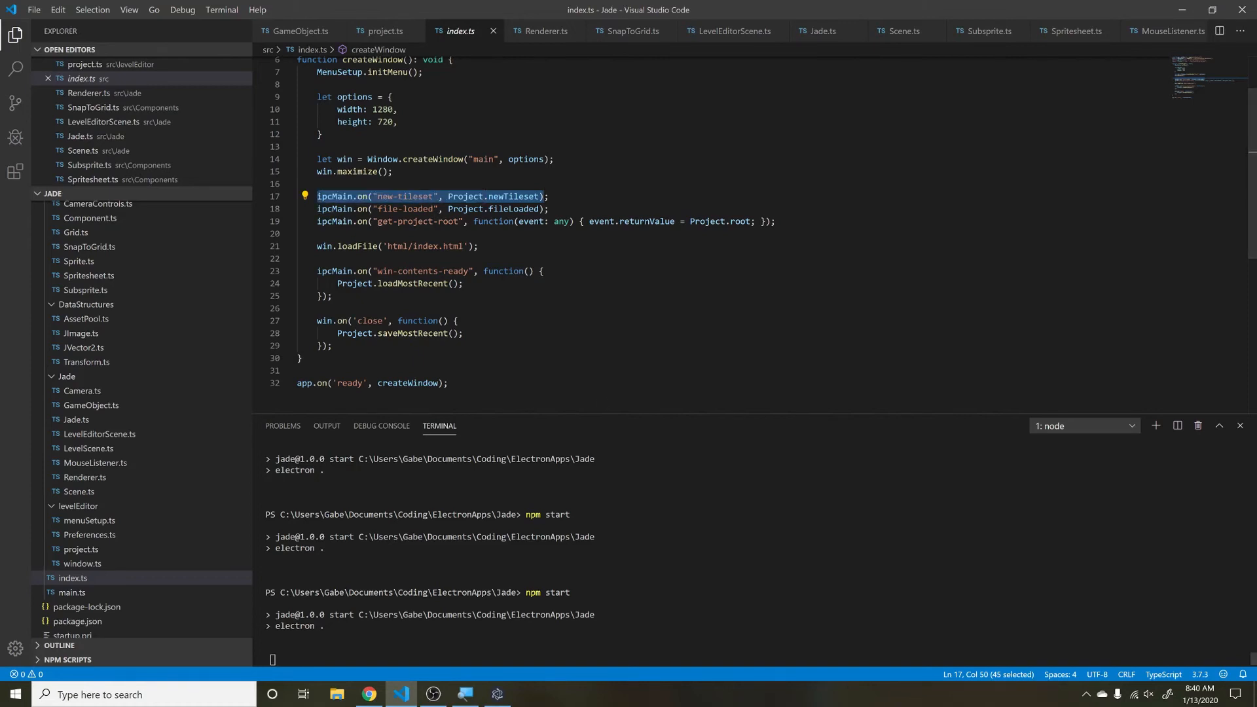
click(498, 693)
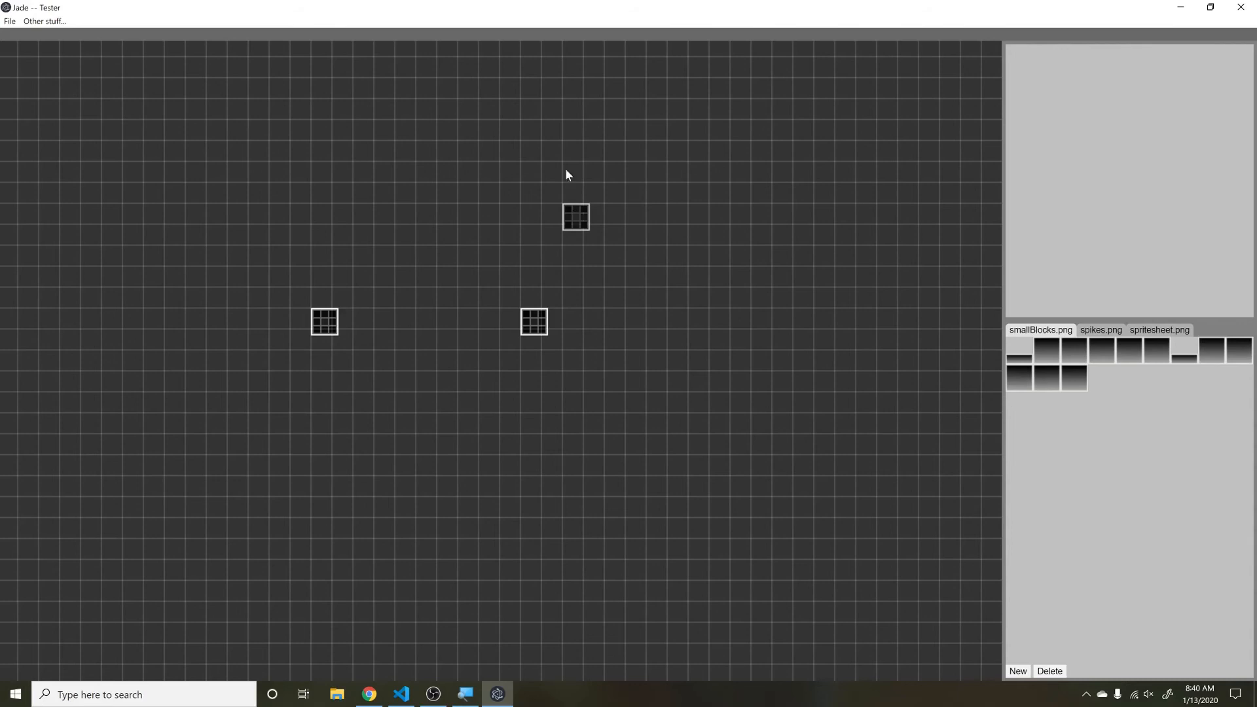
Step: Minimise the Tester level editor window to return to the index.ts code
drag(565, 176, 460, 257)
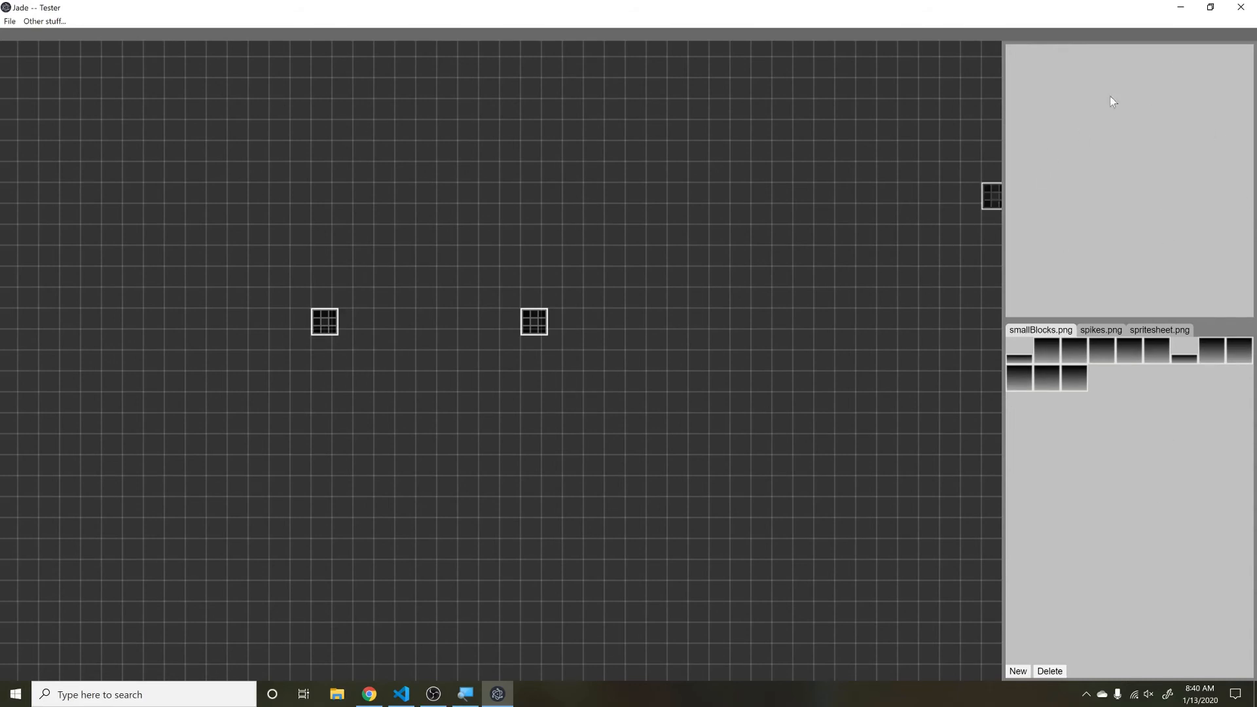
click(1181, 7)
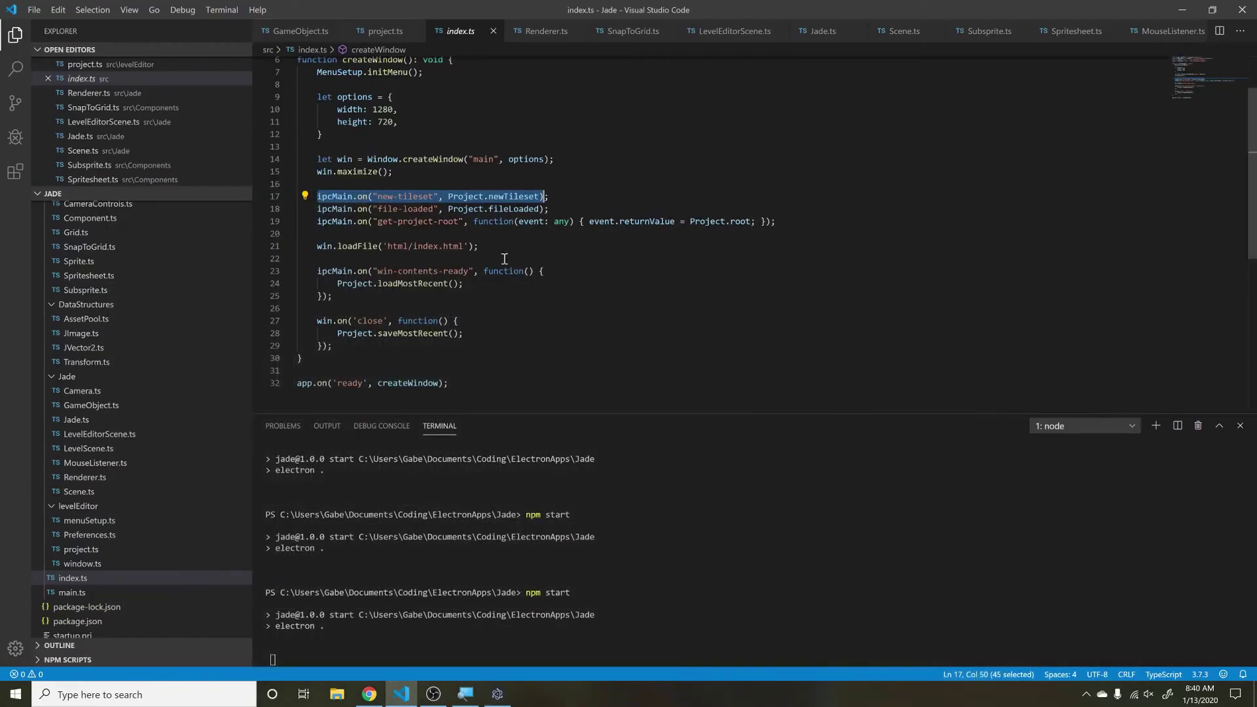
double_click(336, 198)
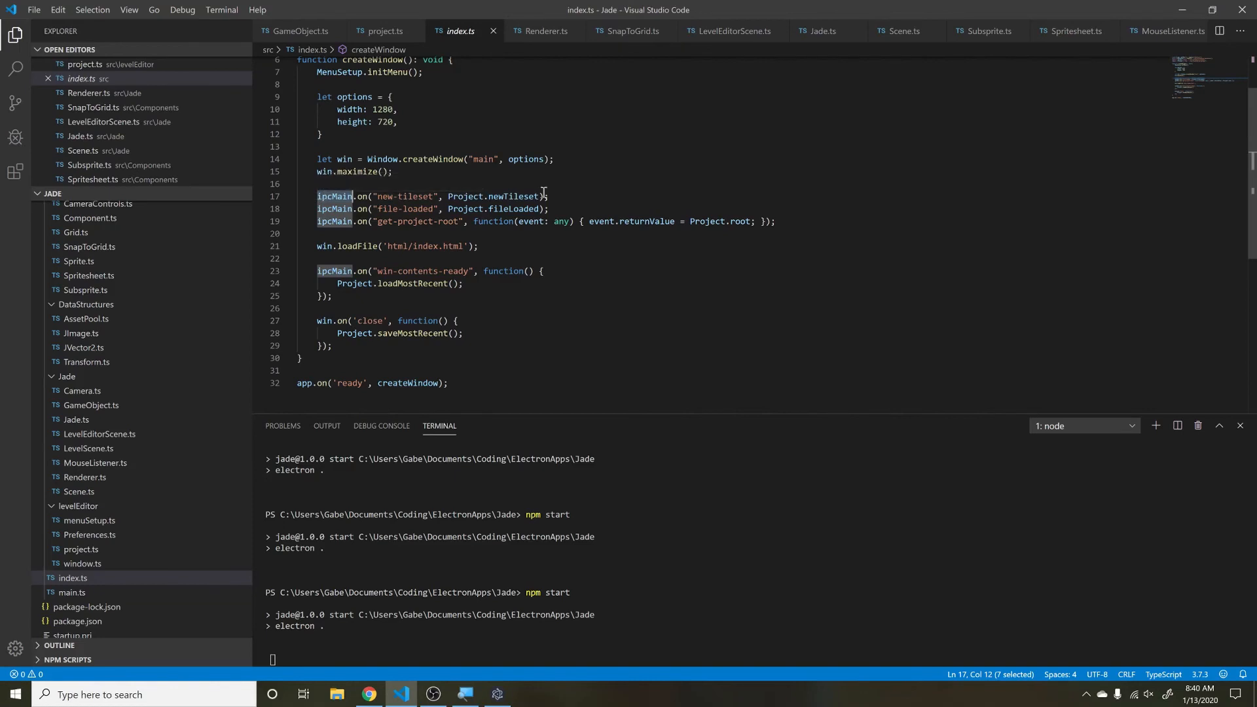
key(ctrl+Right)
key(ctrl+Right)
key(ctrl+Right)
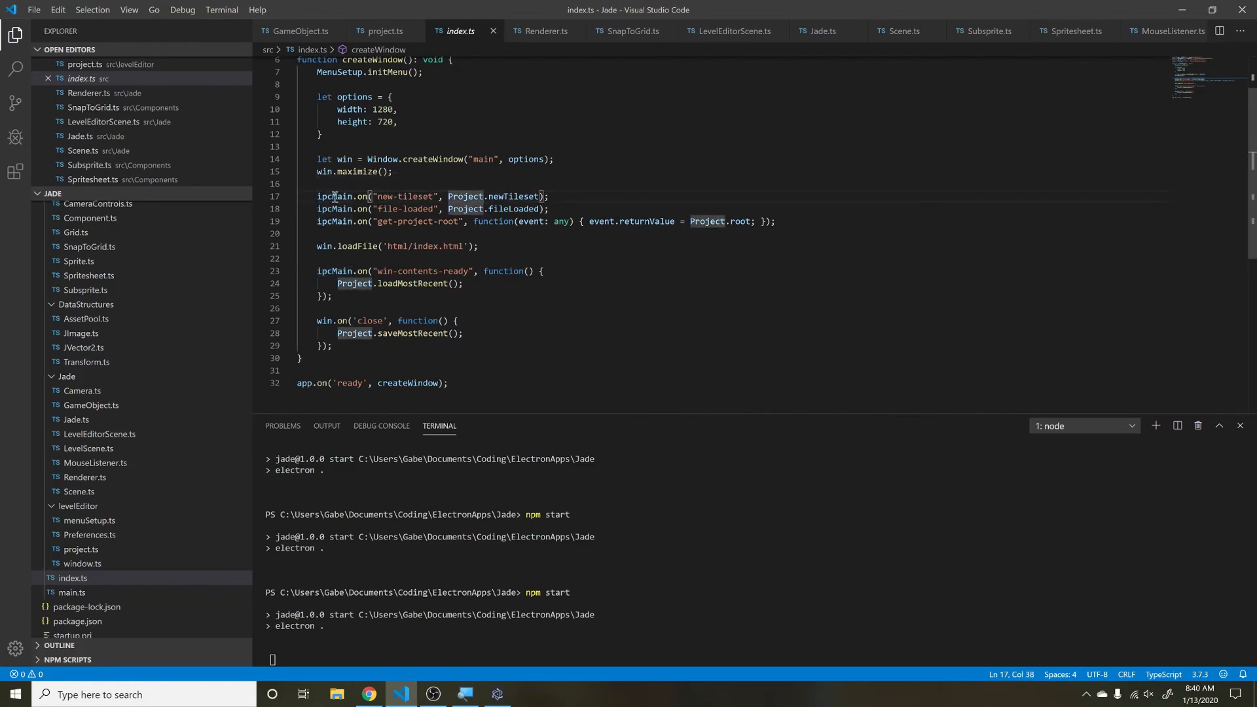
double_click(360, 197)
click(397, 196)
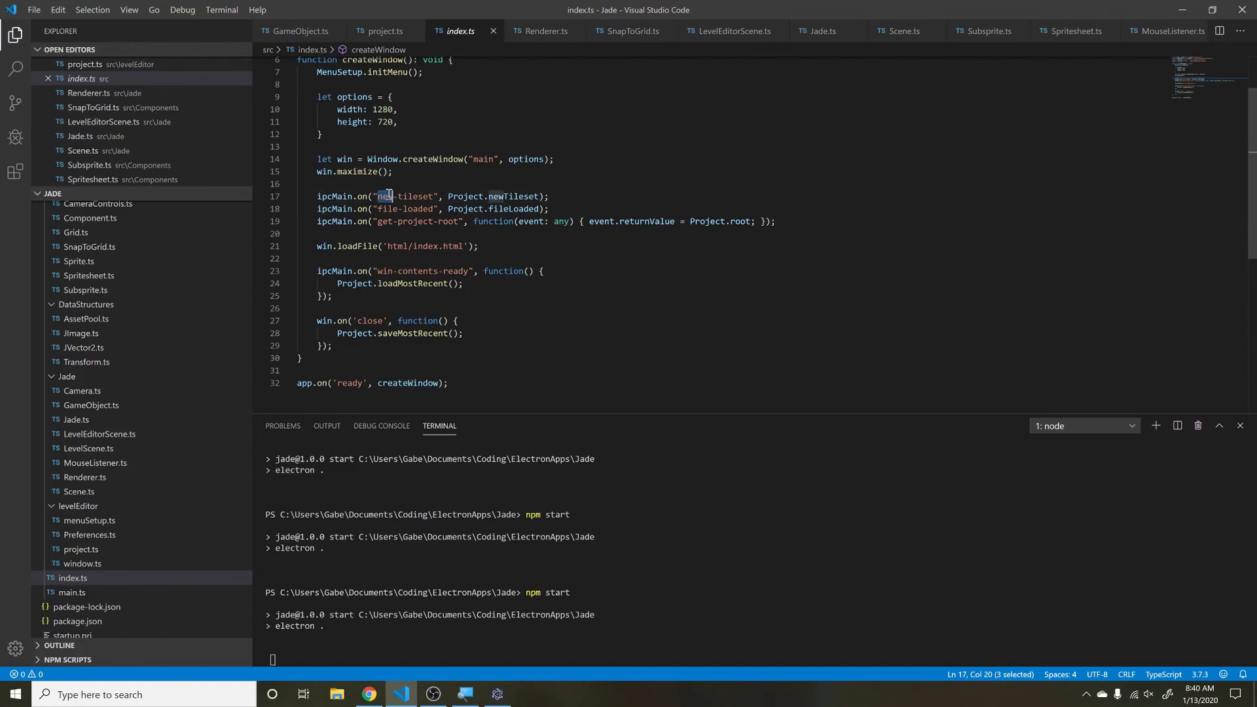
double_click(517, 197)
scroll(375, 289, down, 2)
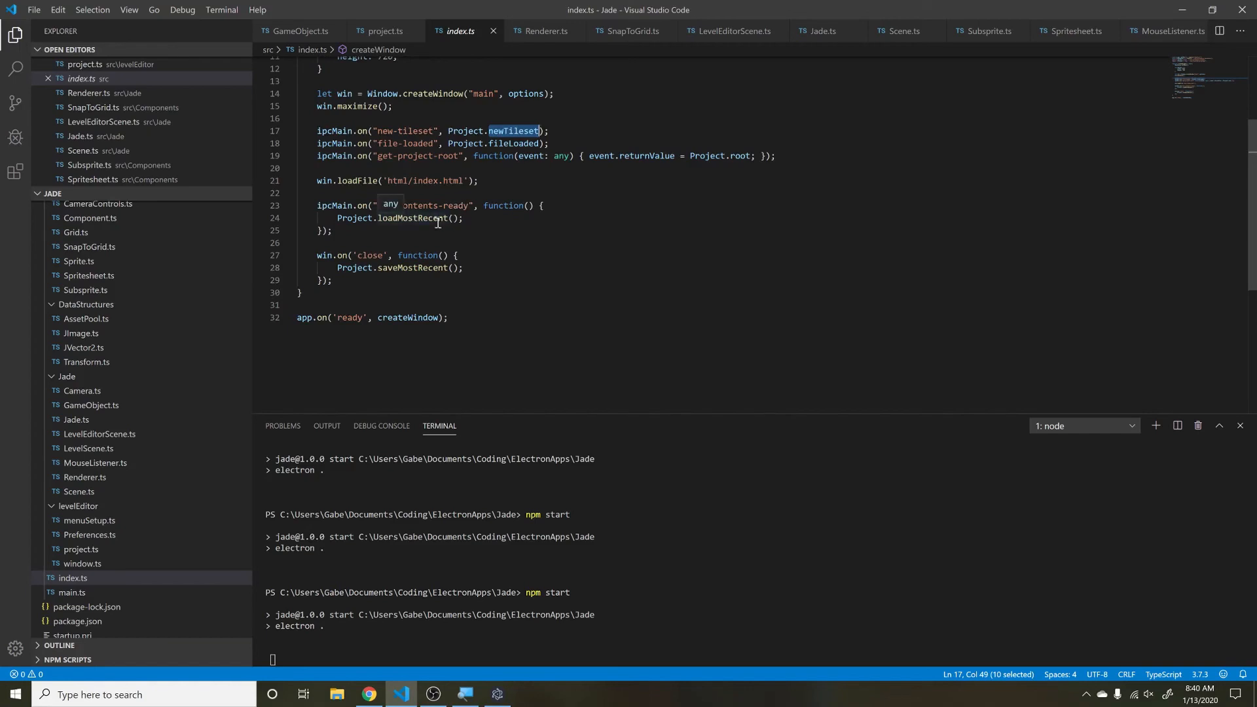
scroll(437, 223, up, 2)
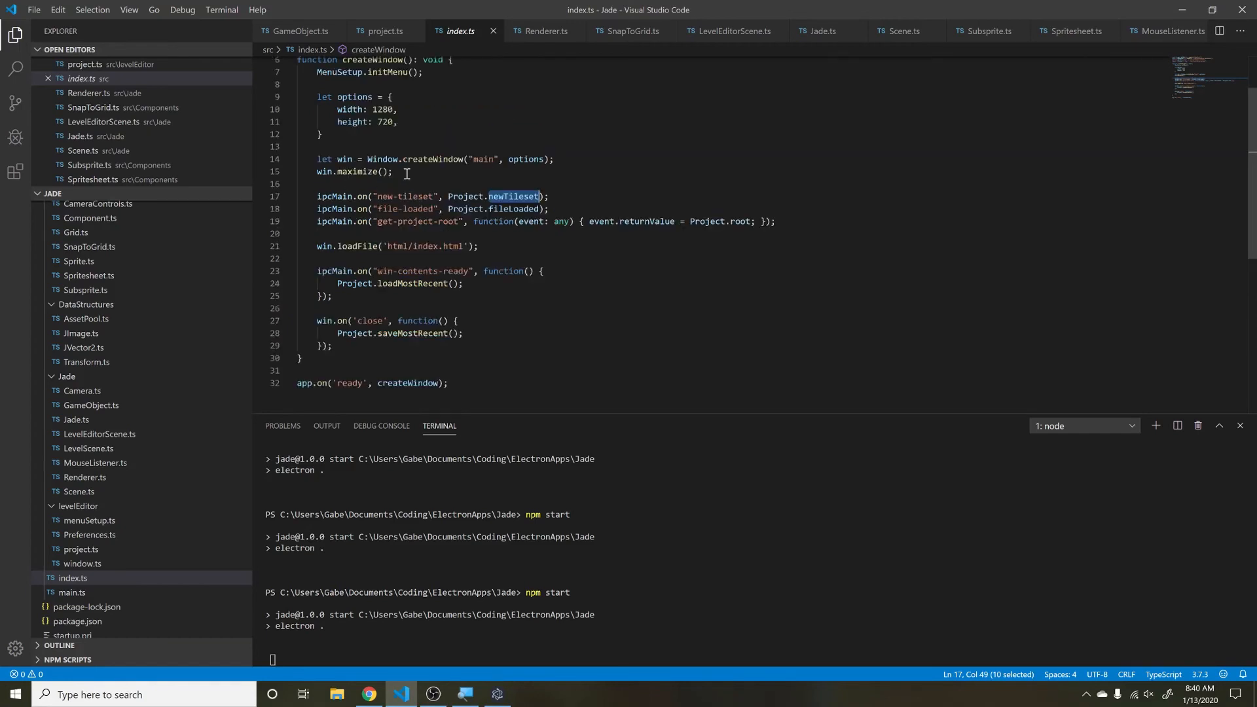
click(435, 172)
key(Return)
key(Return)
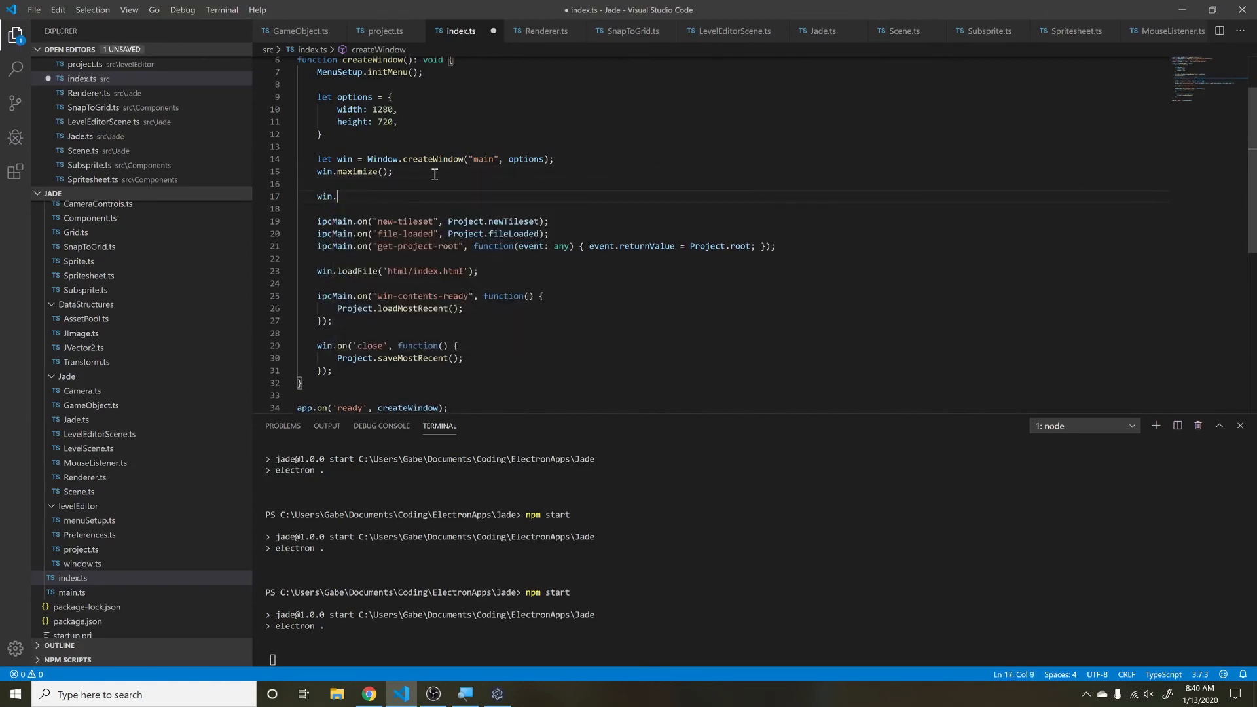
text(win.webContents.send)
text((')
text(new-t)
text(ileset", )
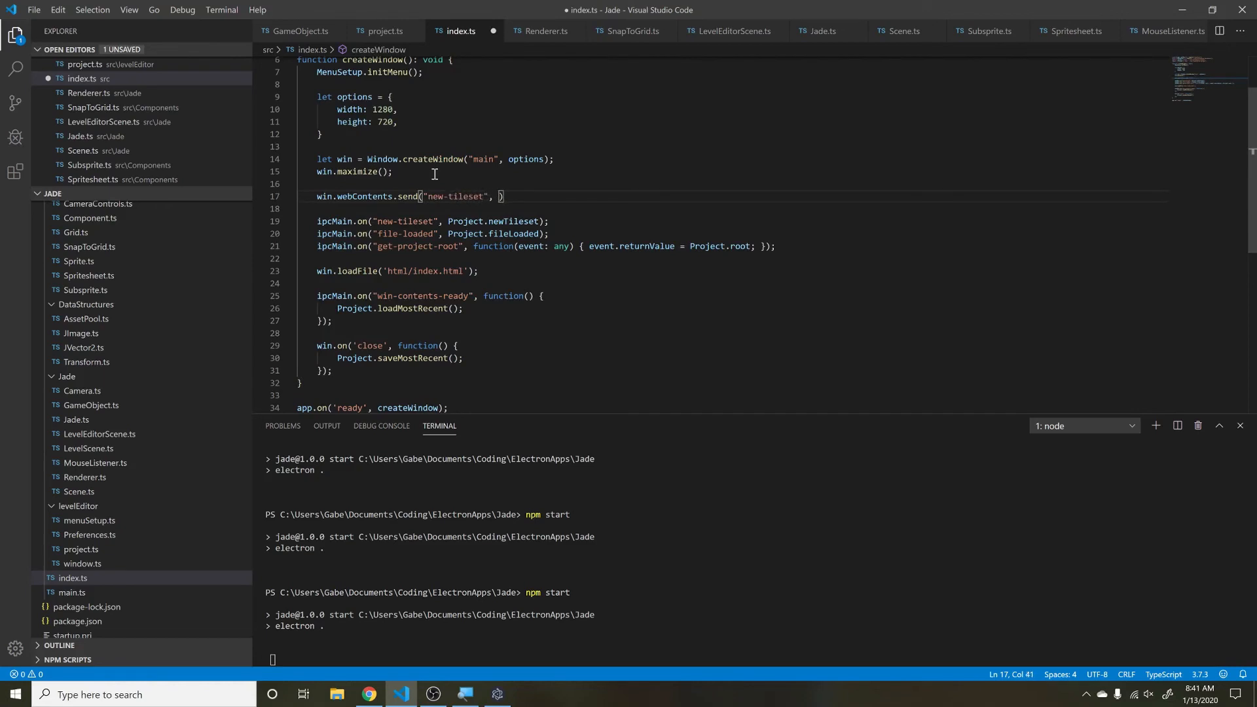
text(data))
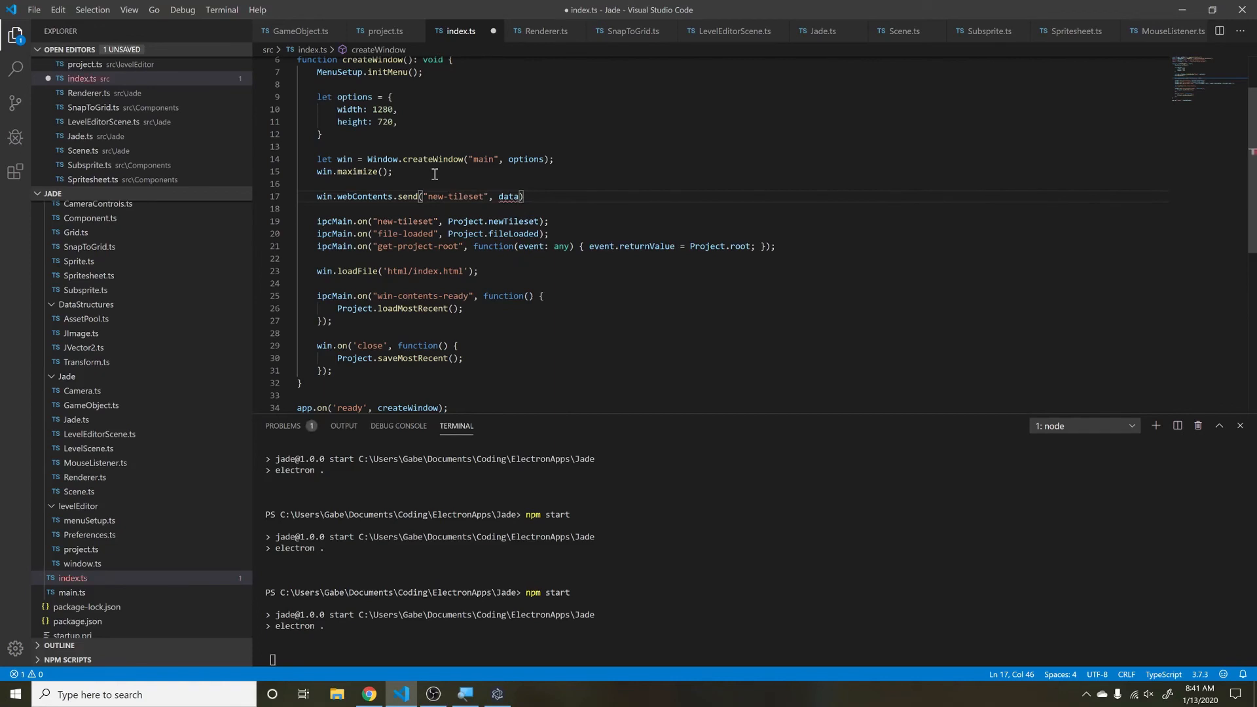
key(BackSpace)
key(BackSpace)
key(BackSpace)
key(BackSpace)
key(BackSpace)
key(BackSpace)
key(BackSpace)
key(BackSpace)
key(BackSpace)
key(BackSpace)
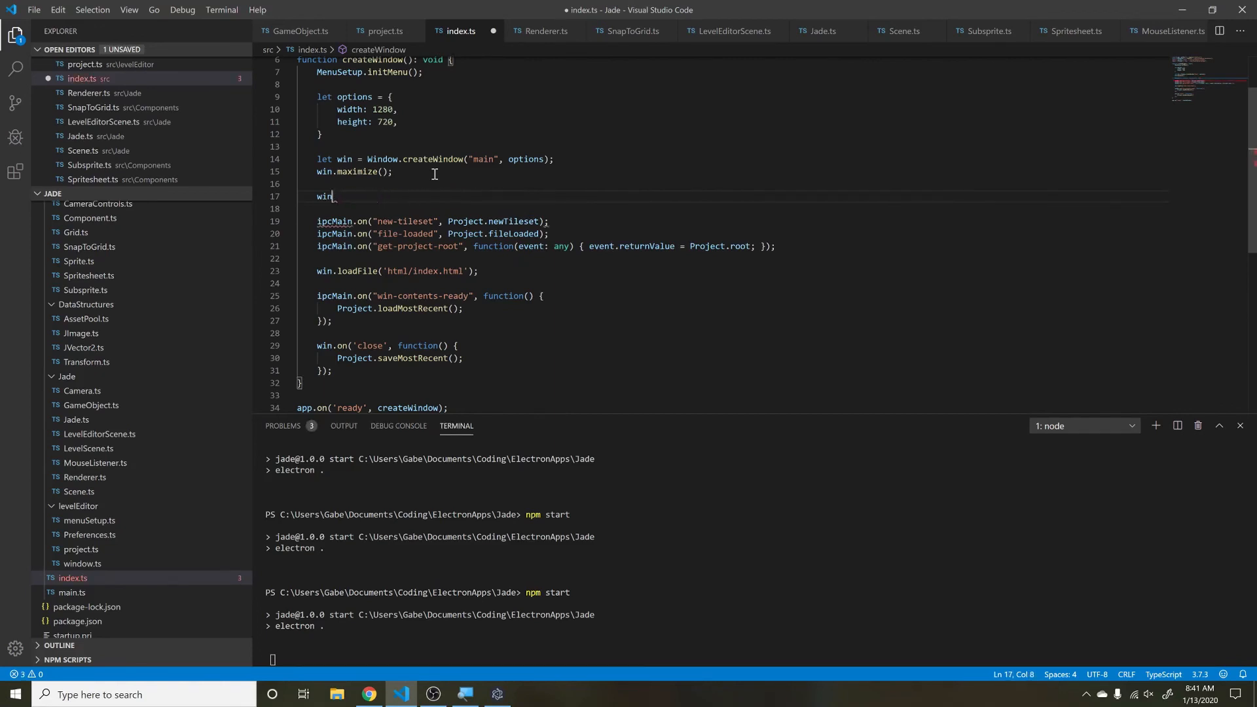
key(BackSpace)
key(BackSpace)
key(BackSpace)
key(BackSpace)
key(BackSpace)
key(BackSpace)
key(ctrl+s)
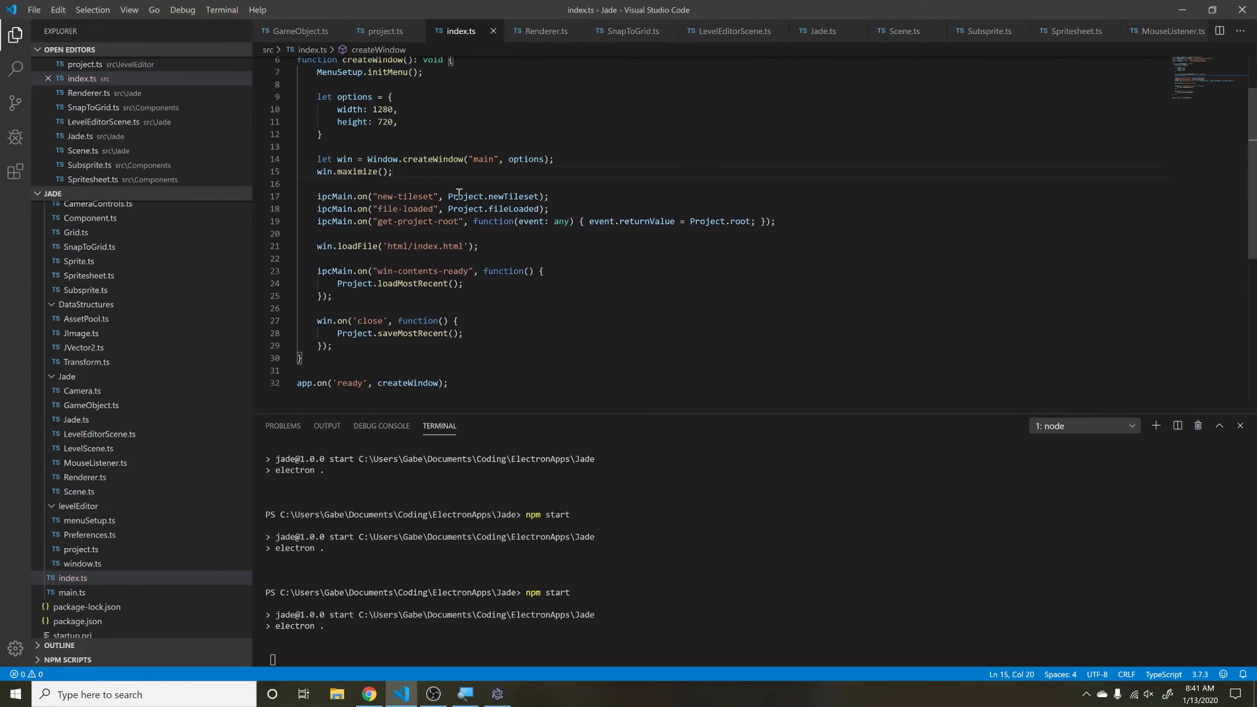
click(565, 209)
Step: Bring the Jade level editor forward and glance at its File menu
click(497, 695)
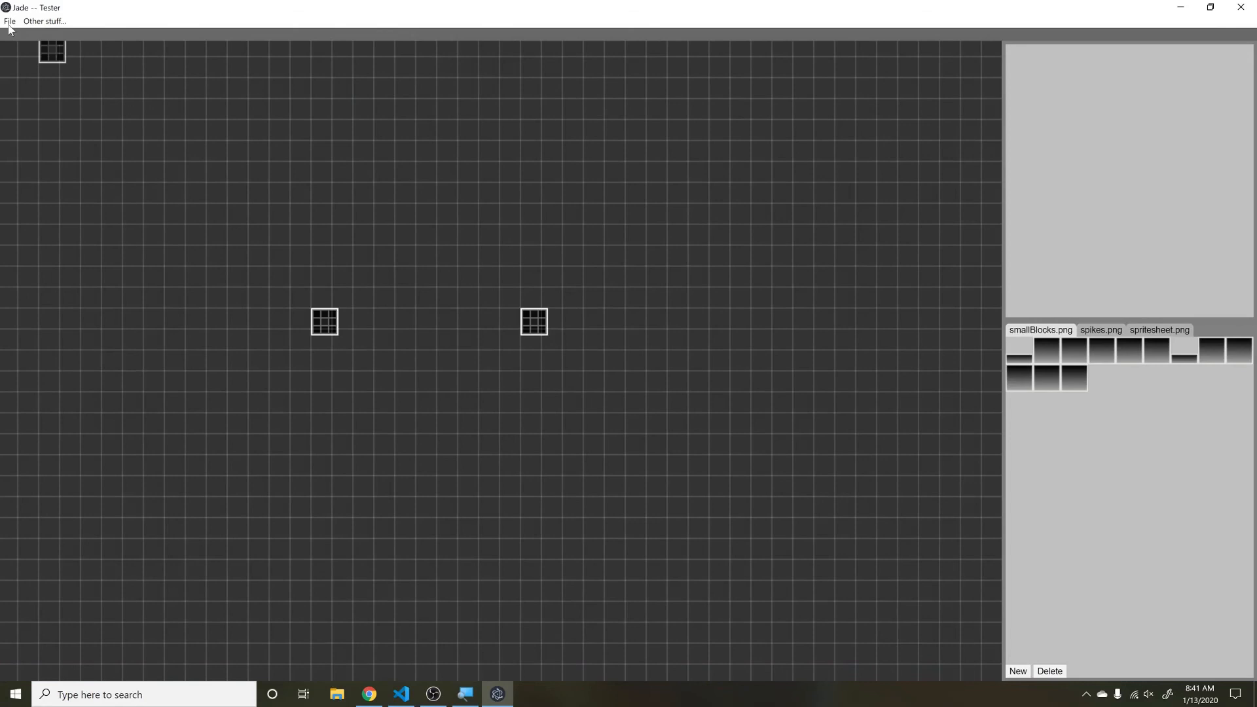
click(10, 20)
click(510, 241)
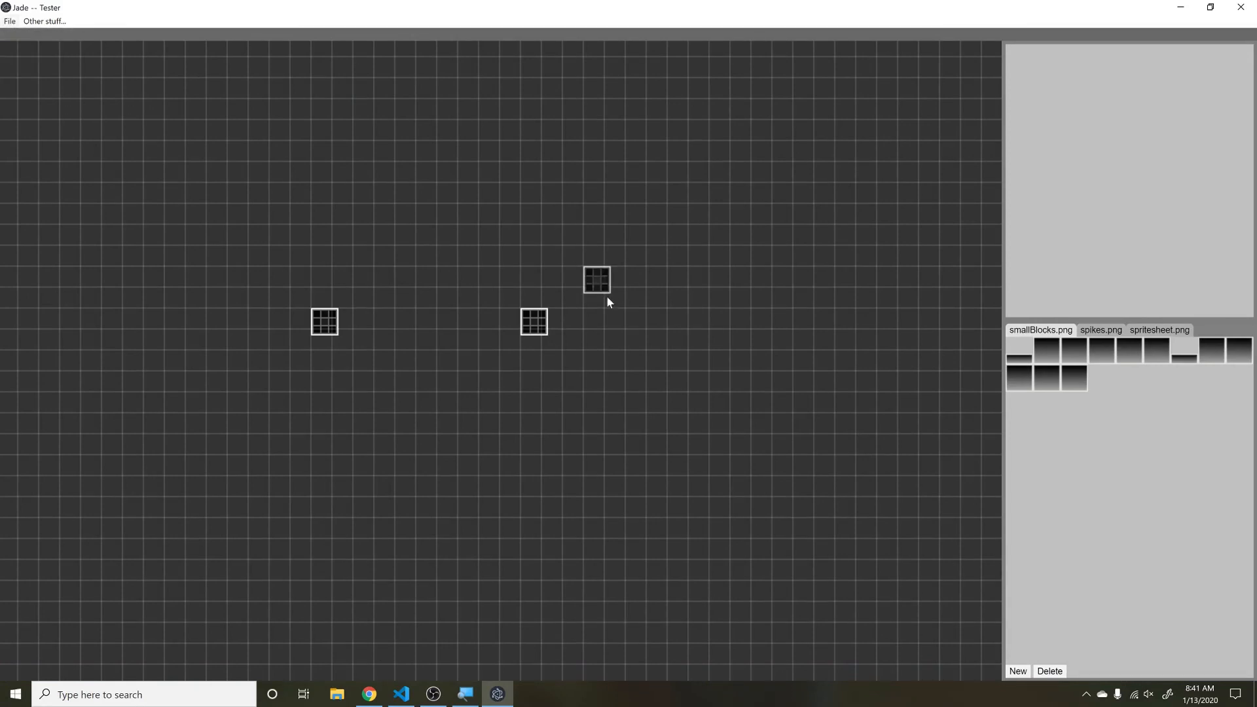
Step: Pan the tile grid around to look over the placed block tiles
drag(648, 252, 489, 275)
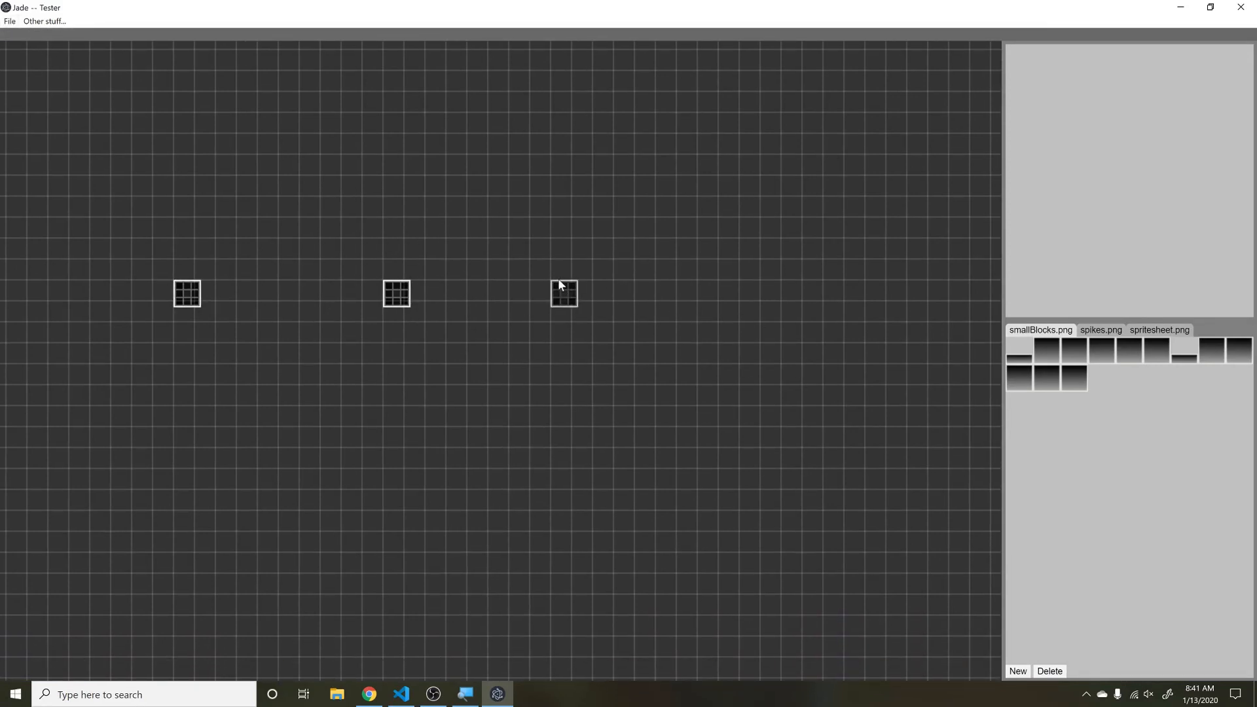
mouse_move(1004, 135)
mouse_down()
mouse_move(838, 162)
mouse_move(1024, 199)
mouse_up()
drag(698, 361, 677, 327)
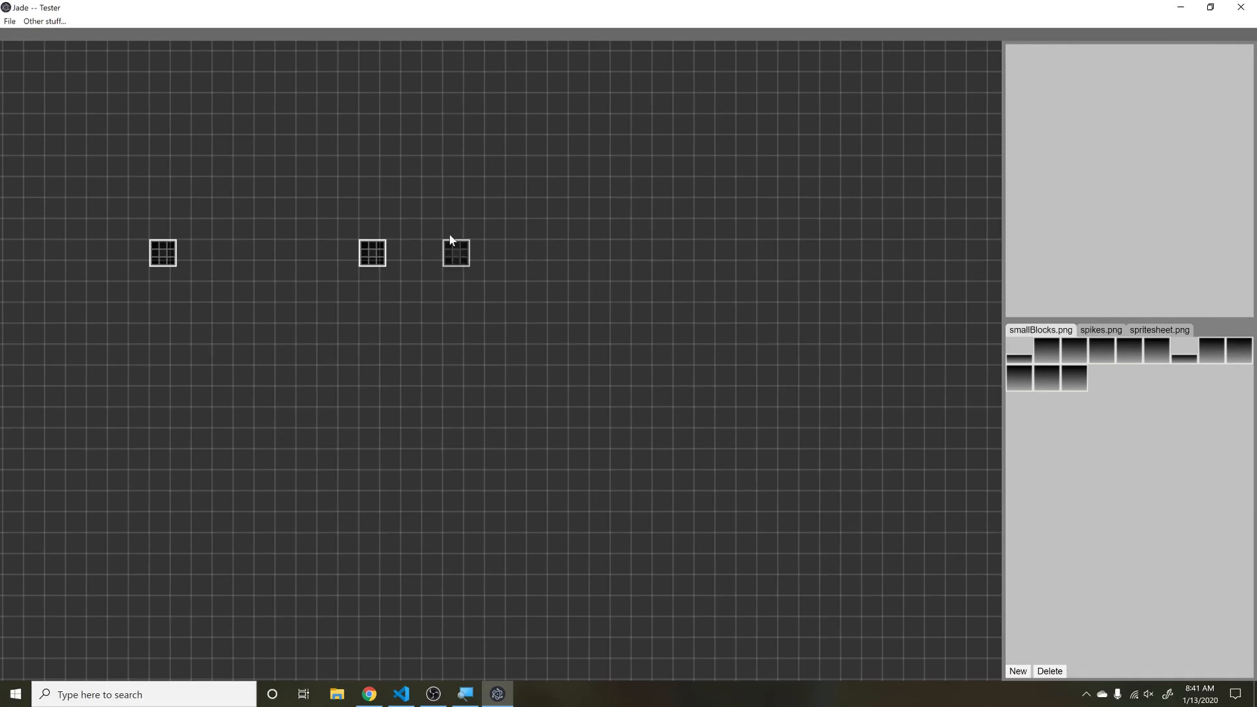
drag(458, 251, 469, 268)
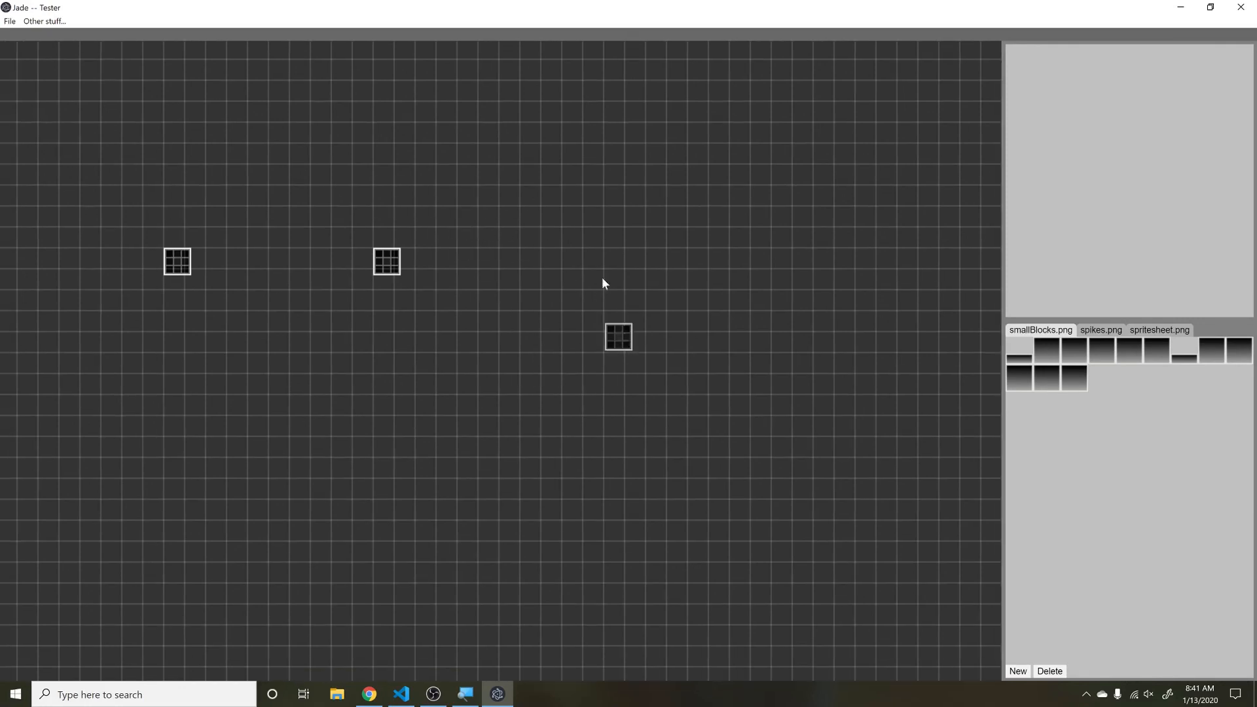
scroll(603, 284, down, 5)
scroll(675, 337, down, 3)
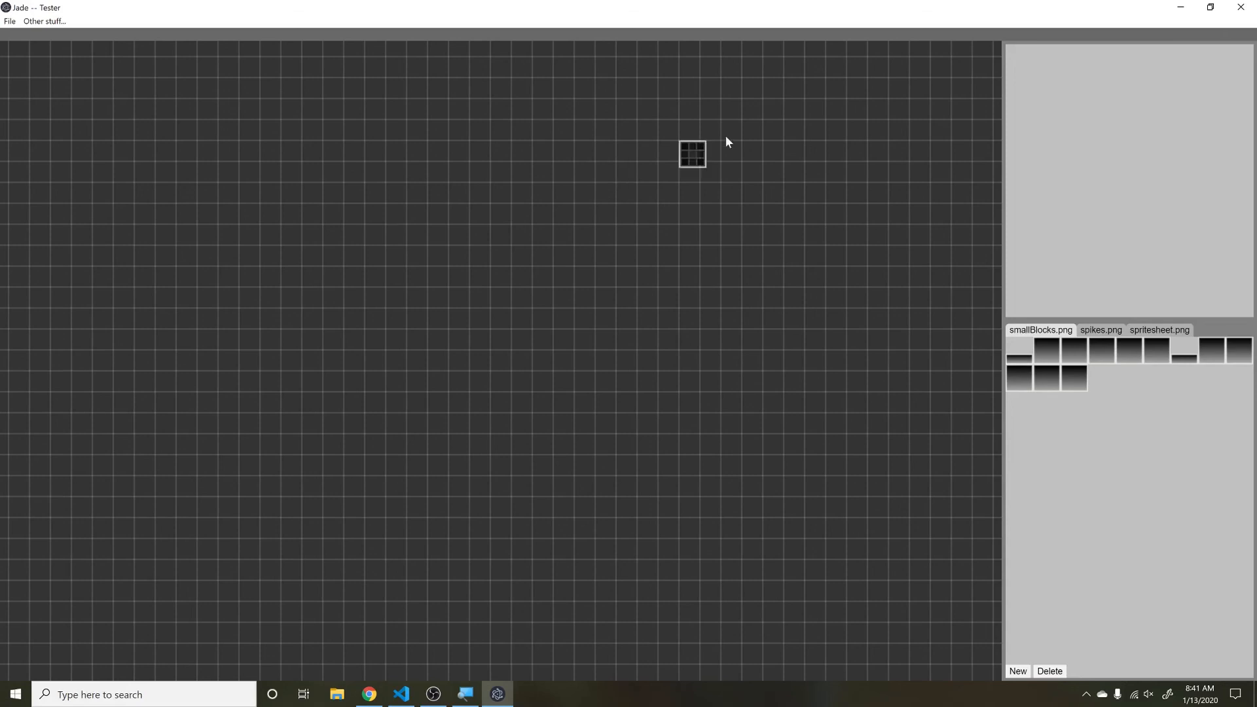
scroll(469, 324, up, 3)
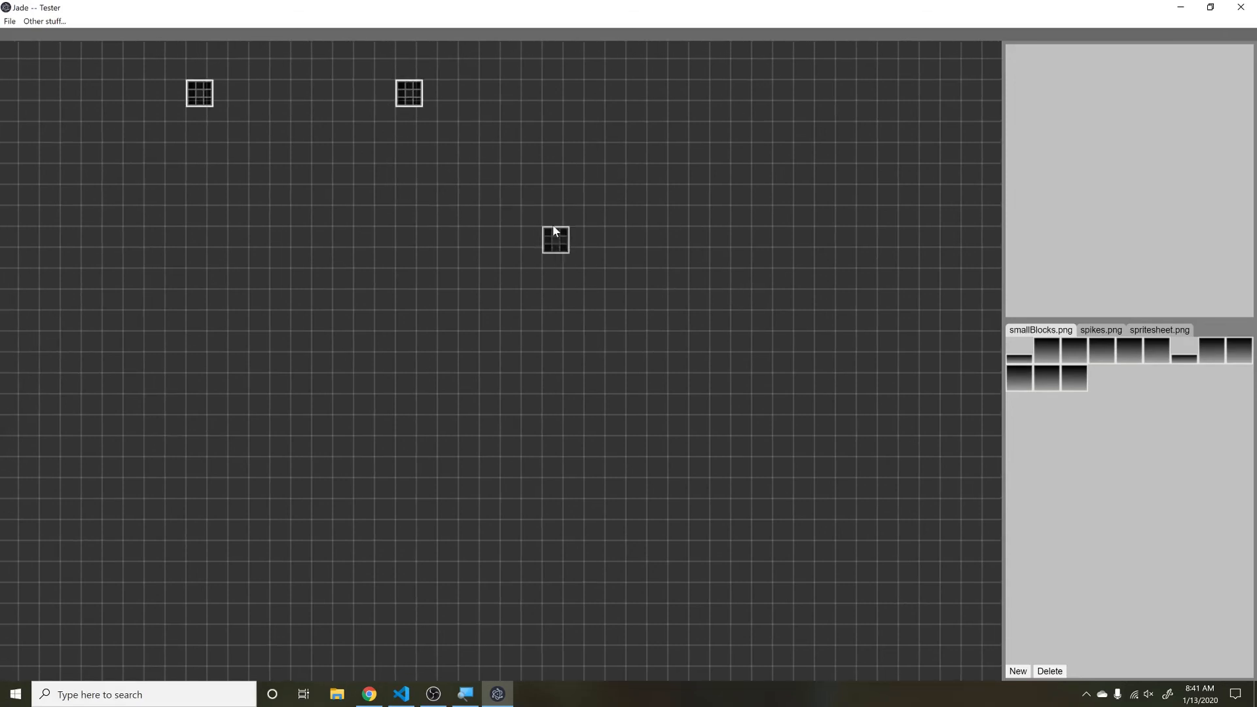
drag(365, 261, 559, 227)
scroll(681, 338, down, 1)
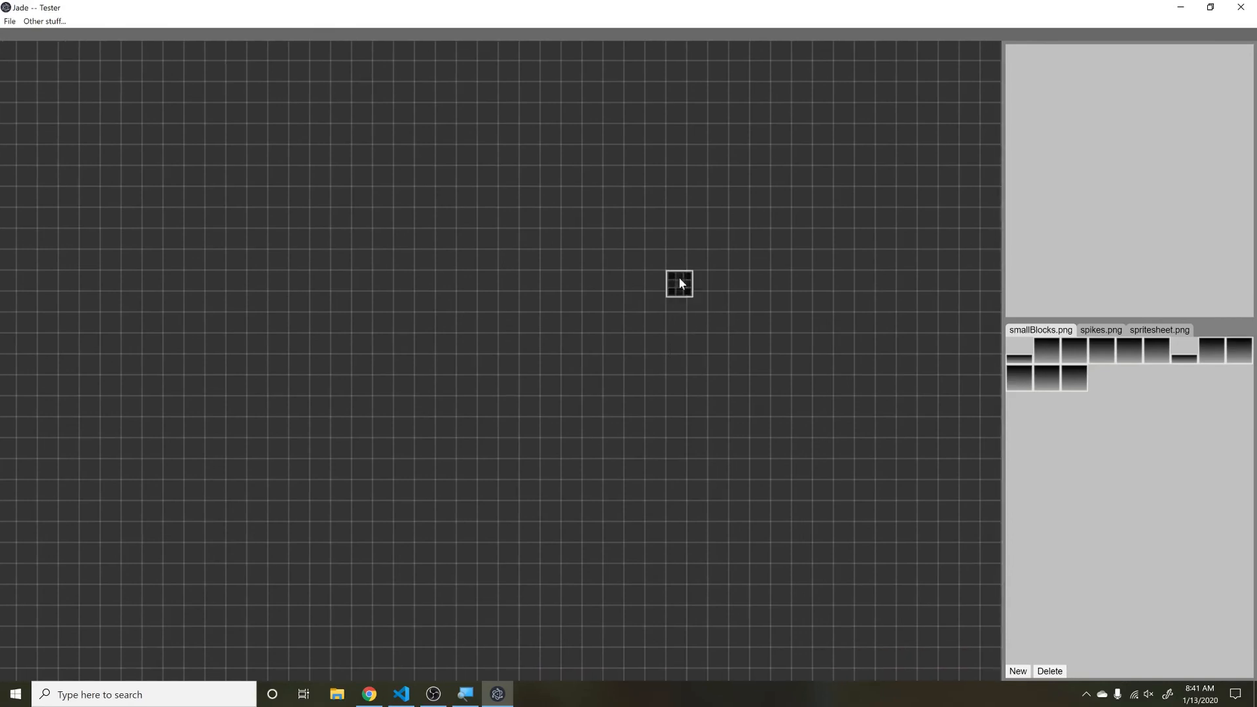